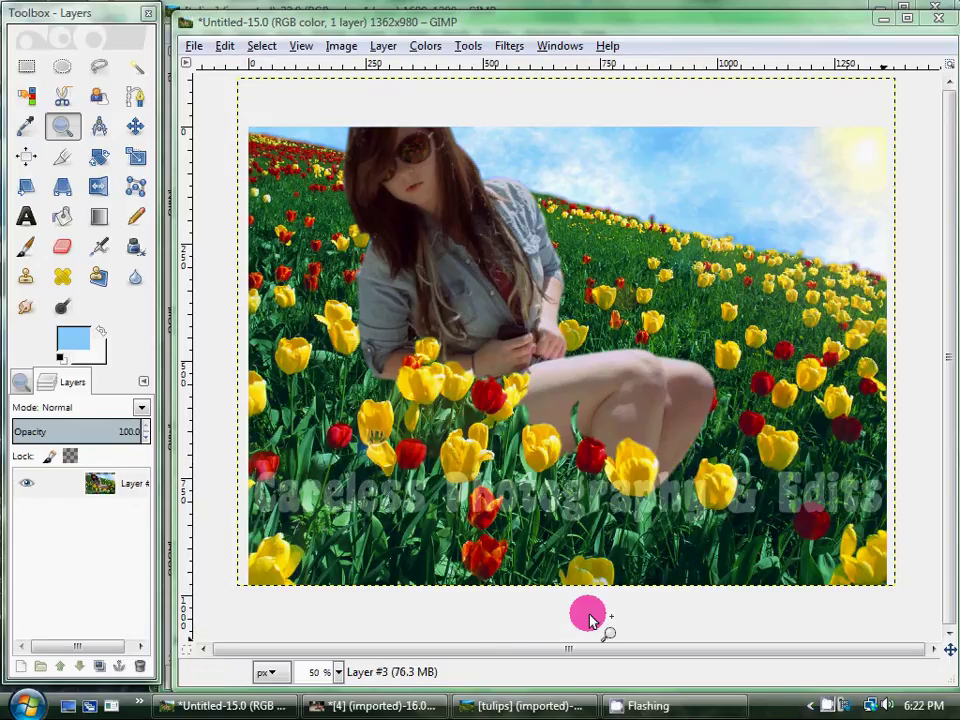
# - Bring the 1600x1200 tulip field photo to the front and pick the Free Select tool
pyautogui.click(548, 706)
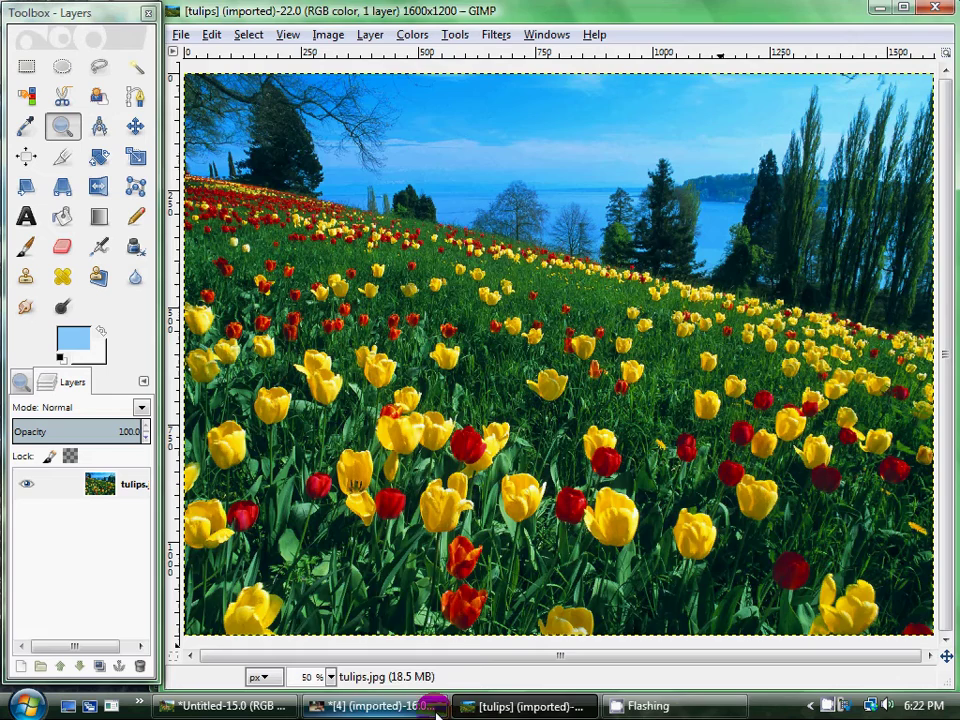
pyautogui.click(375, 706)
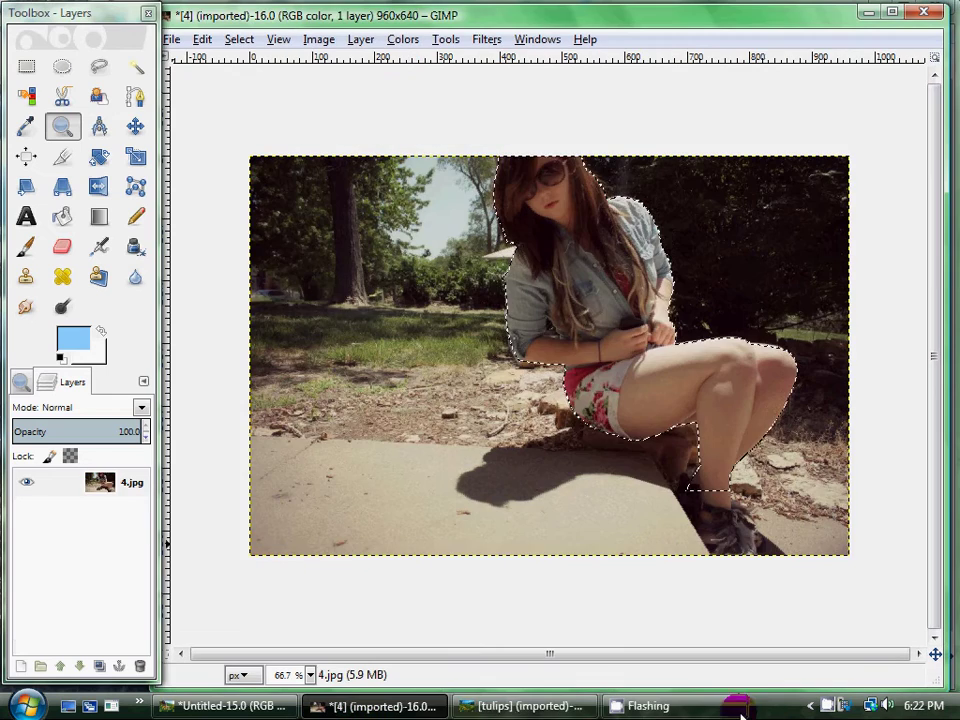
pyautogui.click(492, 710)
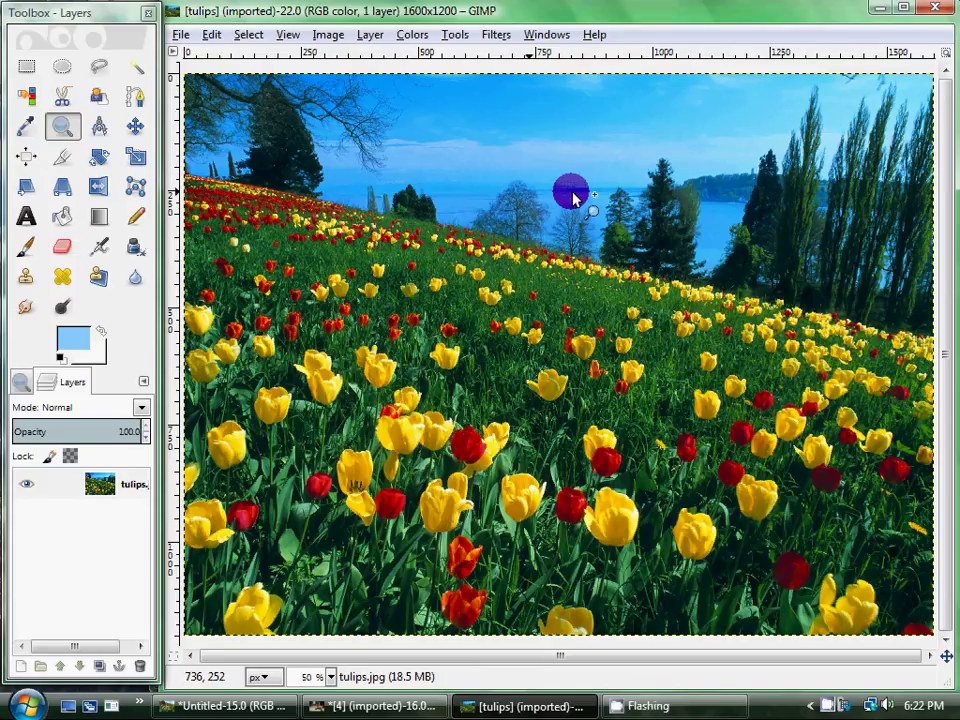
pyautogui.click(87, 267)
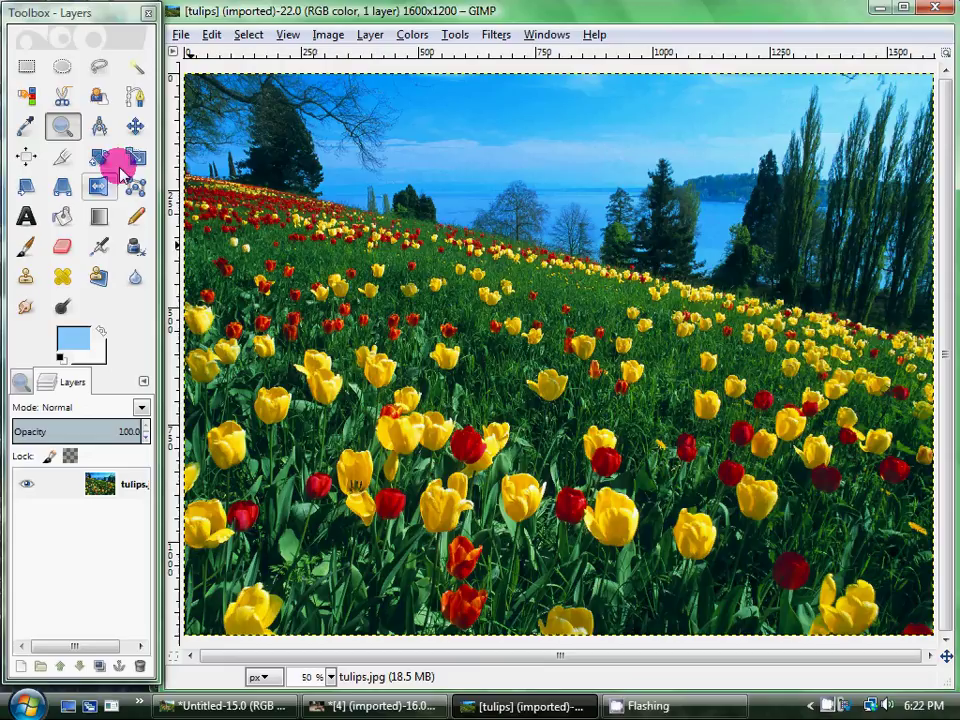
# - In polygon mode, trace the hillside skyline from the top-left to the right image edge
pyautogui.click(100, 66)
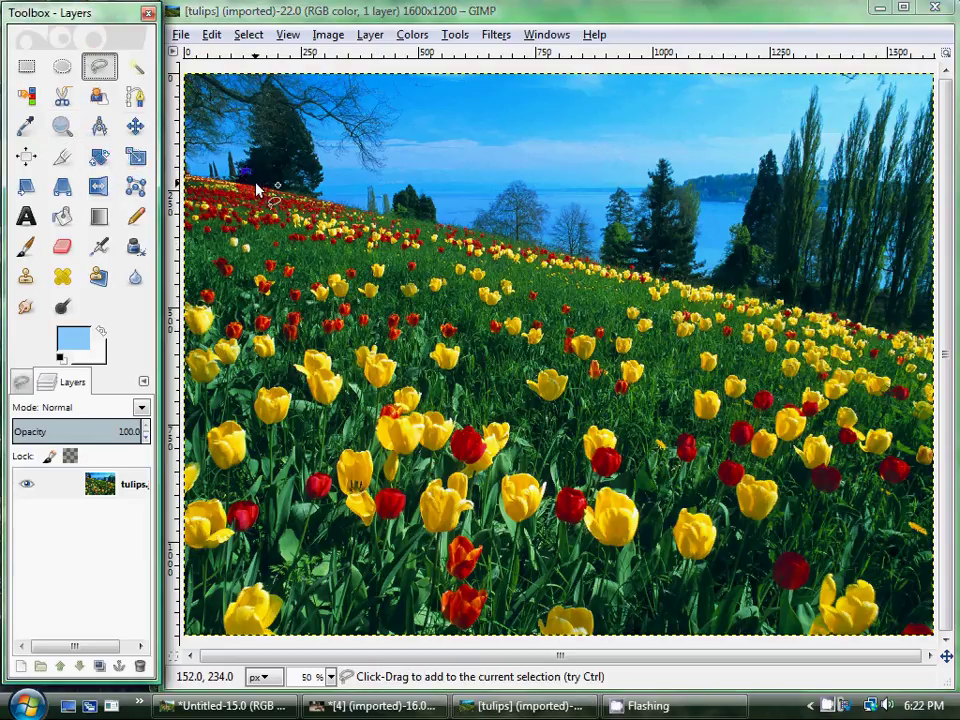
pyautogui.click(256, 188)
pyautogui.click(442, 228)
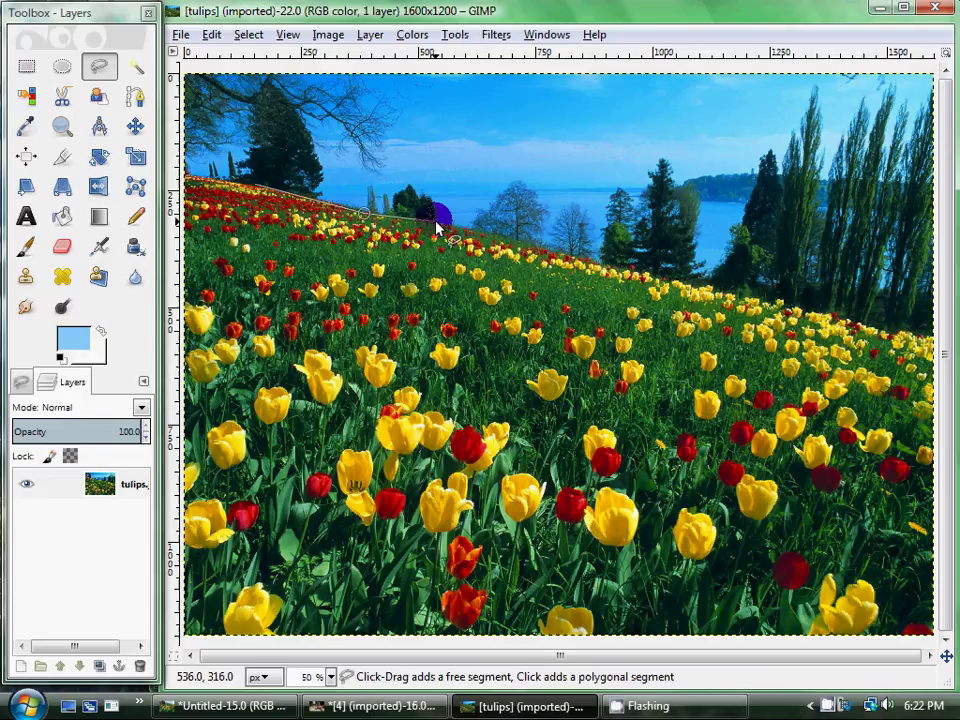
pyautogui.click(584, 259)
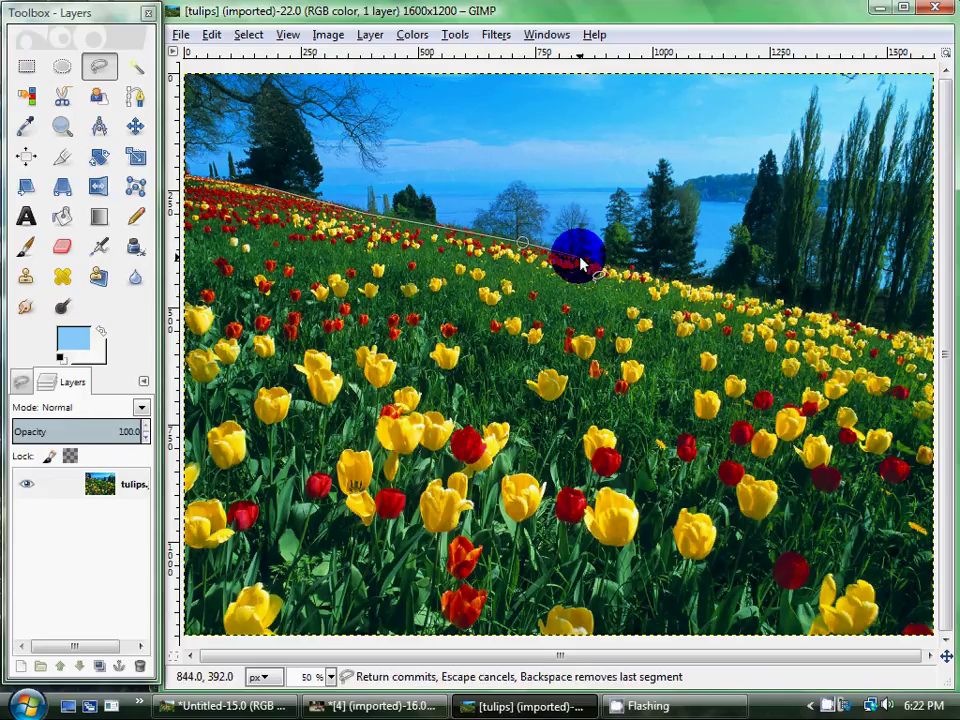
pyautogui.click(639, 276)
pyautogui.click(932, 354)
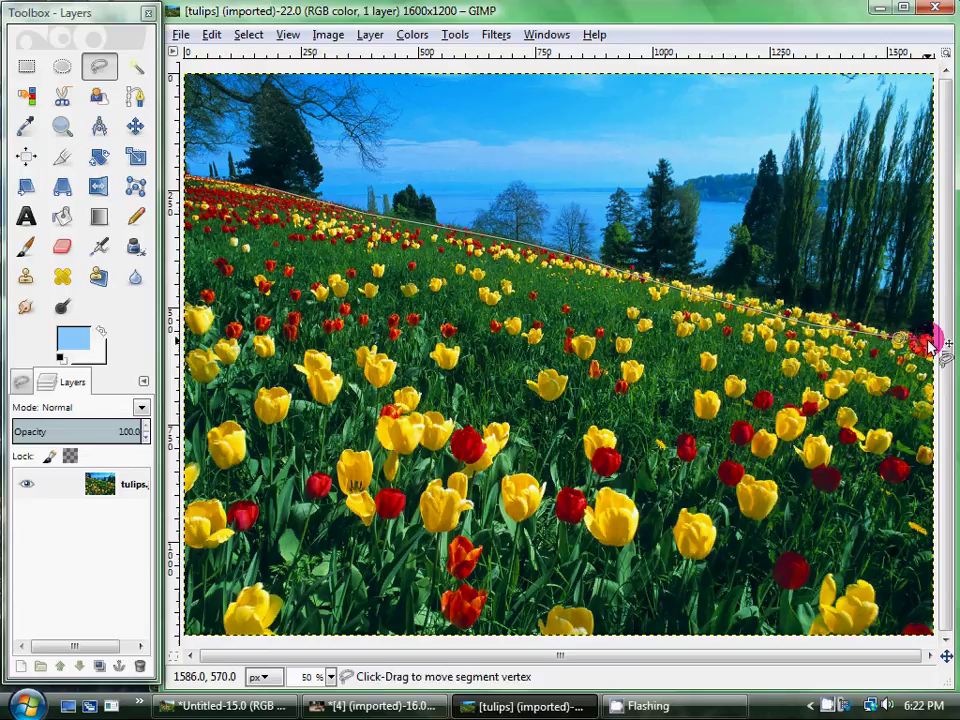
pyautogui.moveTo(926, 344); pyautogui.dragTo(948, 352)
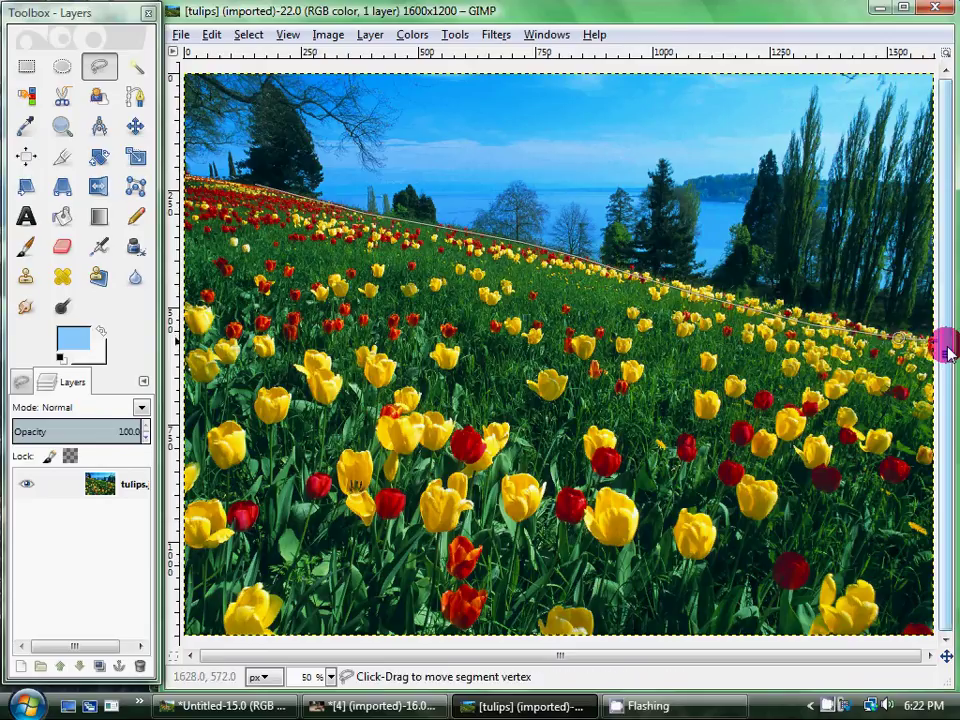
# - Run the outline along the bottom edge and up the left side, then close and commit it
pyautogui.click(934, 636)
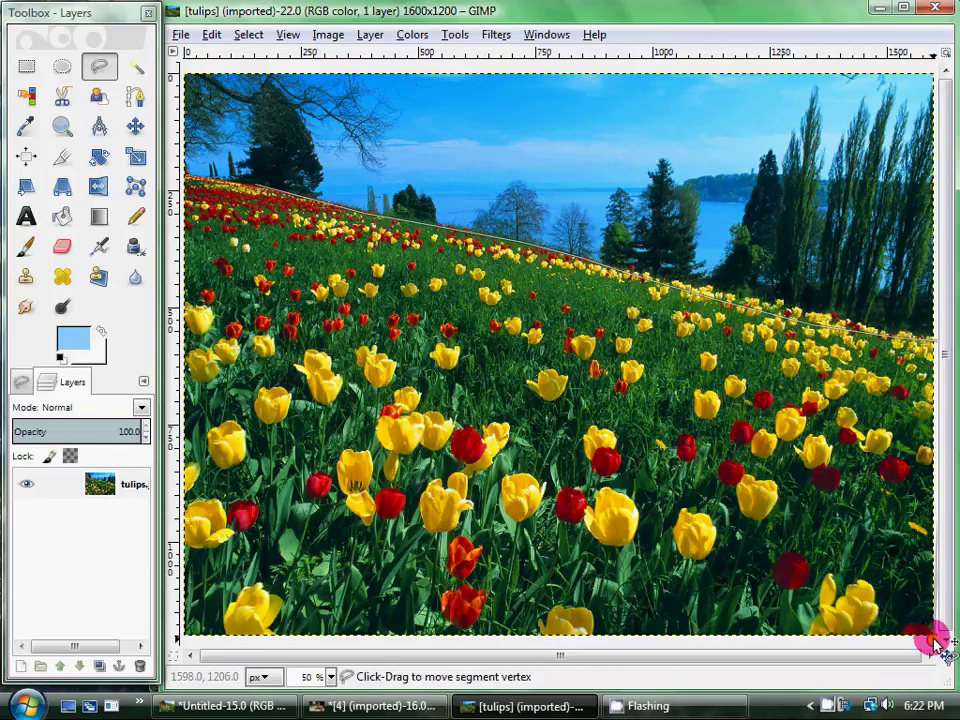
pyautogui.click(748, 645)
pyautogui.click(186, 638)
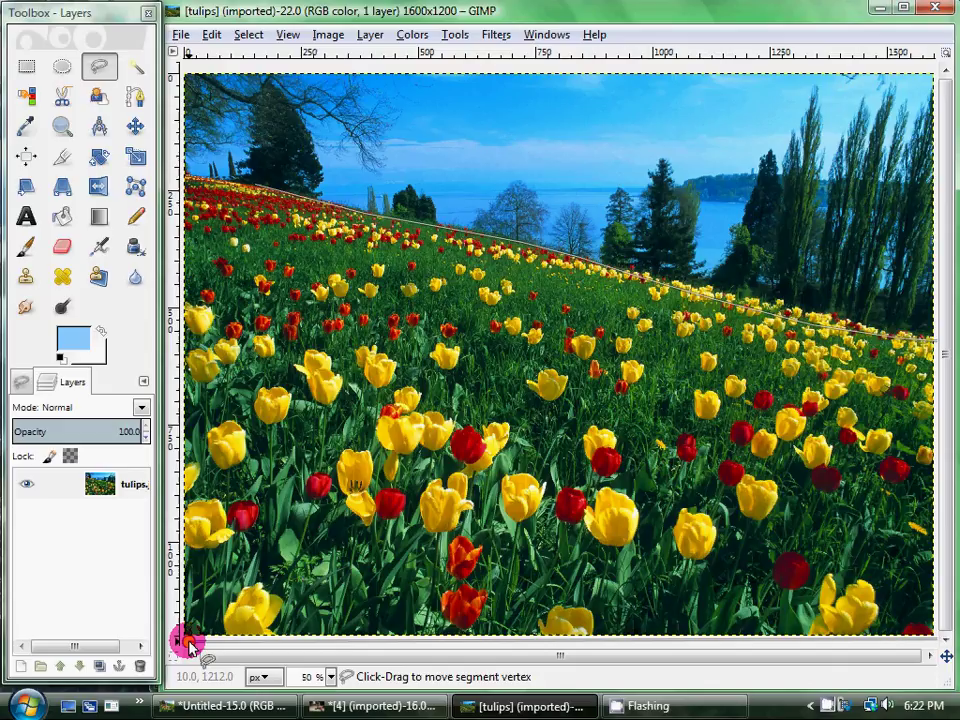
pyautogui.click(161, 639)
pyautogui.click(175, 275)
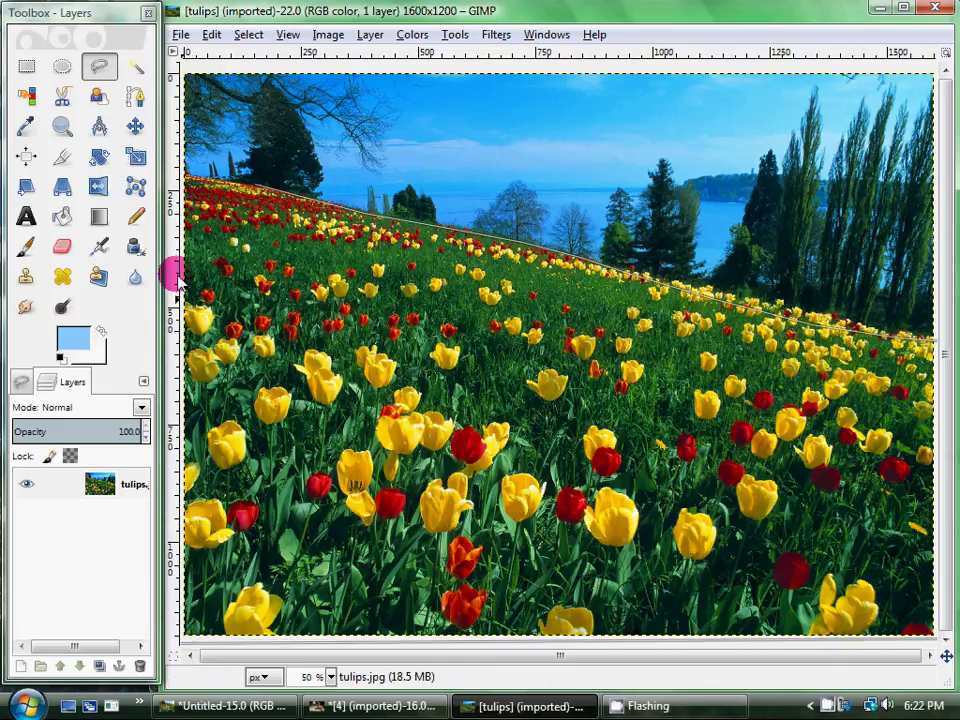
pyautogui.click(180, 177)
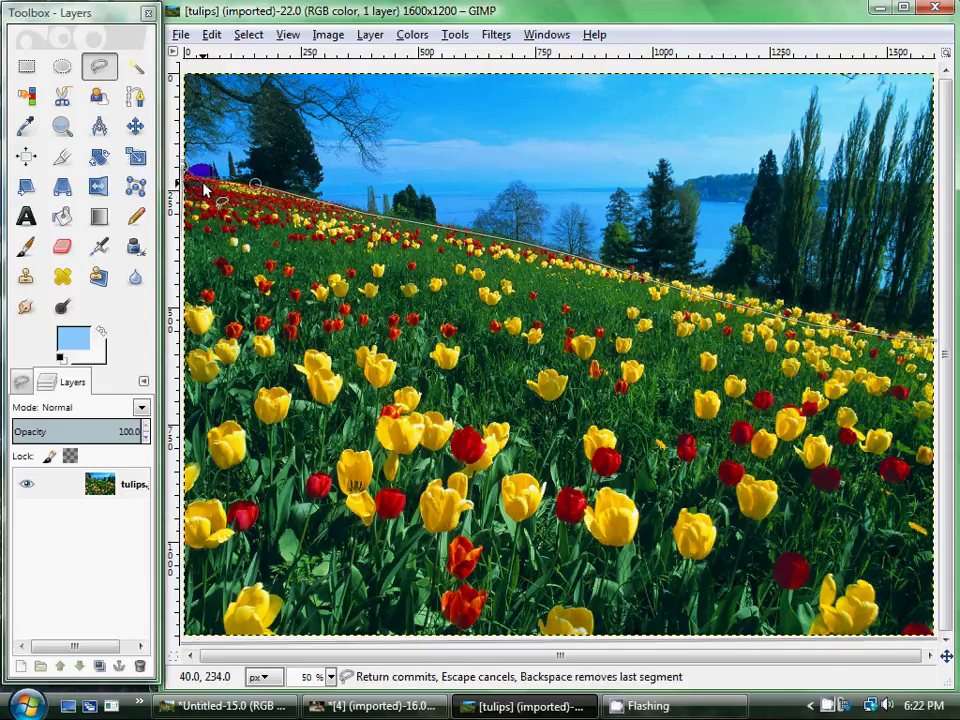
pyautogui.click(253, 188)
# - Copy the selected tulip field and paste it as its own new layer
pyautogui.rightClick(446, 460)
pyautogui.click(478, 487)
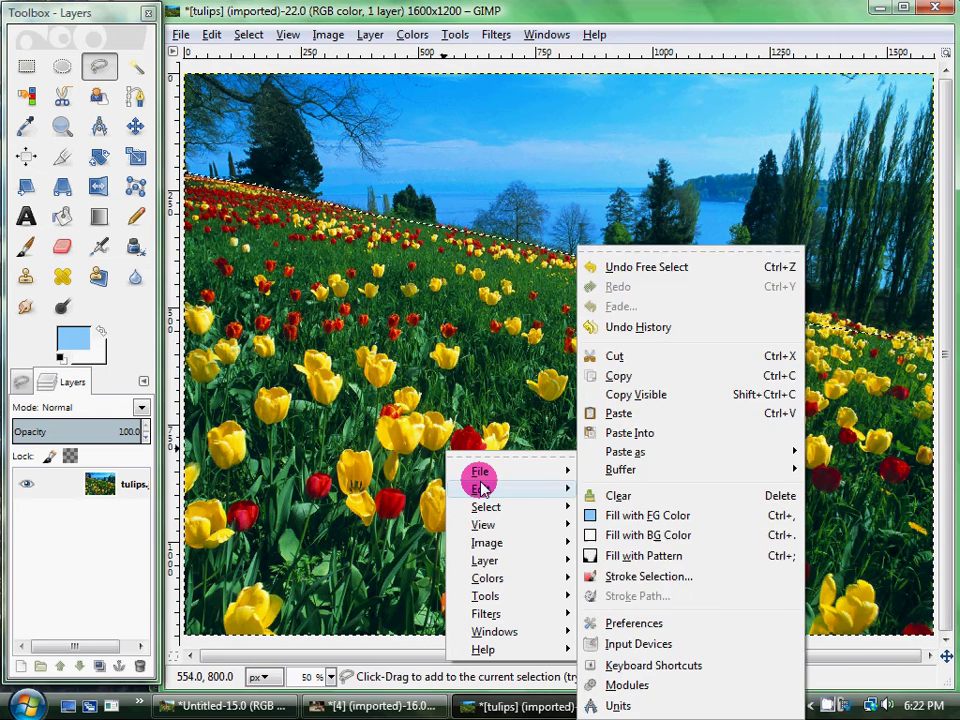
pyautogui.click(632, 376)
pyautogui.rightClick(358, 410)
pyautogui.click(362, 430)
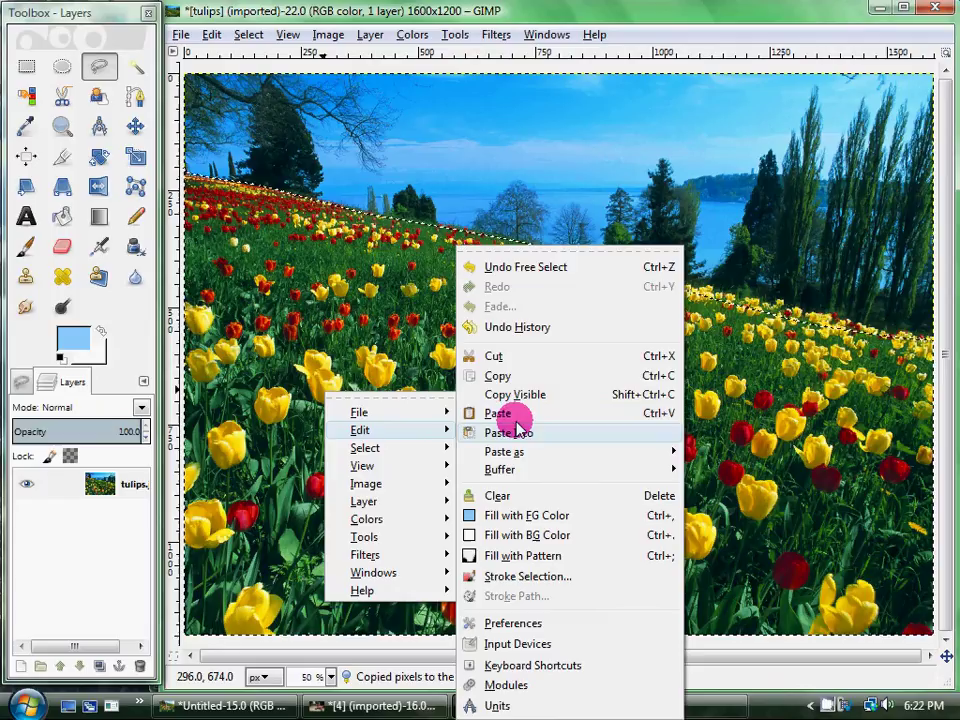
pyautogui.click(518, 428)
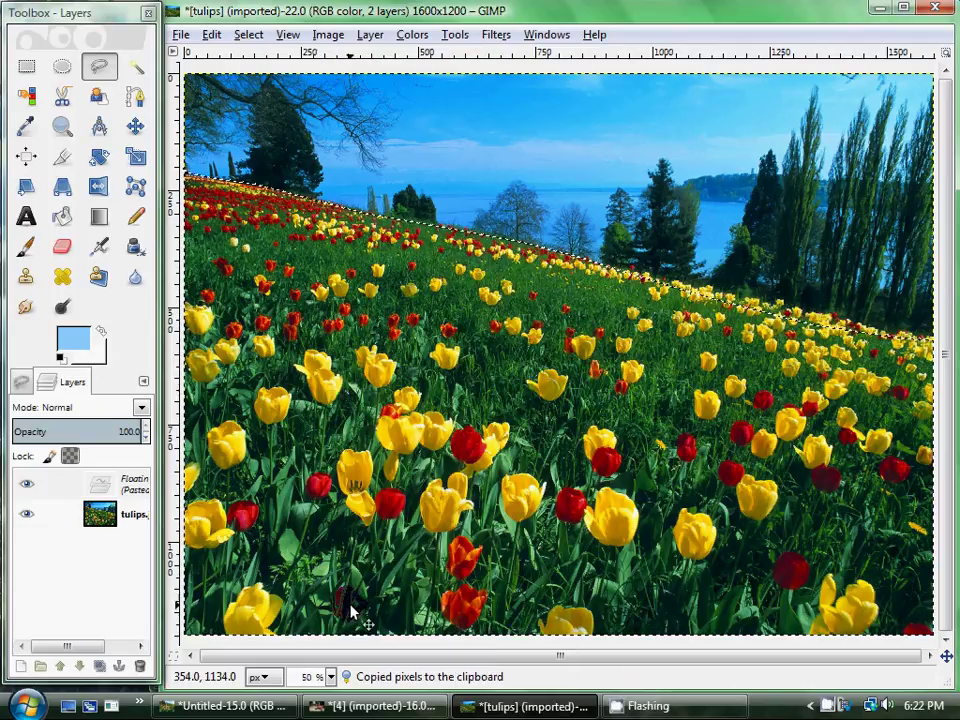
pyautogui.click(370, 34)
pyautogui.click(385, 55)
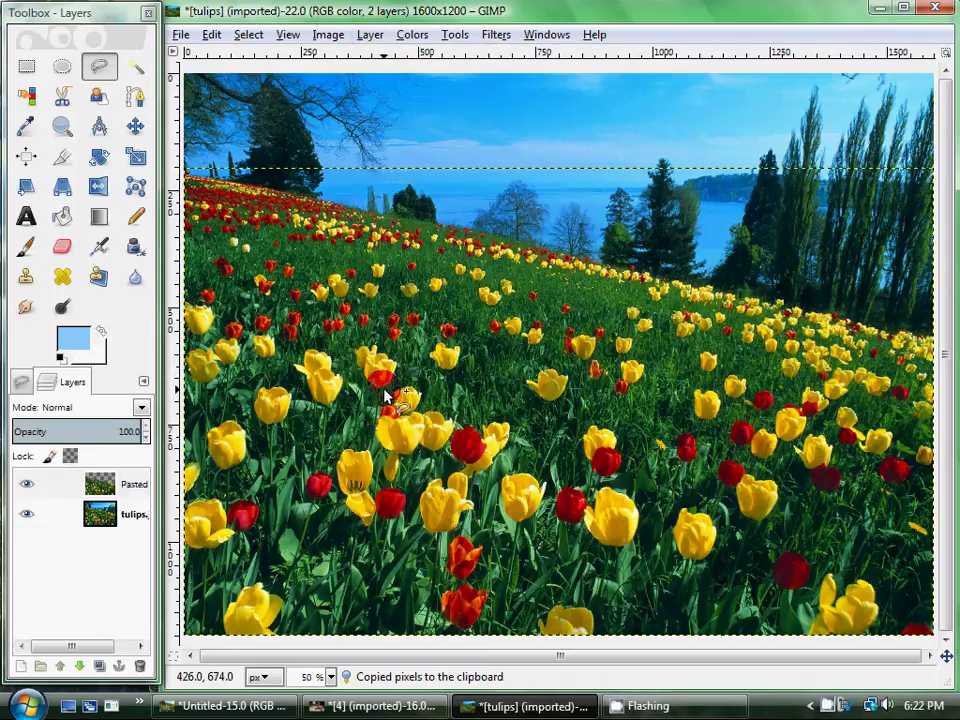
# - Delete the original tulips layer and add two transparent new layers
pyautogui.rightClick(115, 512)
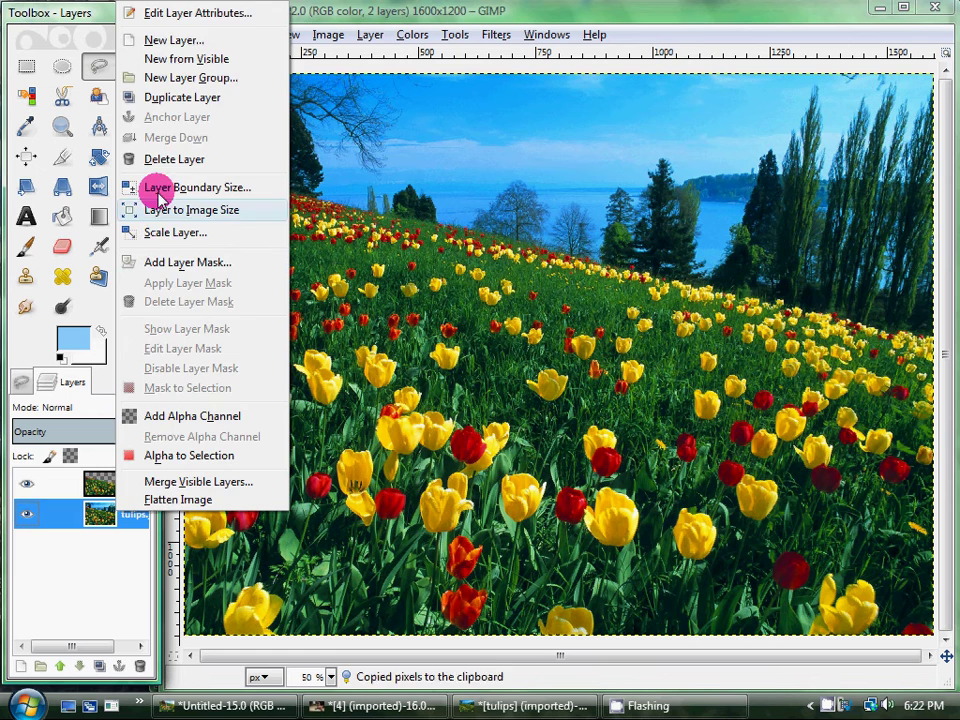
pyautogui.click(140, 159)
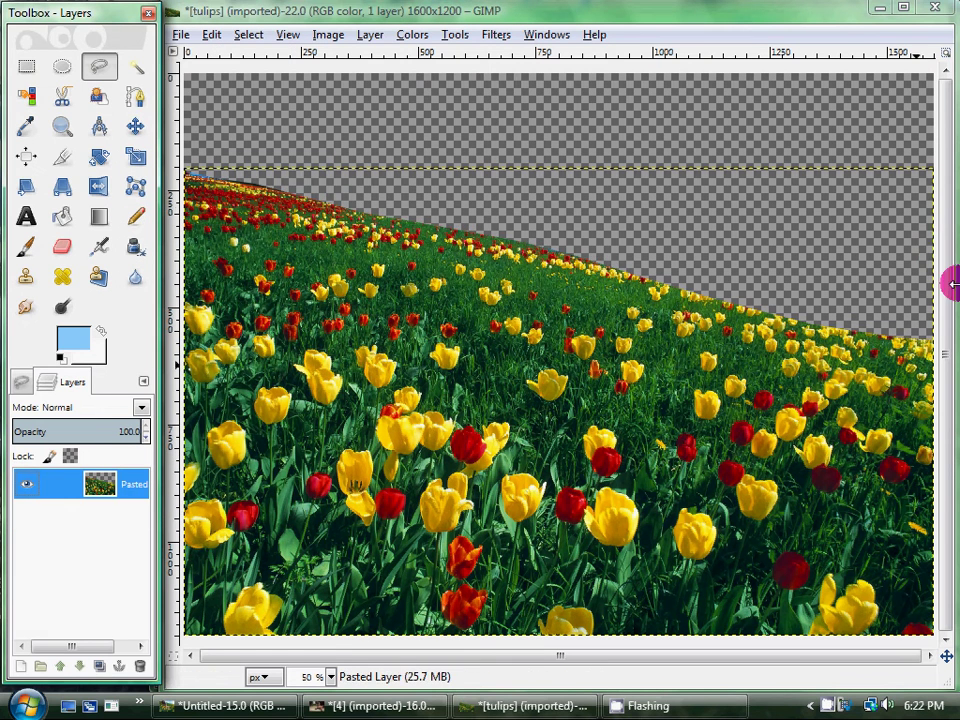
pyautogui.click(372, 36)
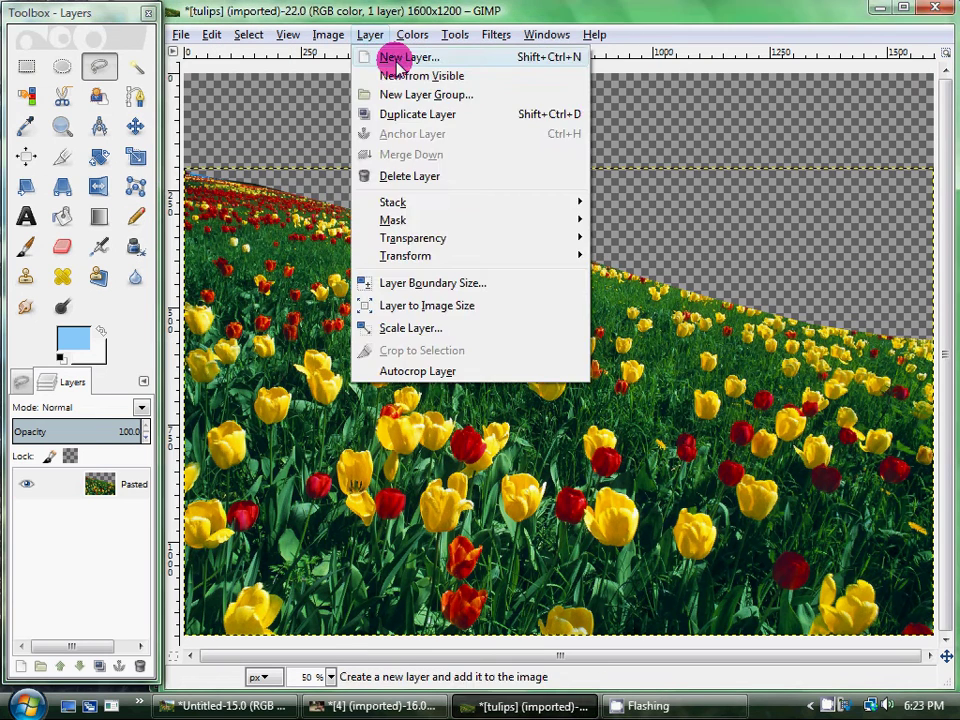
pyautogui.click(388, 56)
pyautogui.click(376, 37)
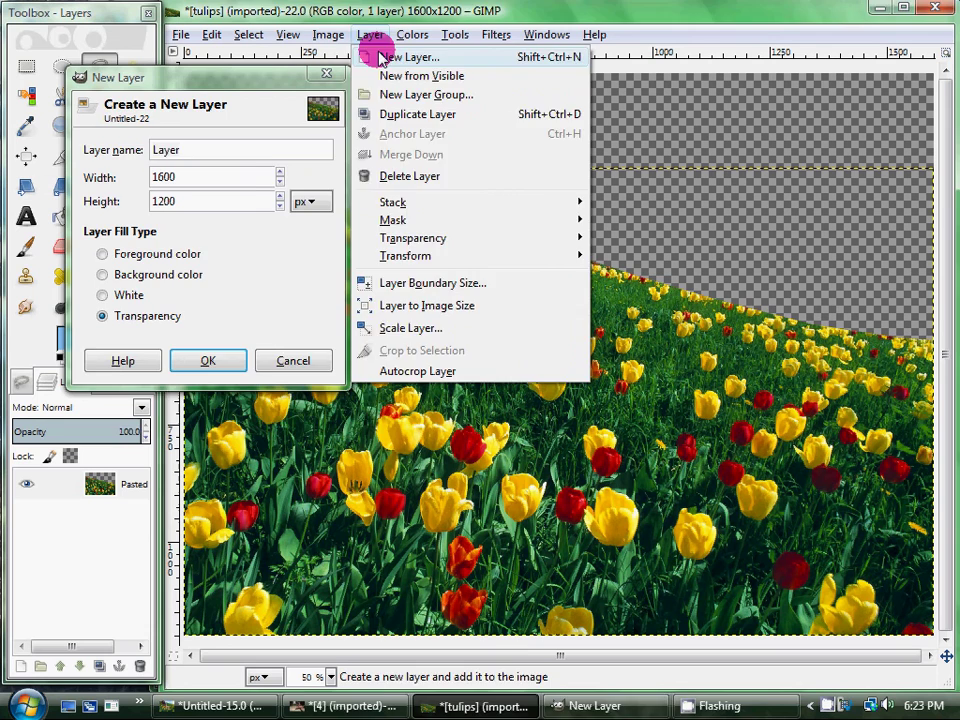
pyautogui.click(379, 56)
pyautogui.click(368, 34)
pyautogui.click(366, 56)
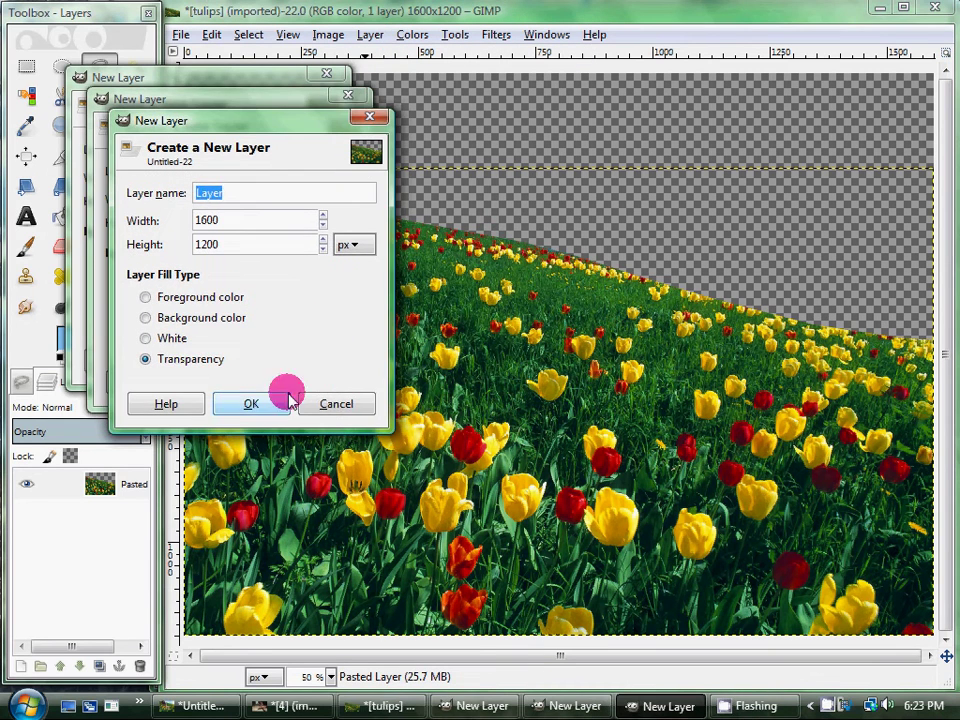
pyautogui.click(322, 400)
pyautogui.click(236, 381)
pyautogui.click(203, 365)
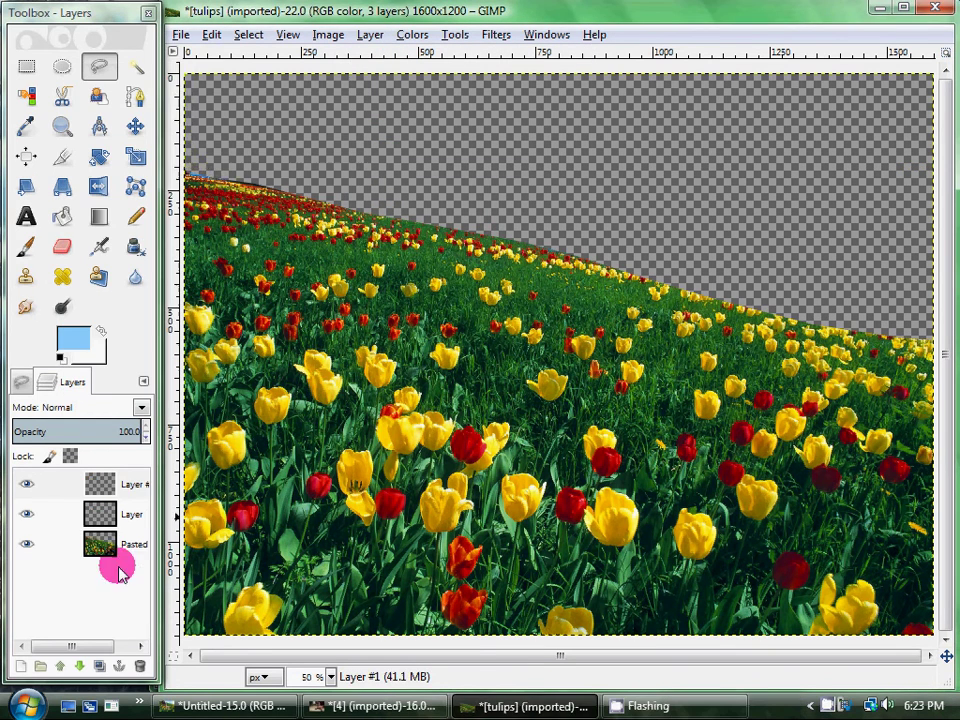
# - Raise the Pasted tulip layer to the top and make the bottom empty layer active
pyautogui.click(121, 550)
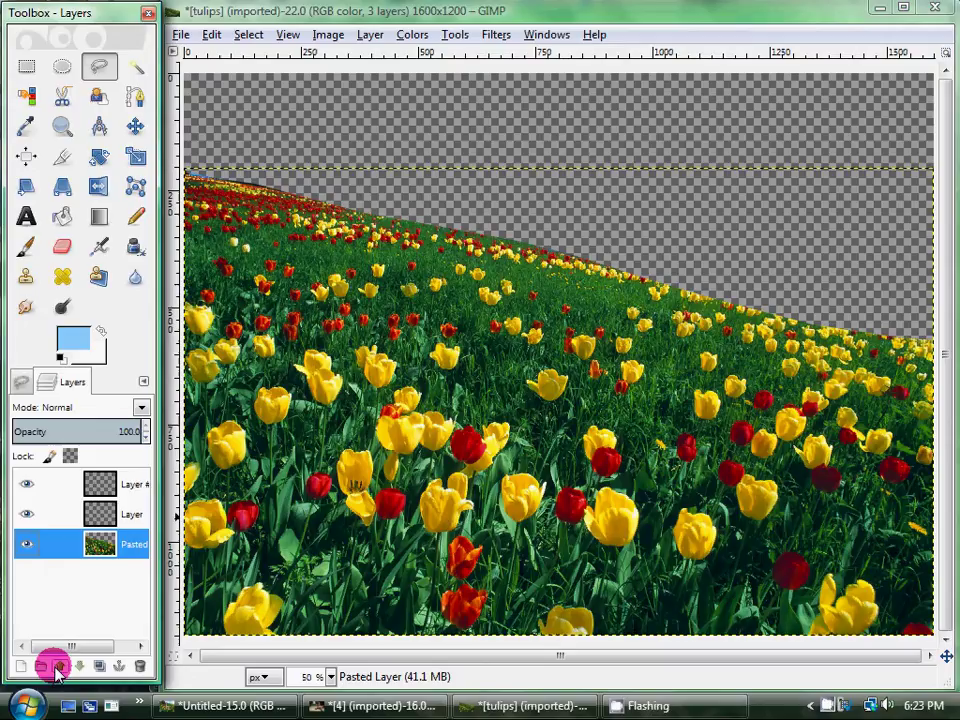
pyautogui.click(59, 666)
pyautogui.click(59, 666)
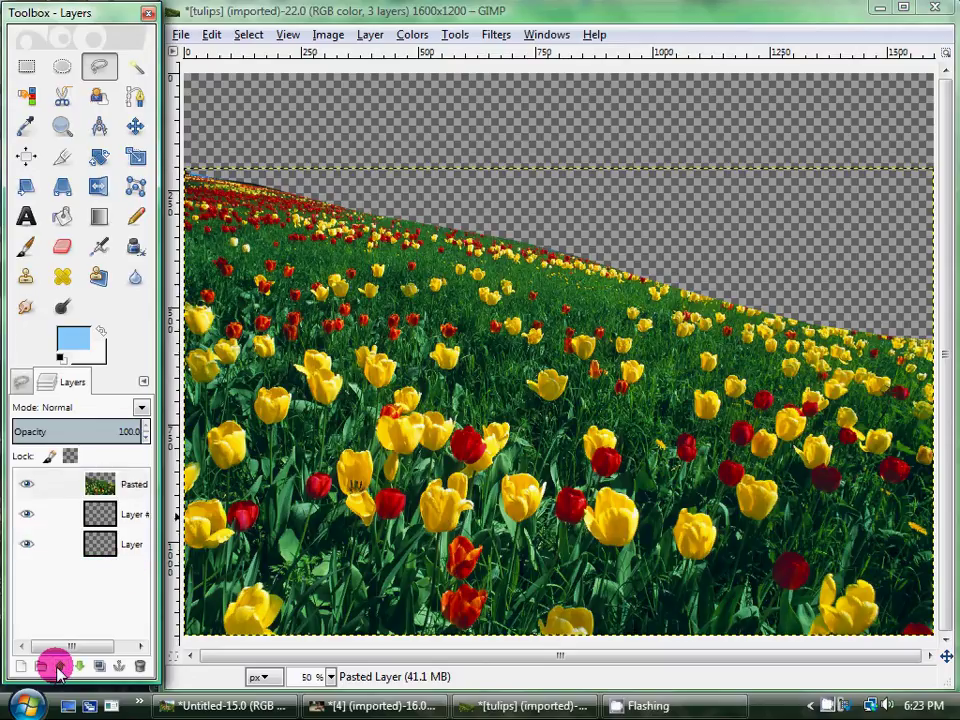
pyautogui.click(107, 546)
pyautogui.click(60, 217)
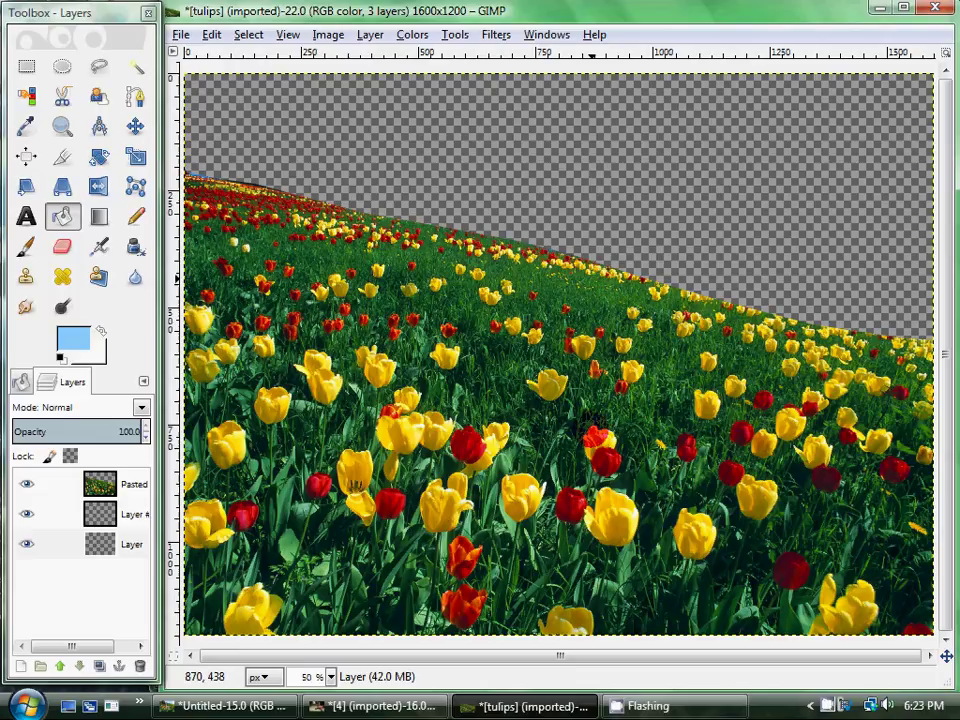
# - Fill the bottom layer with light blue and make the middle empty layer active
pyautogui.click(492, 562)
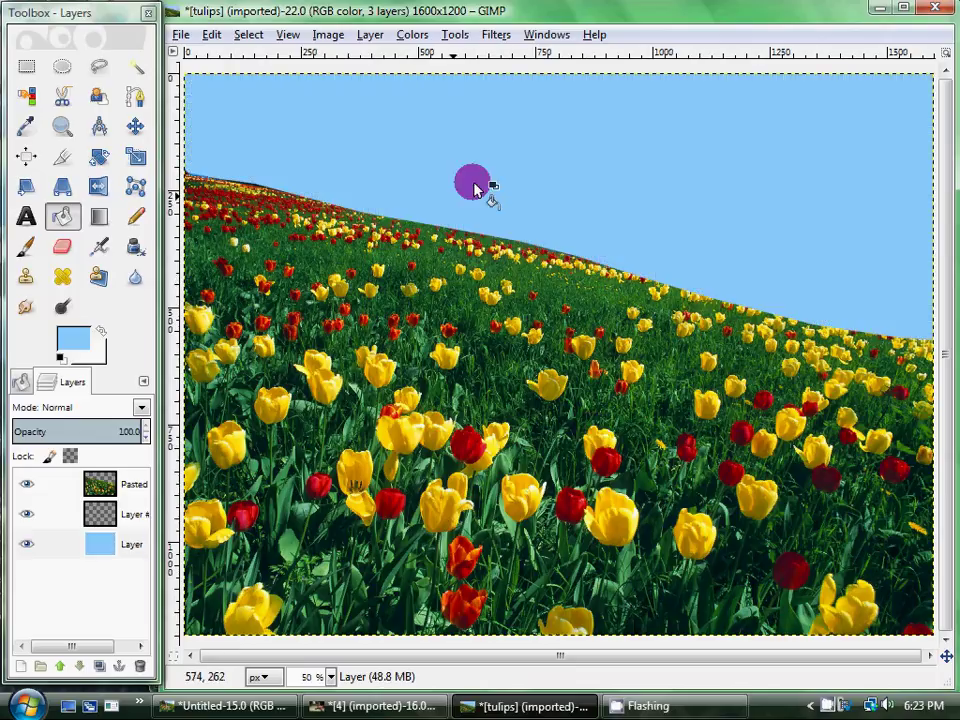
pyautogui.click(497, 35)
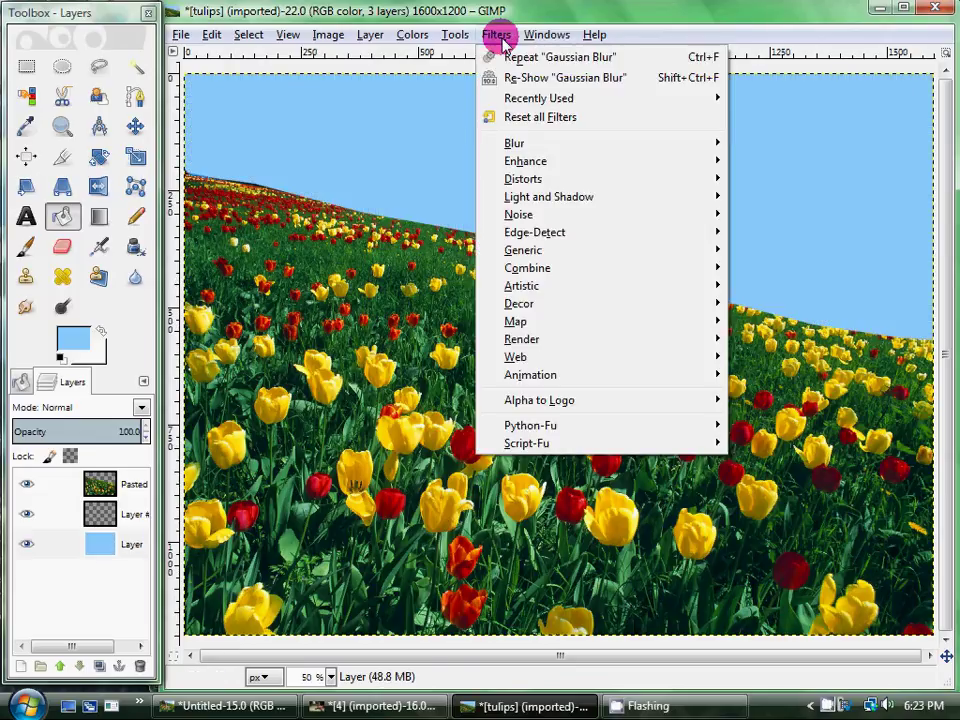
pyautogui.click(75, 514)
pyautogui.doubleClick(125, 513)
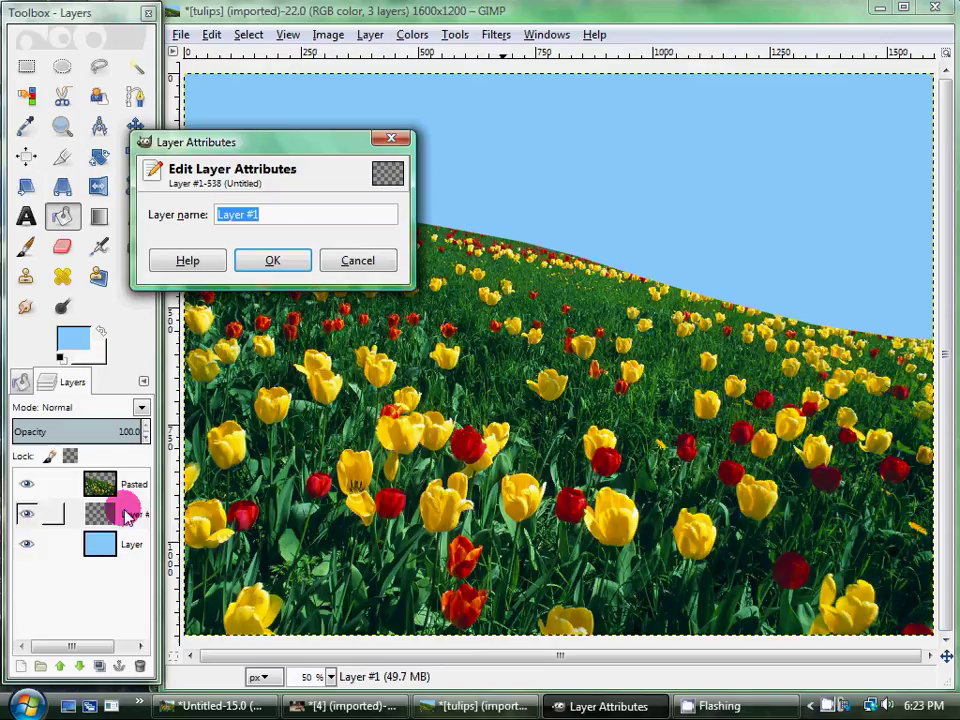
pyautogui.click(338, 261)
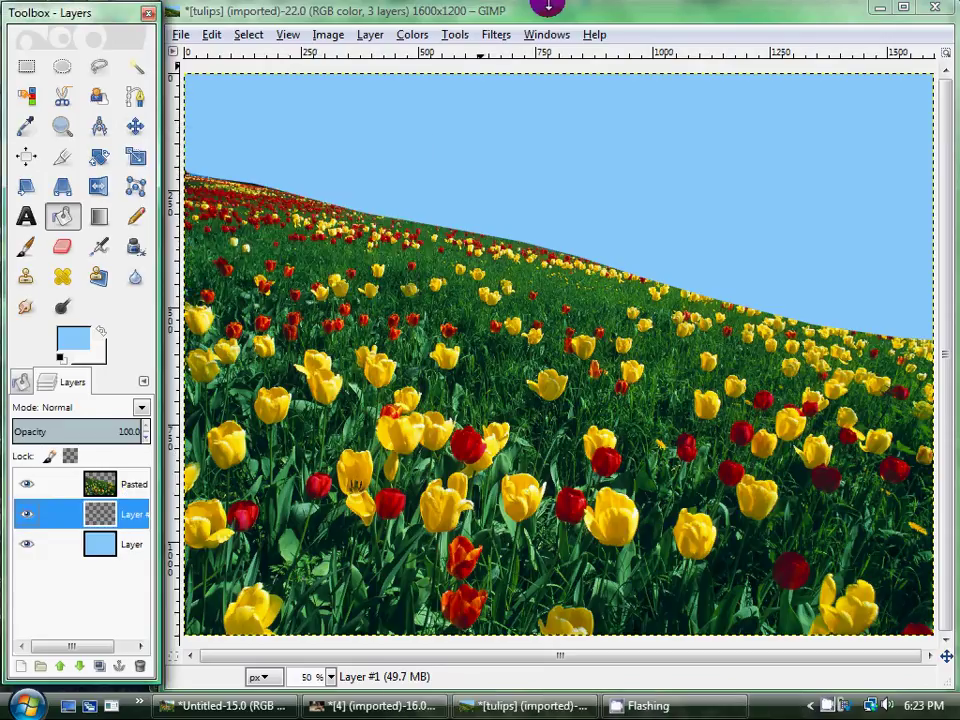
# - Render Solid Noise into the middle layer with X and Y size 5.0
pyautogui.click(496, 34)
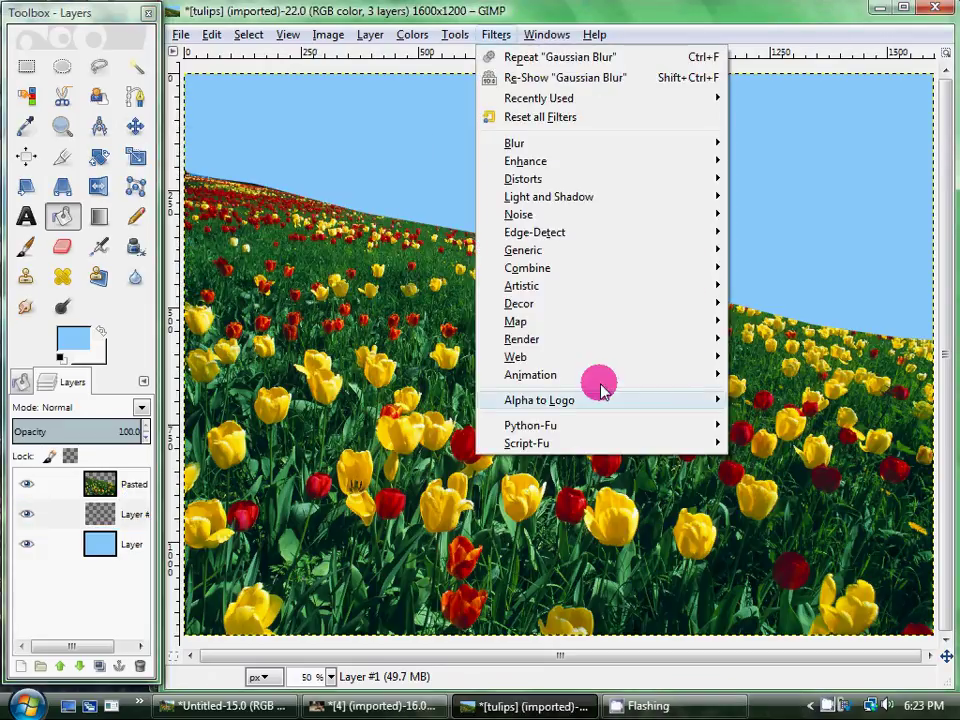
pyautogui.moveTo(596, 336)
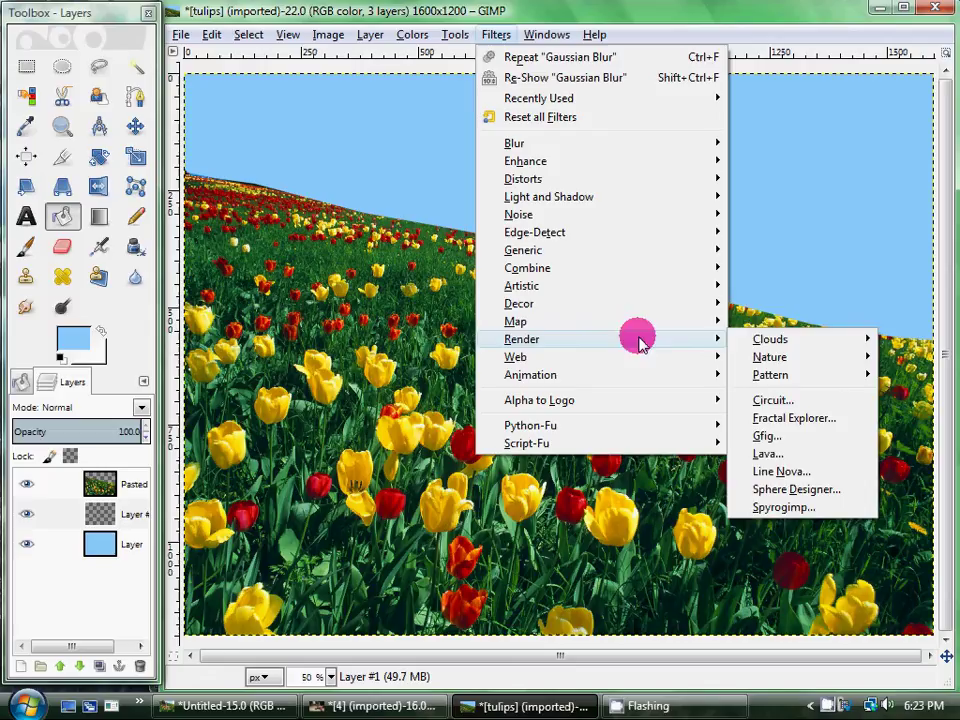
pyautogui.moveTo(763, 334)
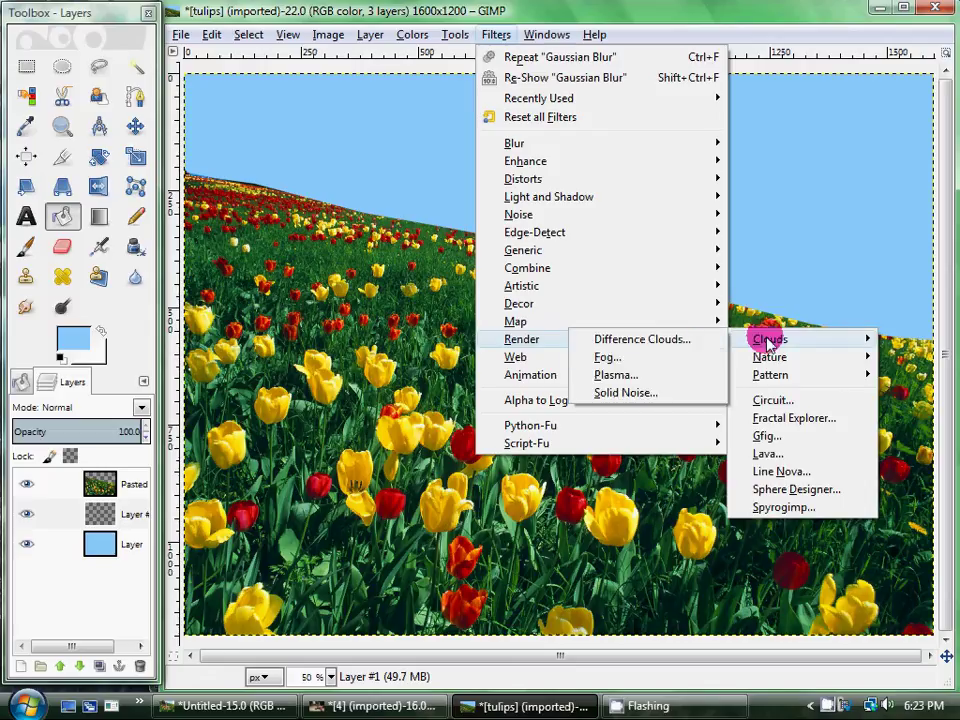
pyautogui.click(671, 389)
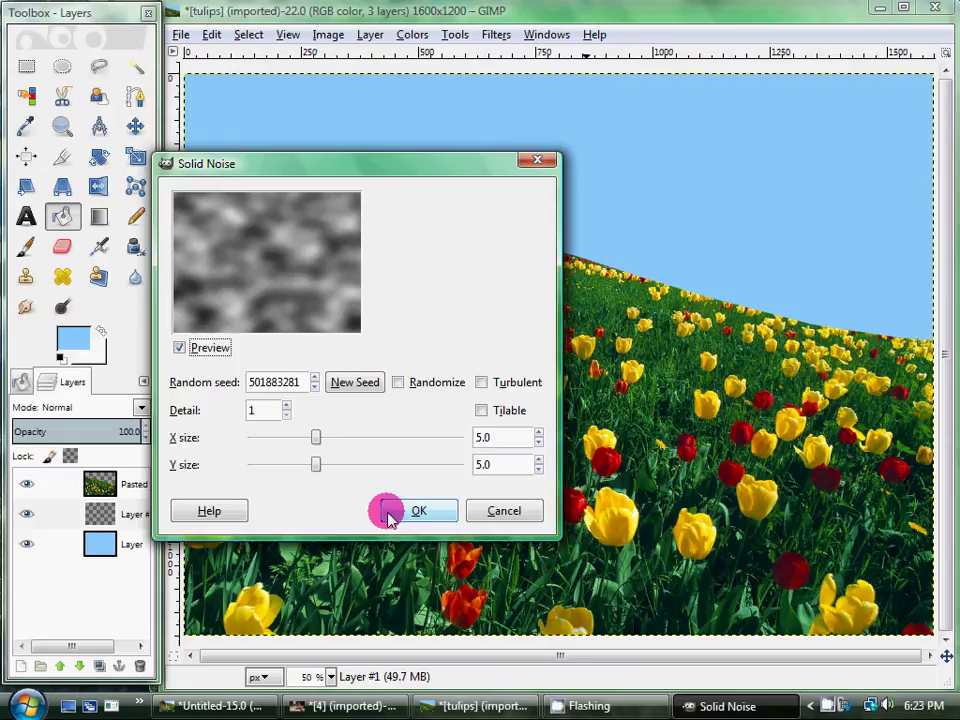
pyautogui.click(285, 437)
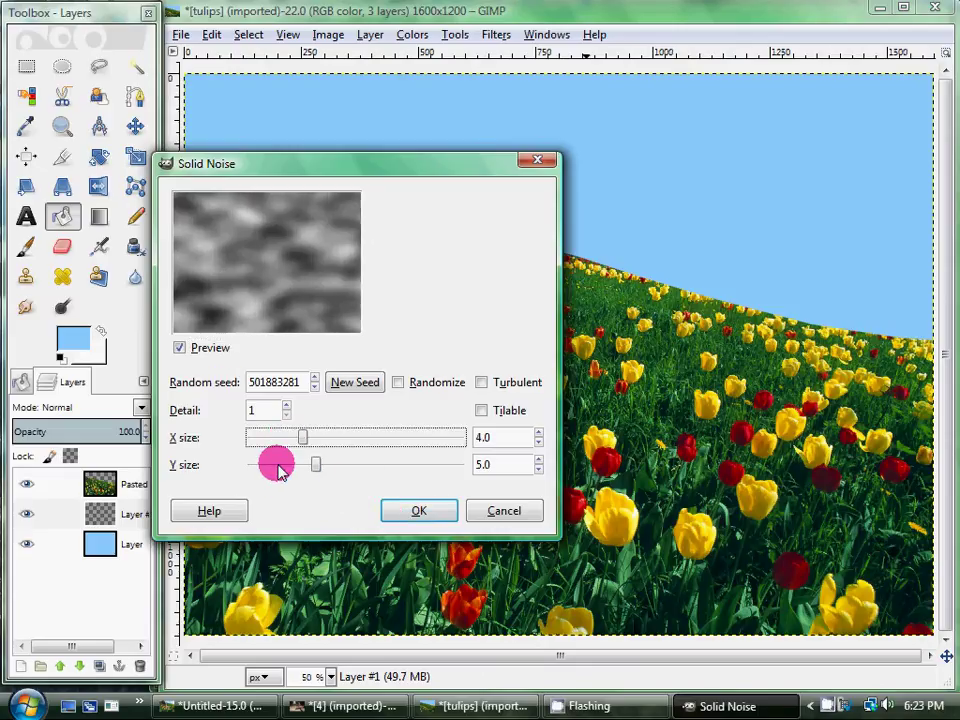
pyautogui.click(276, 462)
pyautogui.click(328, 439)
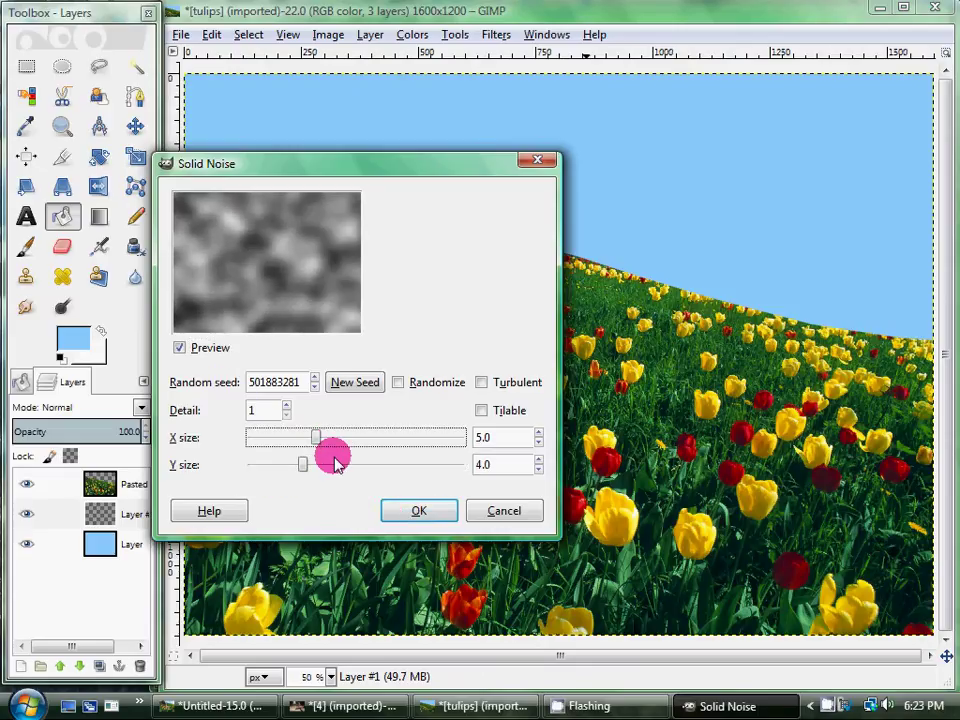
pyautogui.click(330, 463)
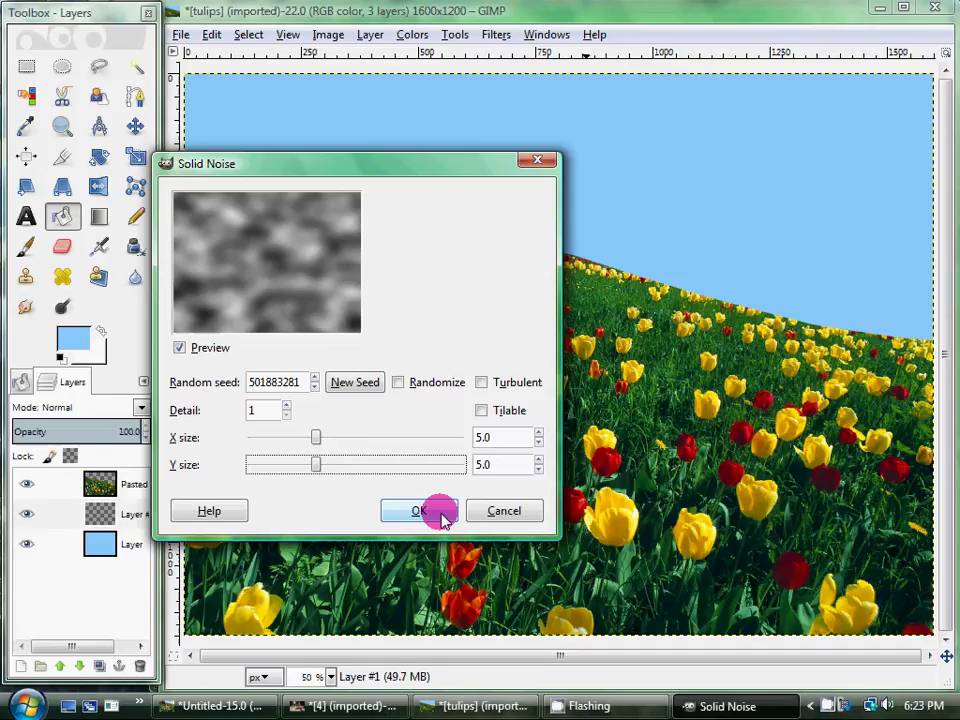
pyautogui.click(418, 511)
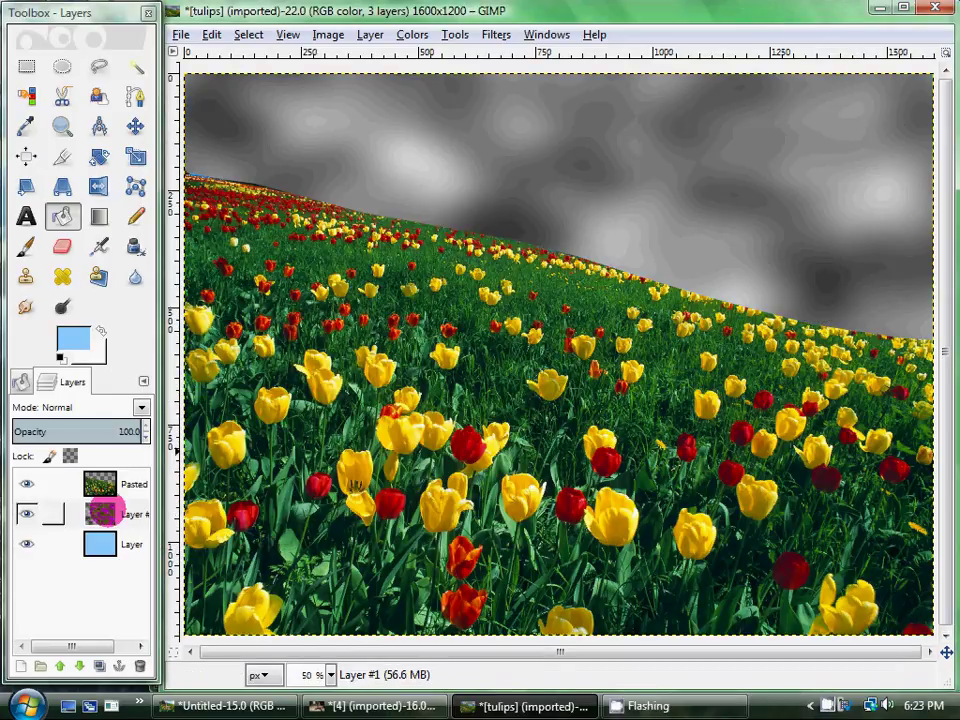
# - Set the noise layer's blend mode to Overlay
pyautogui.click(96, 515)
pyautogui.click(141, 407)
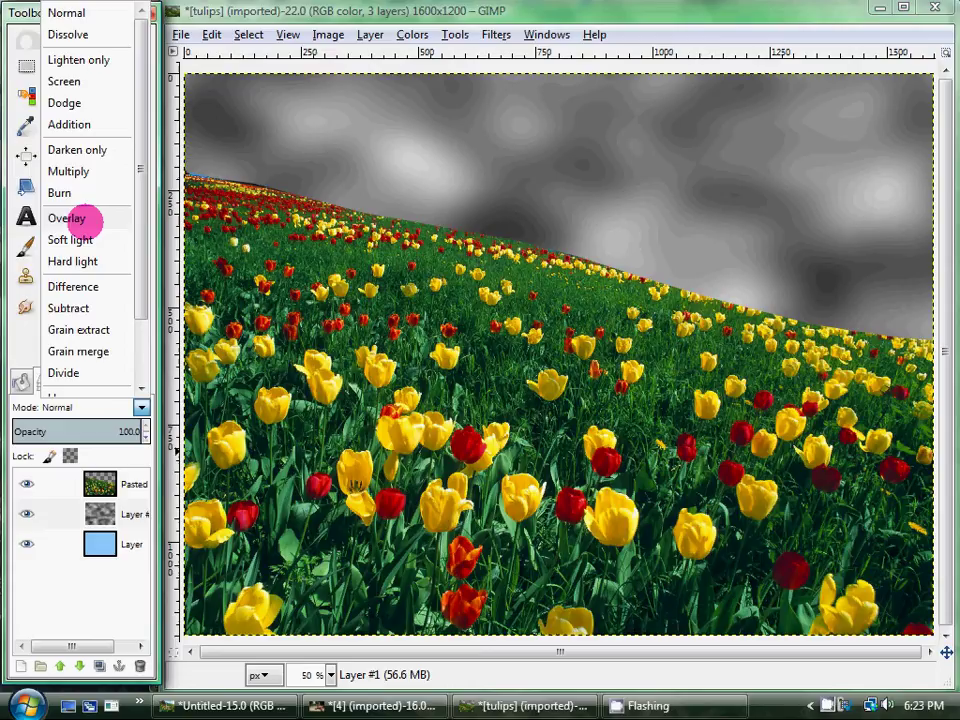
pyautogui.click(90, 218)
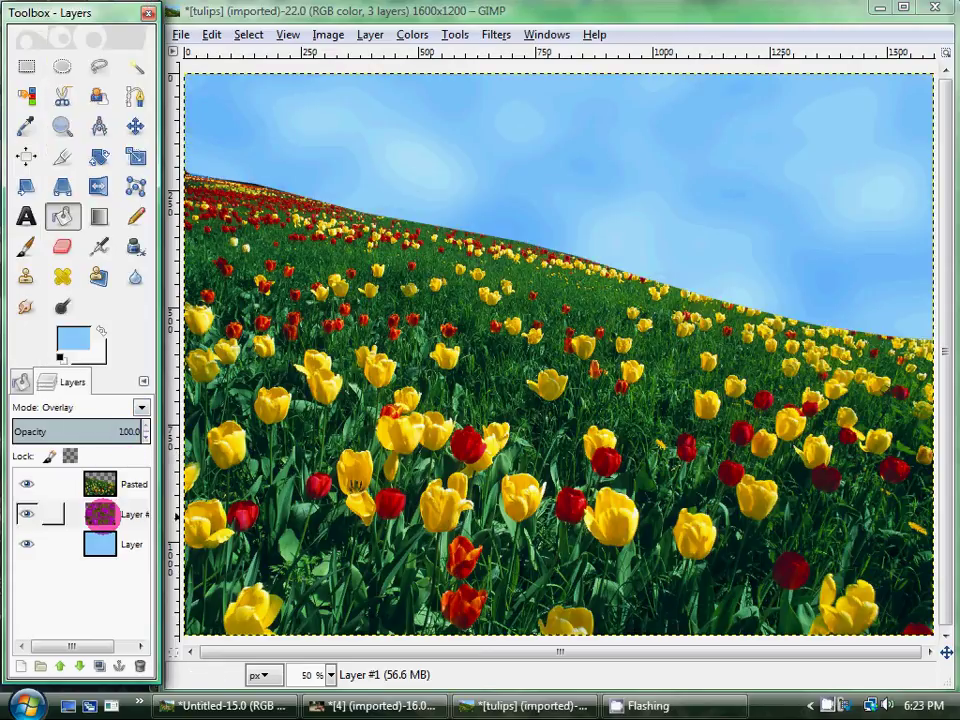
# - Duplicate the noise layer and merge both copies down into the blue sky layer
pyautogui.rightClick(100, 514)
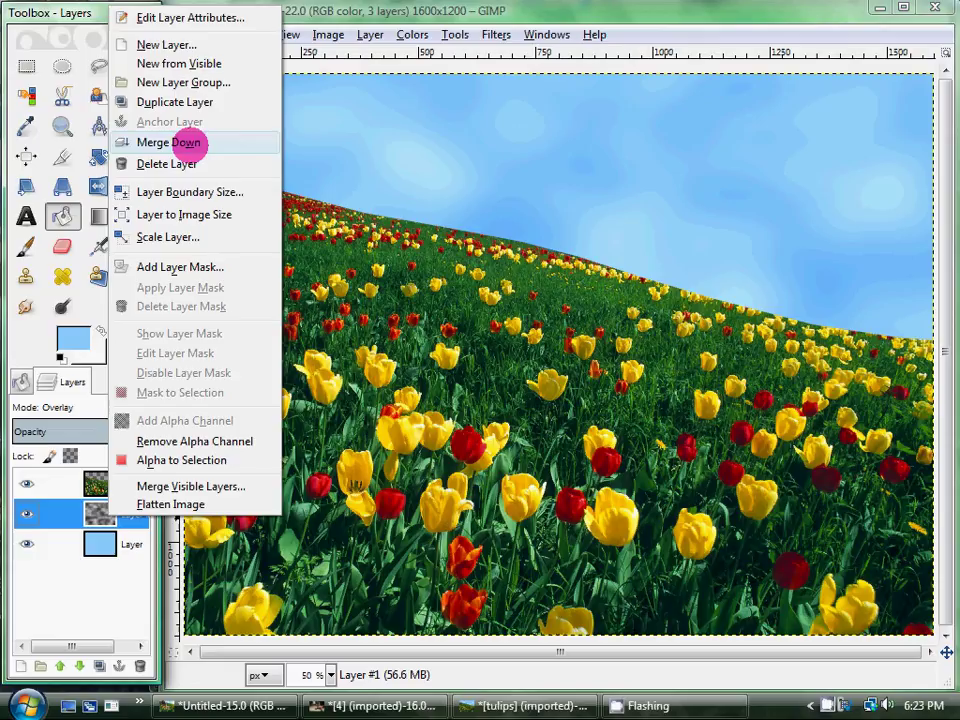
pyautogui.click(199, 104)
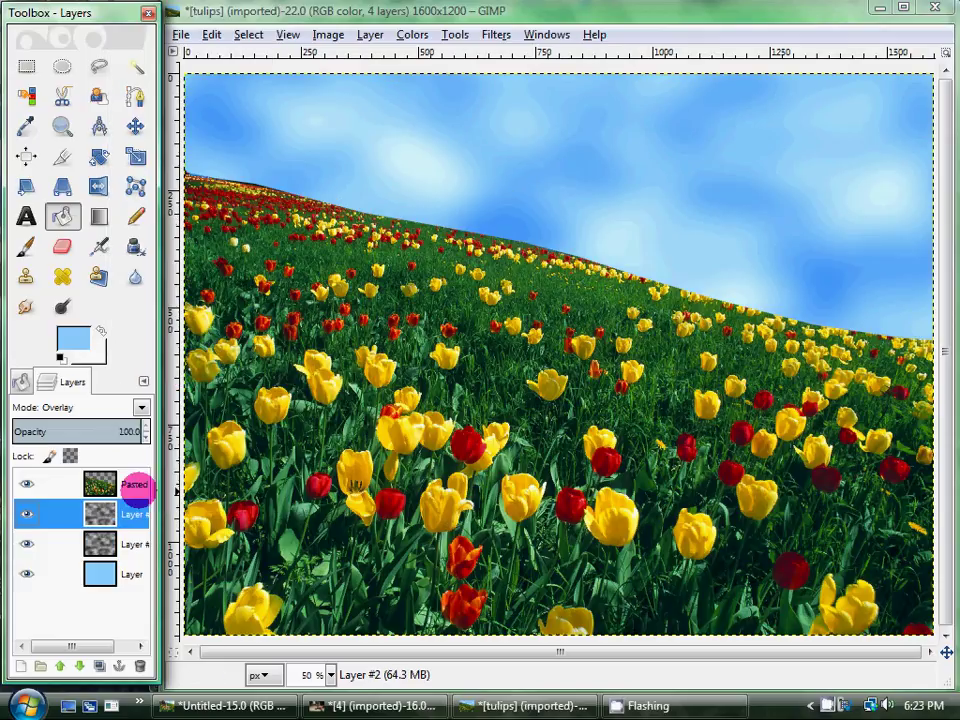
pyautogui.rightClick(107, 542)
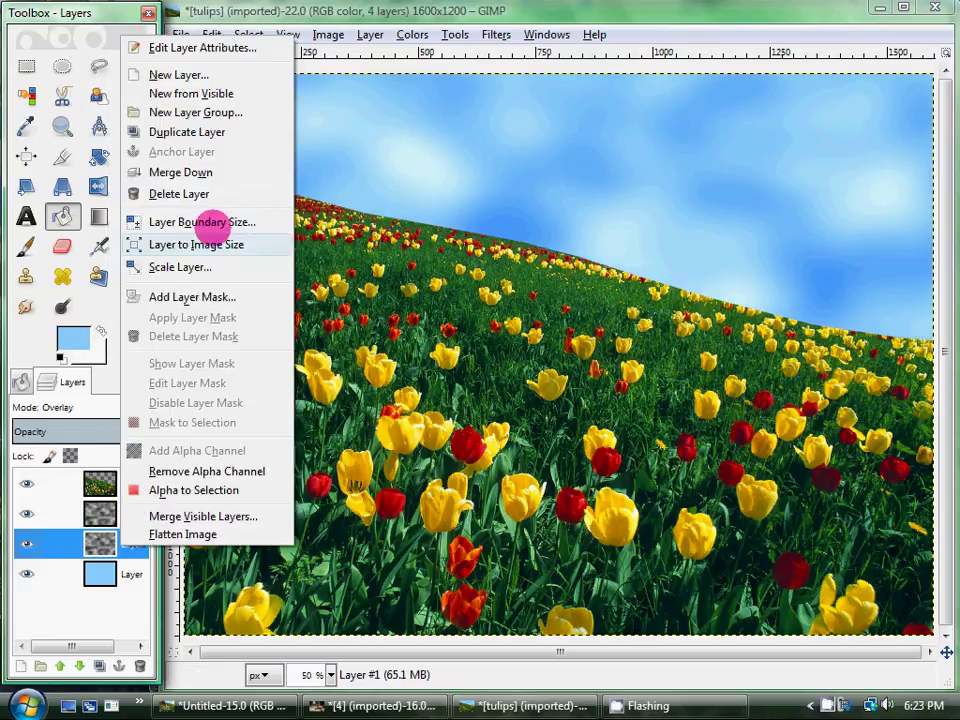
pyautogui.click(180, 172)
pyautogui.rightClick(100, 514)
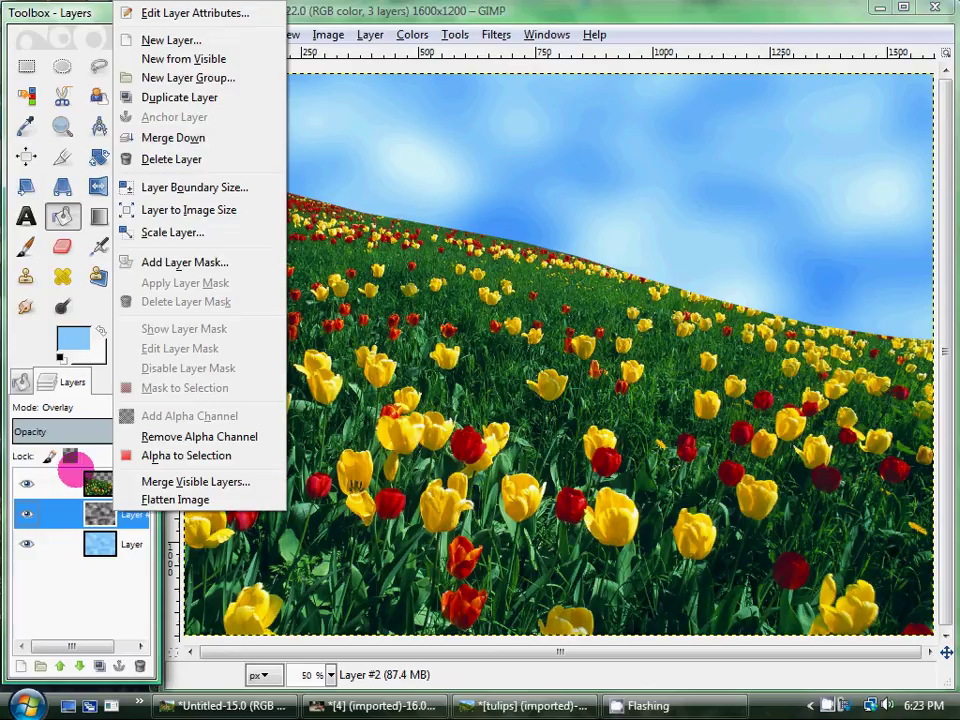
pyautogui.click(213, 137)
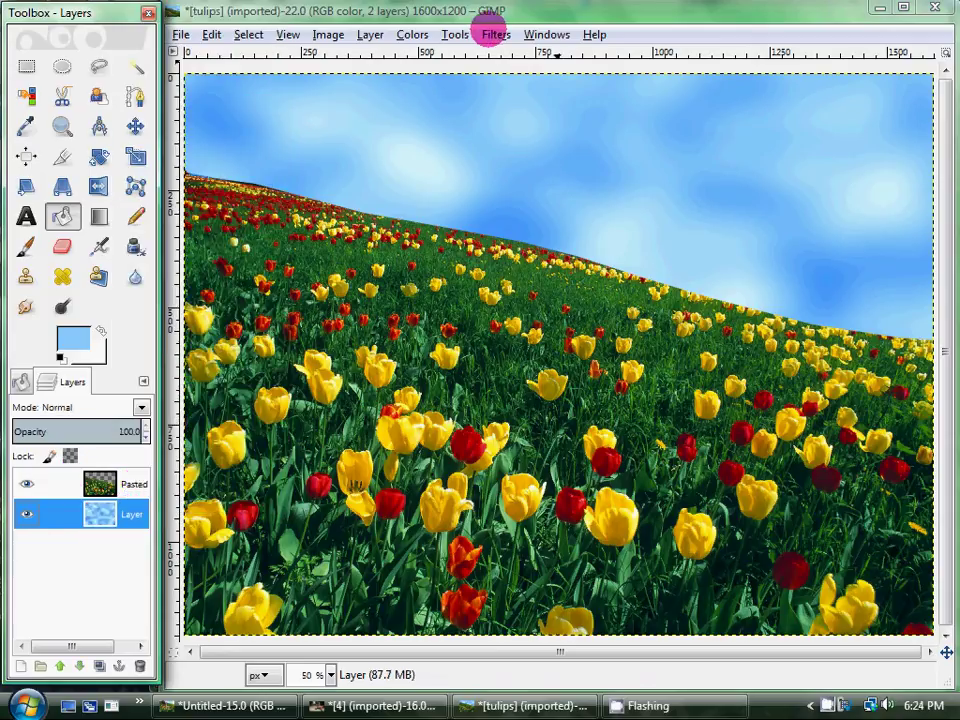
# - Render a Fog layer named Clouds with turbulence 4.0 and opacity 100
pyautogui.click(494, 33)
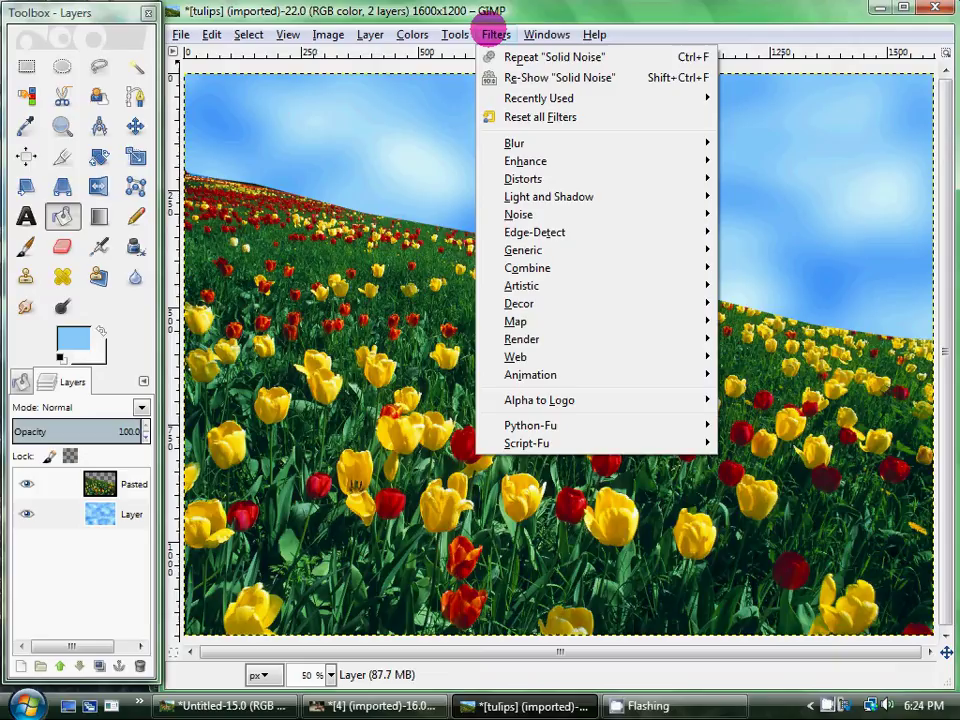
pyautogui.moveTo(549, 337)
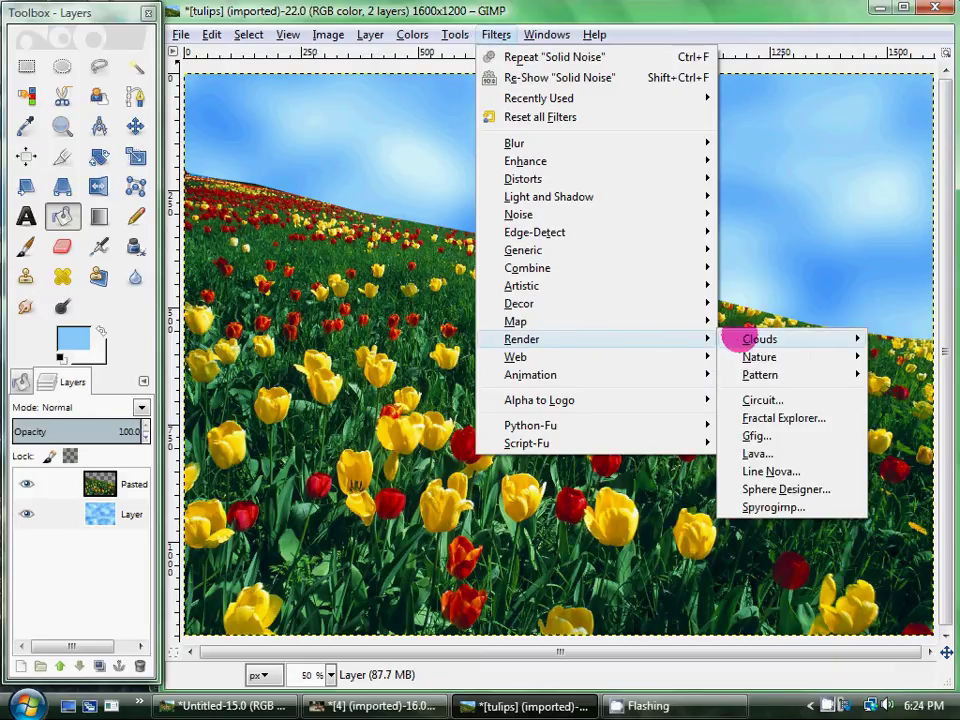
pyautogui.moveTo(758, 340)
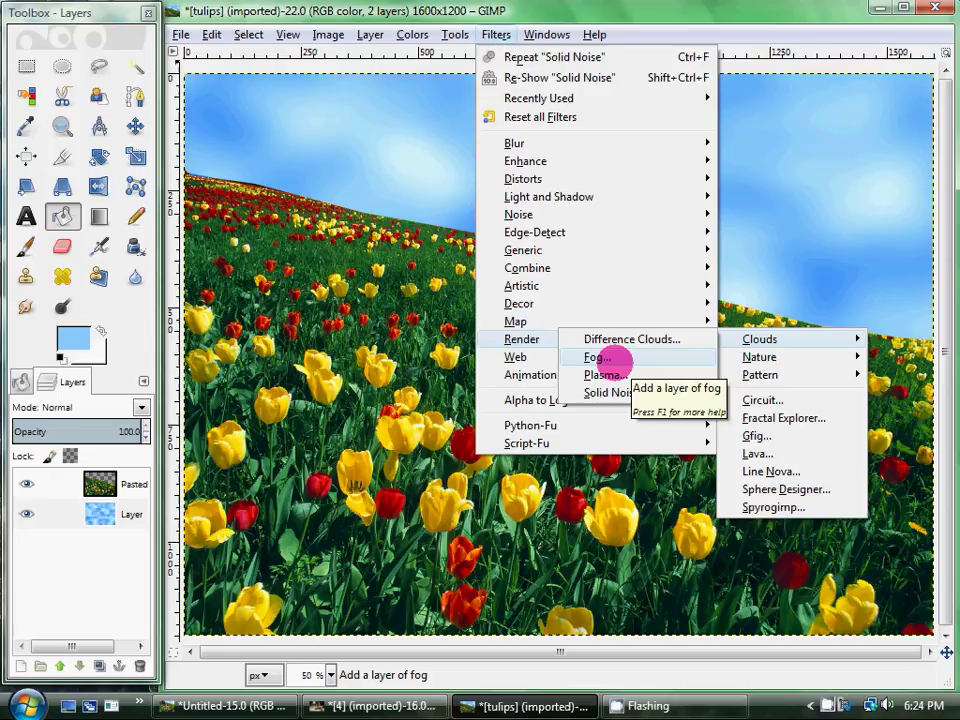
pyautogui.click(612, 360)
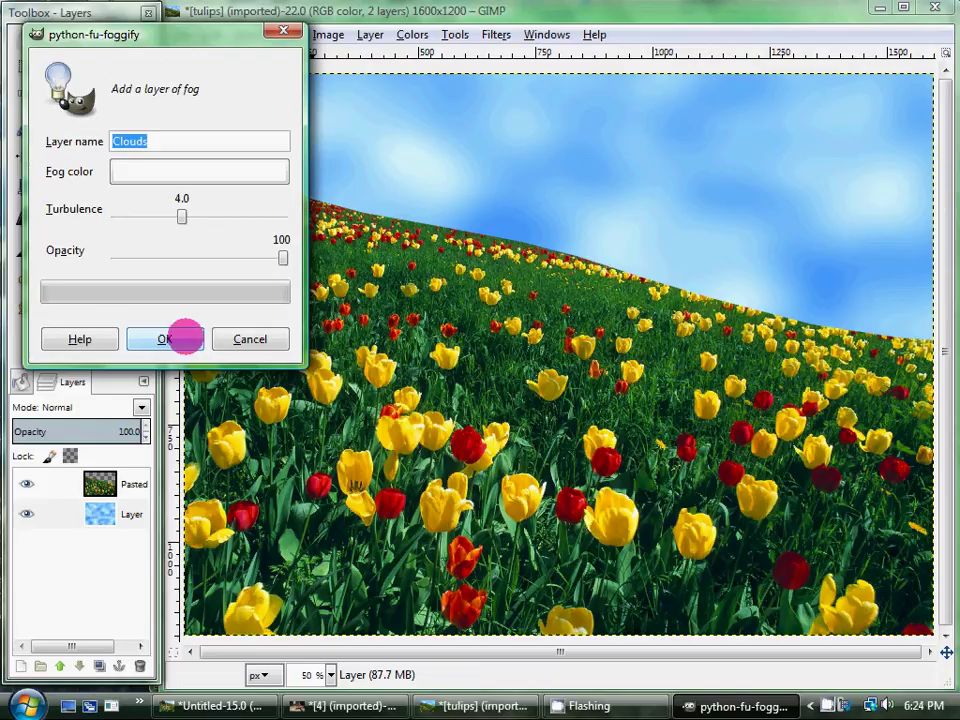
pyautogui.click(184, 337)
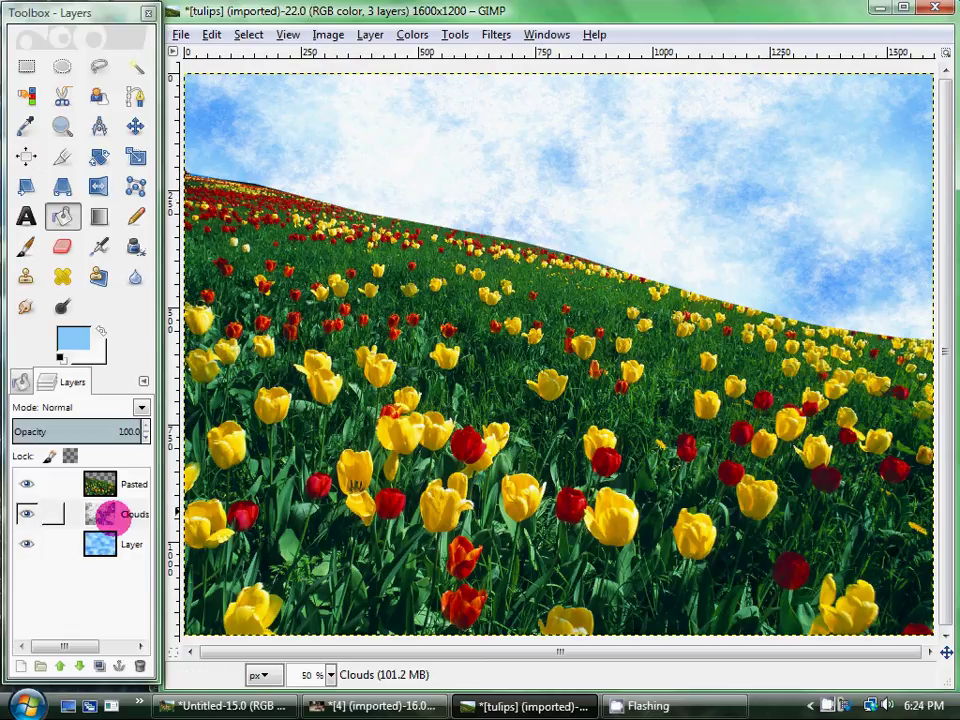
# - Soften the Clouds layer with a 4.0 px Gaussian Blur and merge it into the sky
pyautogui.click(497, 35)
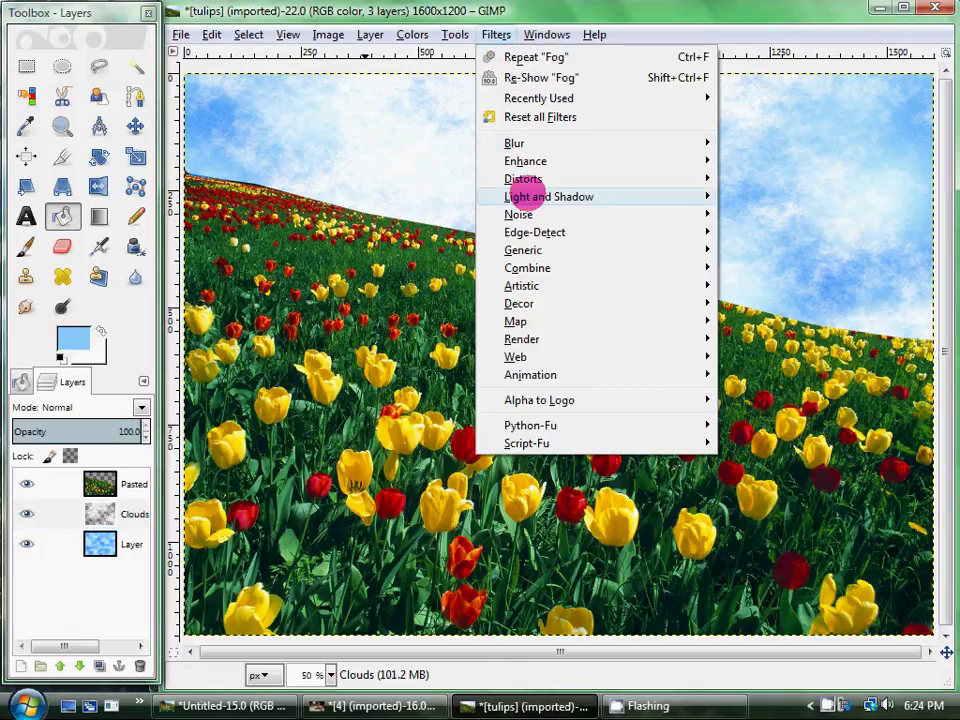
pyautogui.moveTo(540, 144)
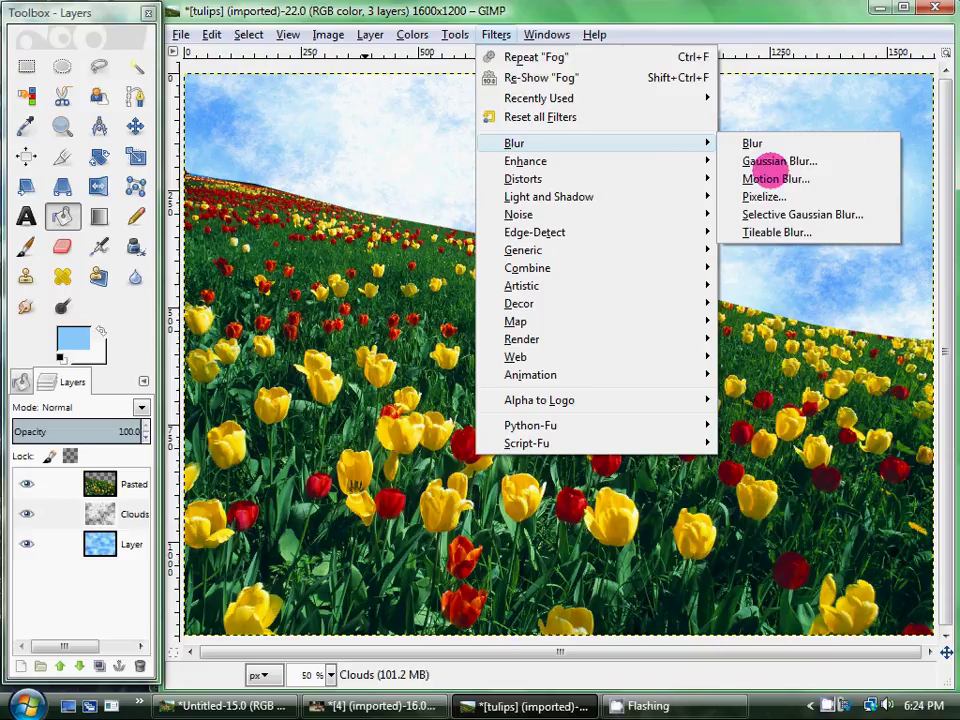
pyautogui.click(786, 162)
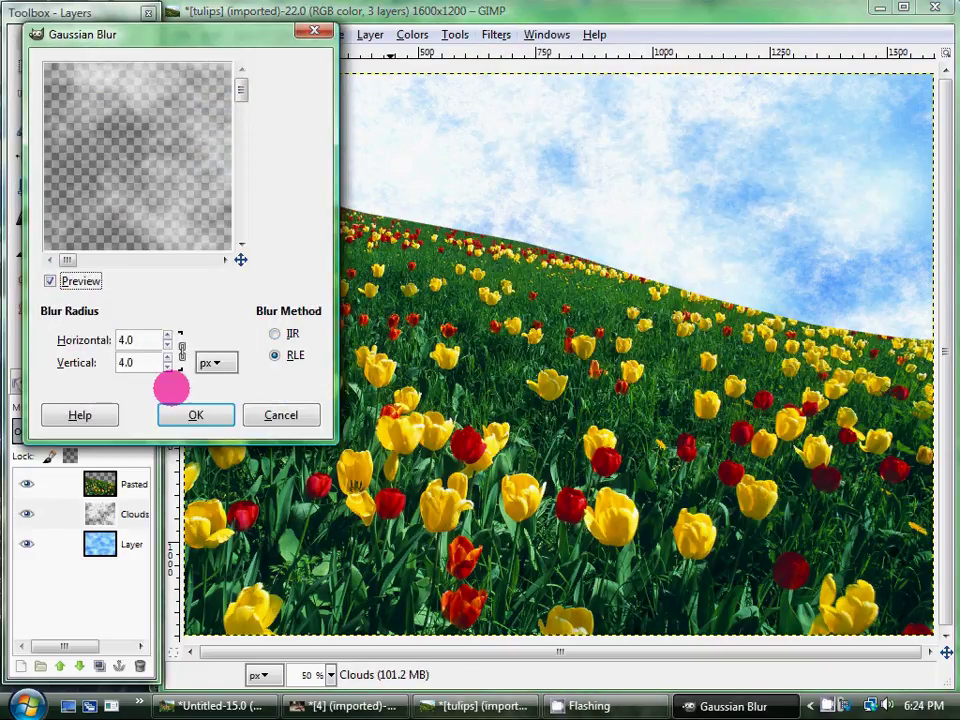
pyautogui.click(207, 413)
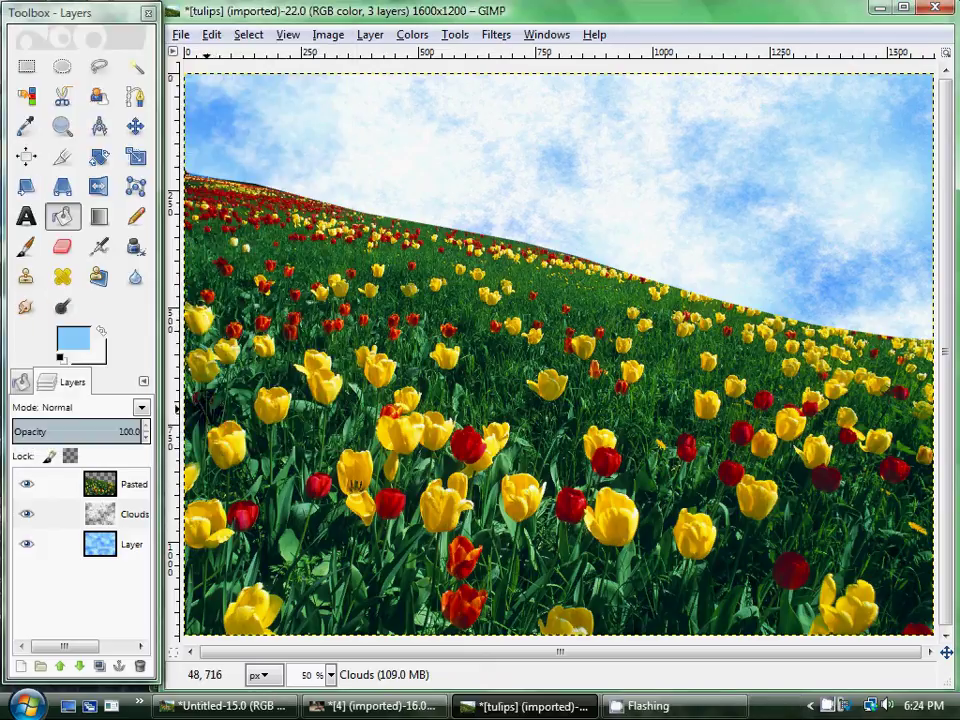
pyautogui.rightClick(97, 510)
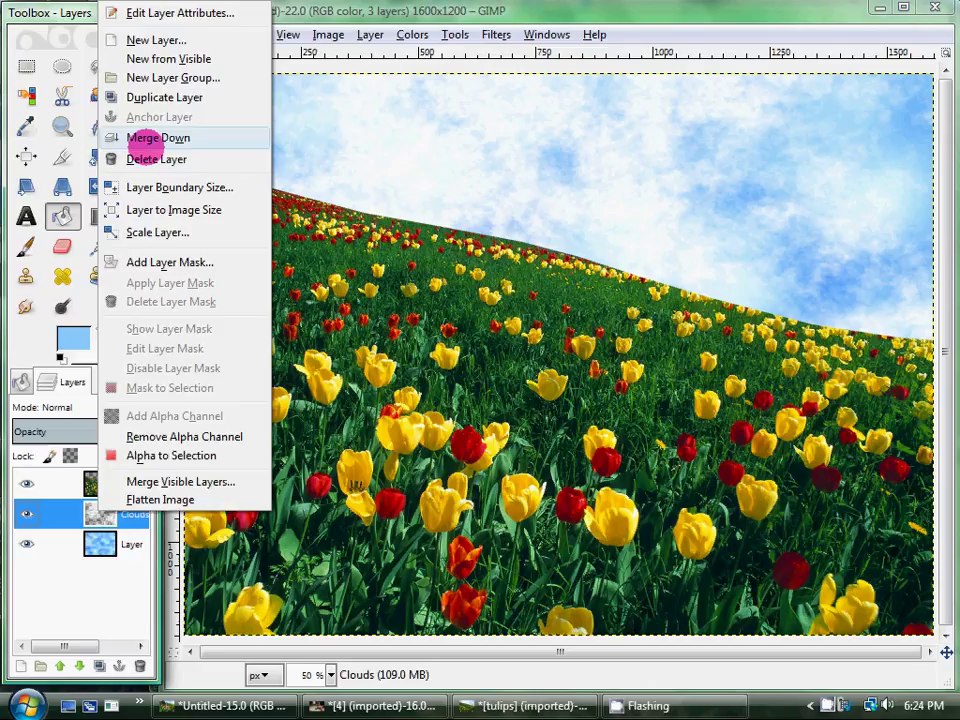
pyautogui.click(150, 138)
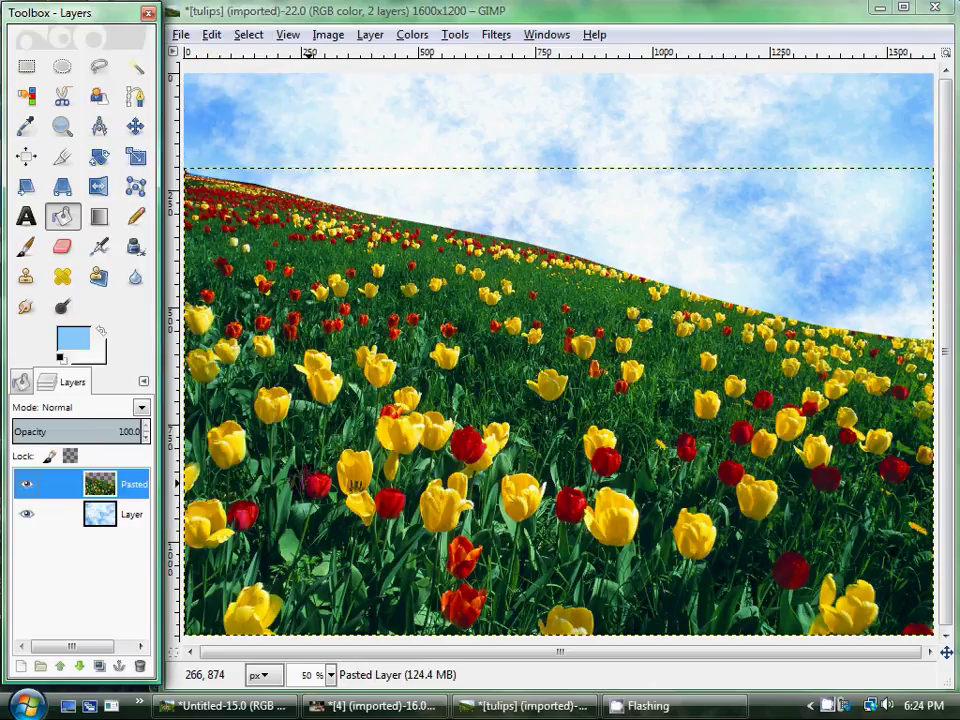
# - Outline the foreground tulip cluster in the lower middle with Free Select points and close it
pyautogui.click(99, 66)
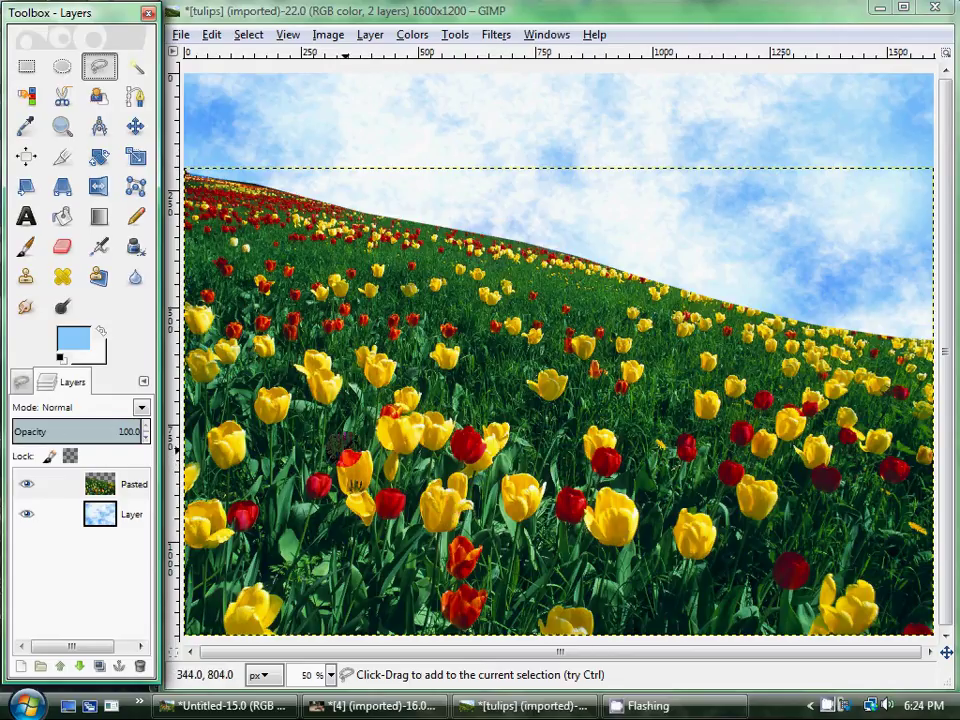
pyautogui.click(342, 452)
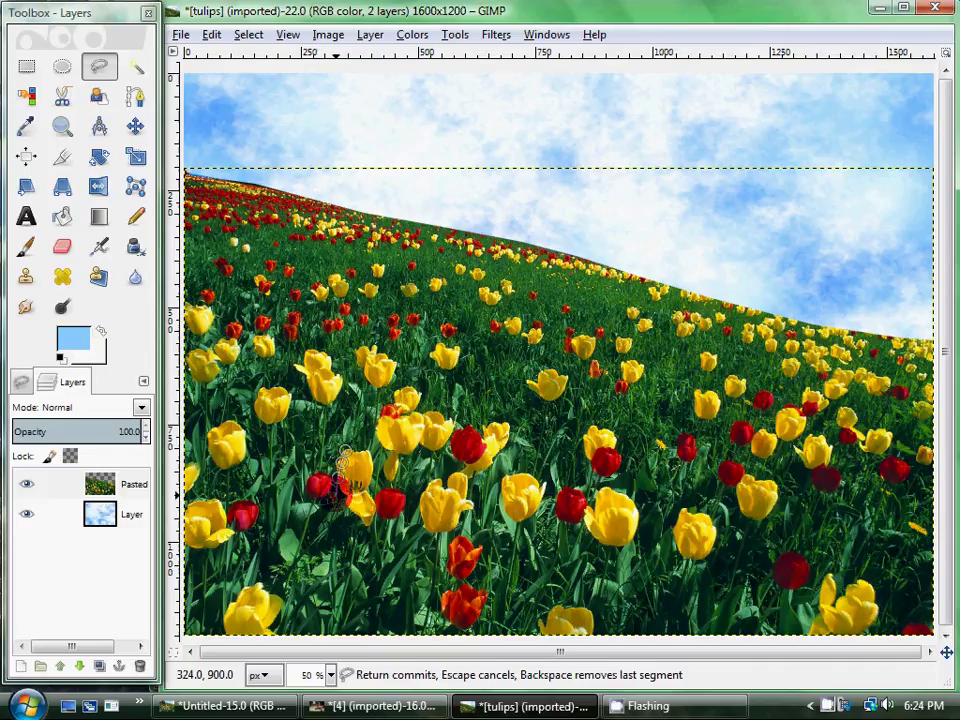
pyautogui.click(341, 606)
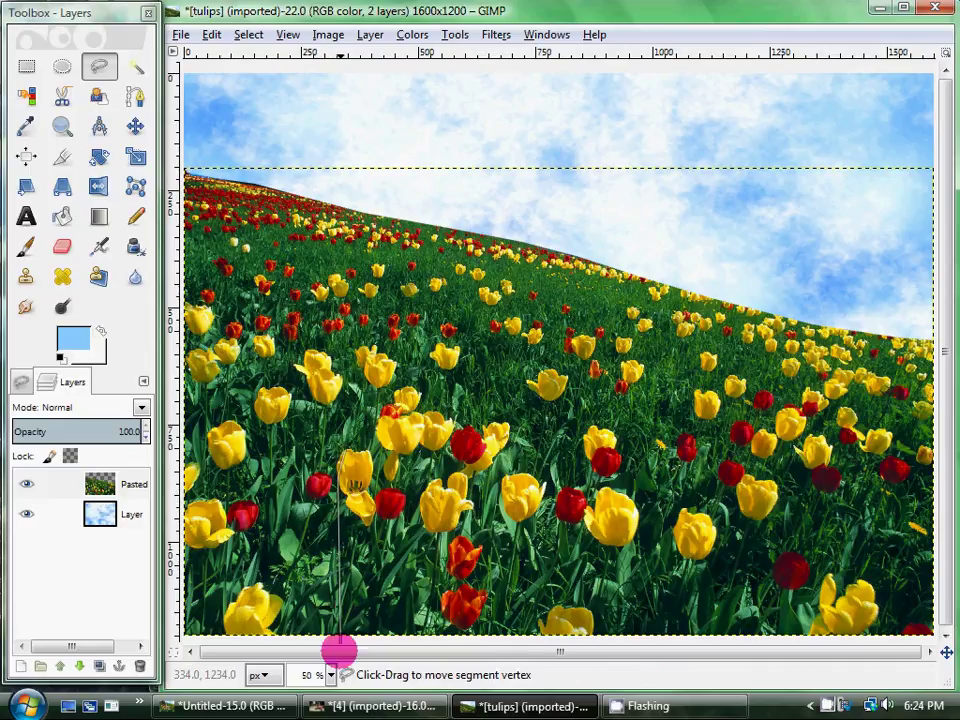
pyautogui.click(662, 648)
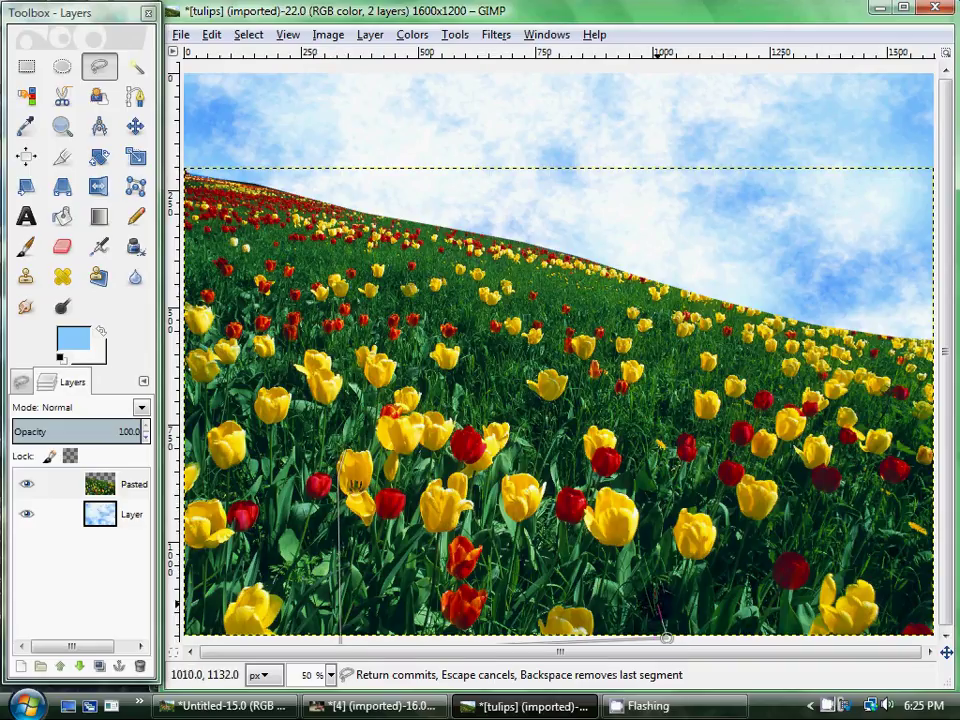
pyautogui.click(657, 585)
pyautogui.click(632, 537)
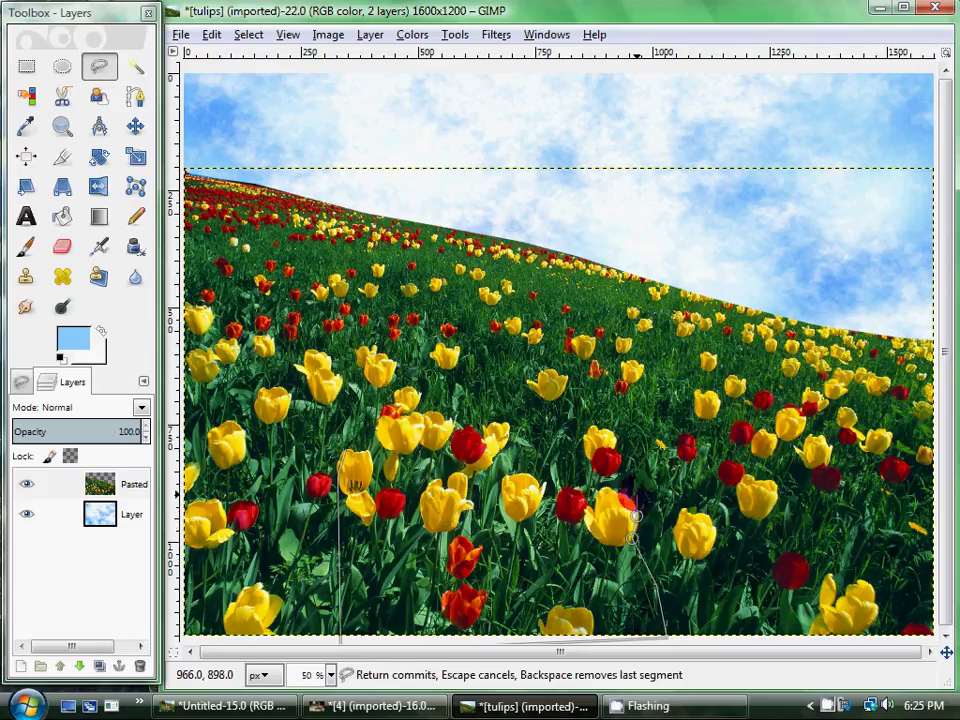
pyautogui.click(636, 494)
pyautogui.click(632, 471)
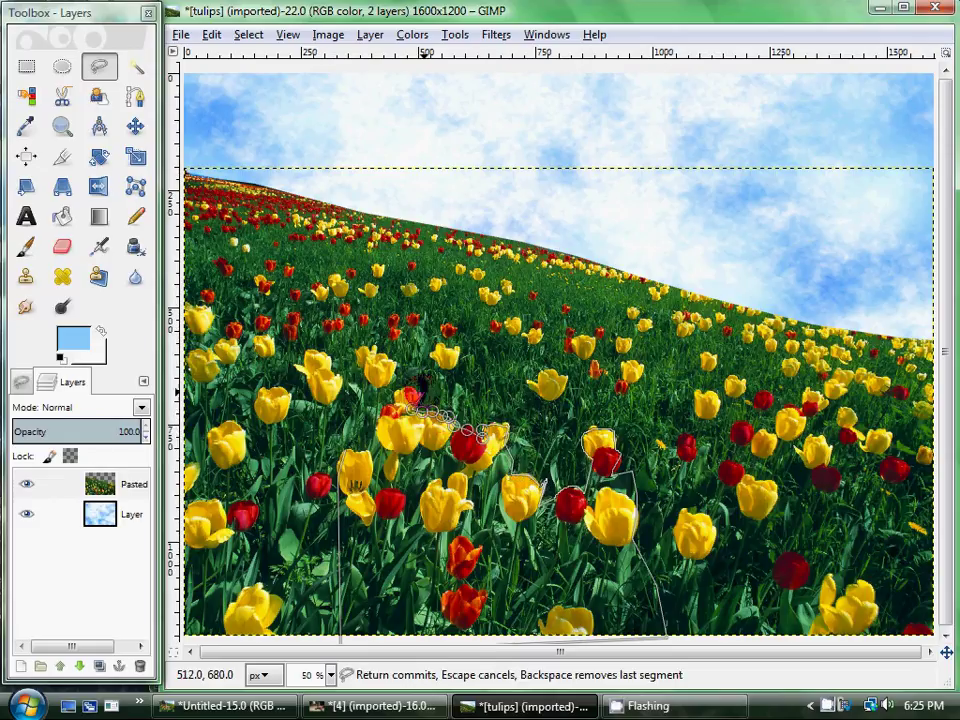
pyautogui.click(396, 384)
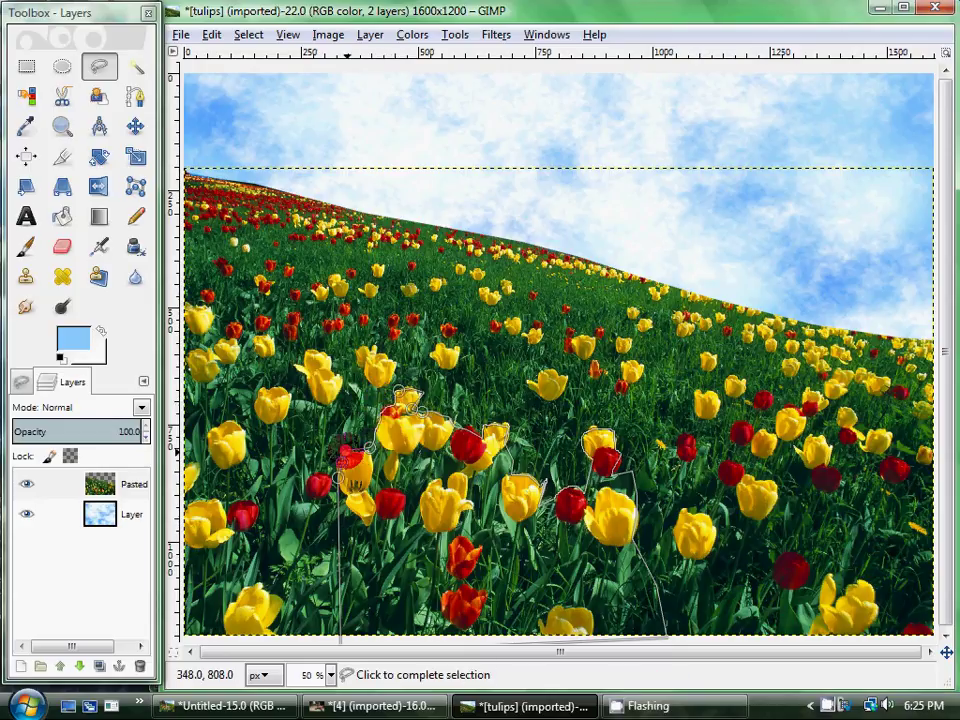
pyautogui.click(352, 499)
# - Copy the selected foreground tulips and paste them back into the image
pyautogui.rightClick(540, 582)
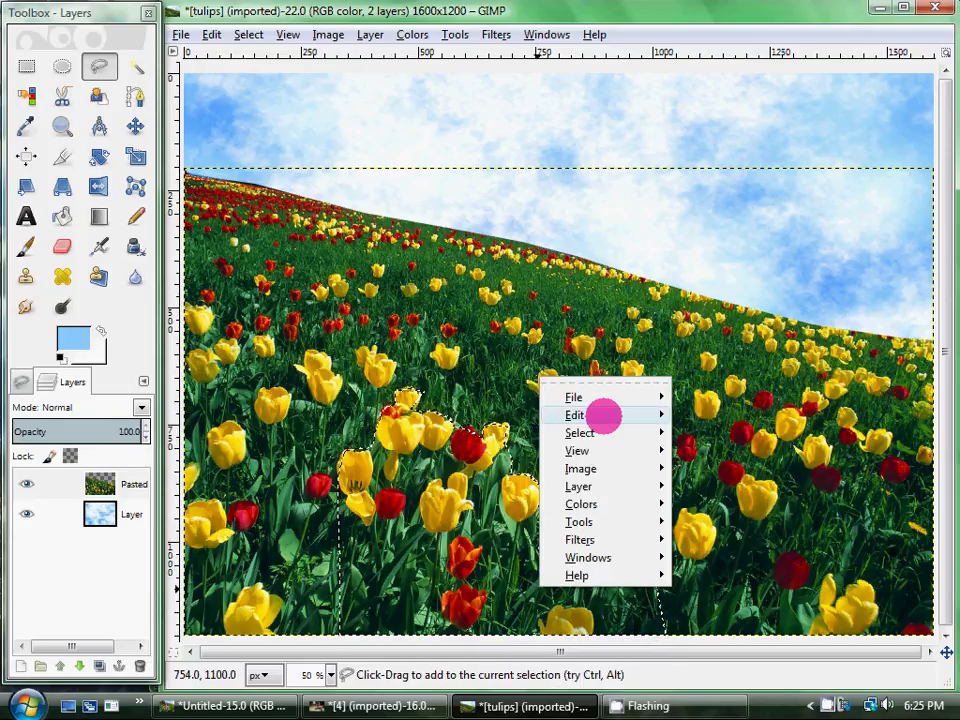
pyautogui.moveTo(604, 418)
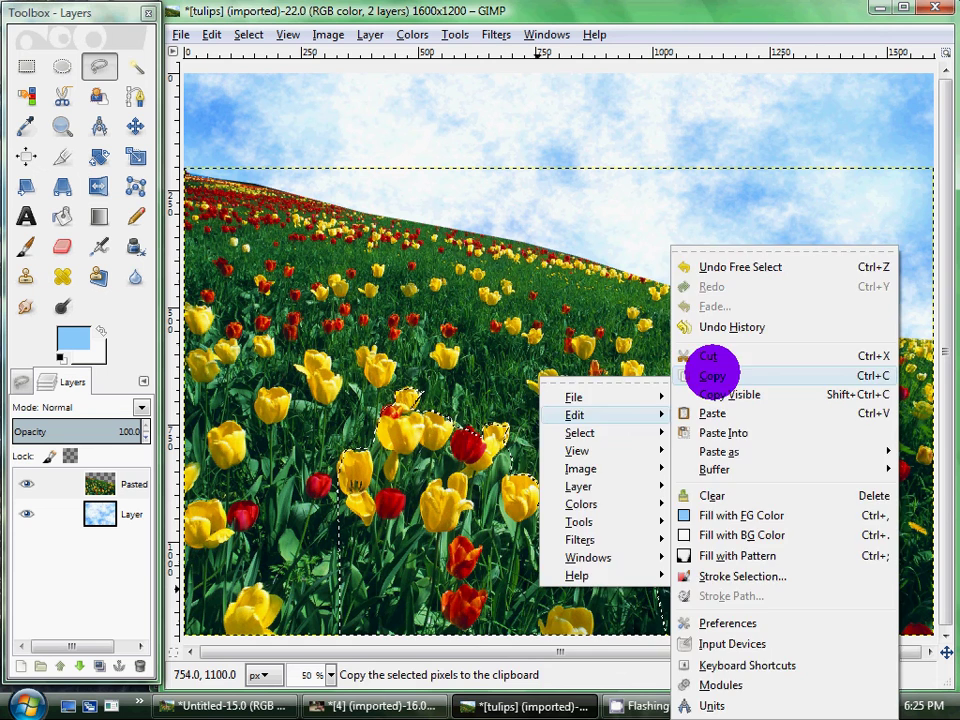
pyautogui.click(712, 377)
pyautogui.rightClick(466, 516)
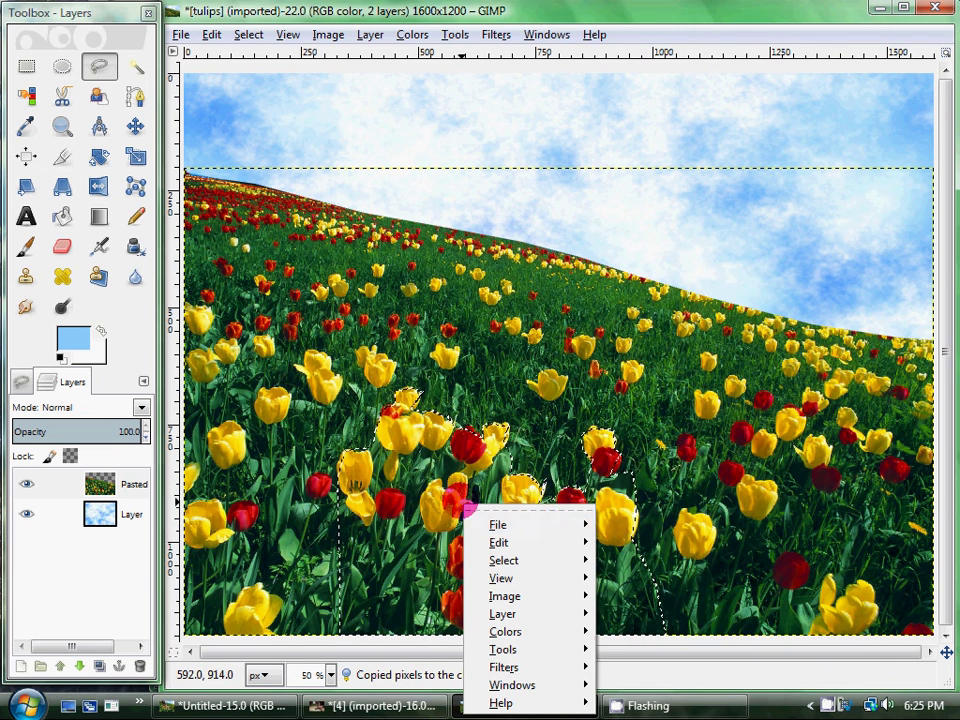
pyautogui.moveTo(551, 566)
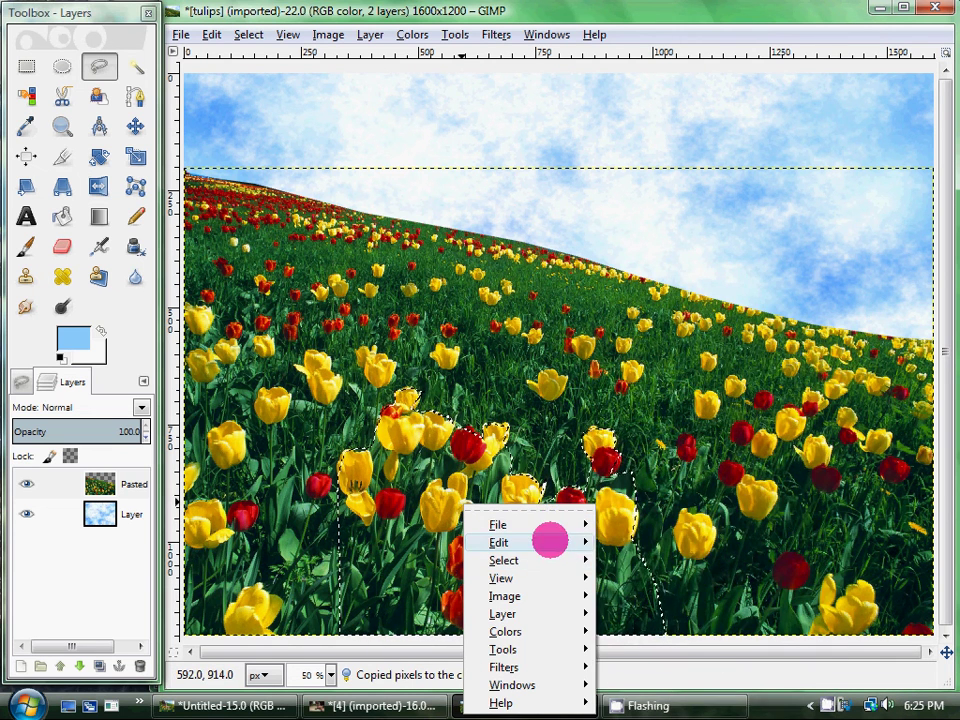
pyautogui.moveTo(550, 542)
pyautogui.click(660, 410)
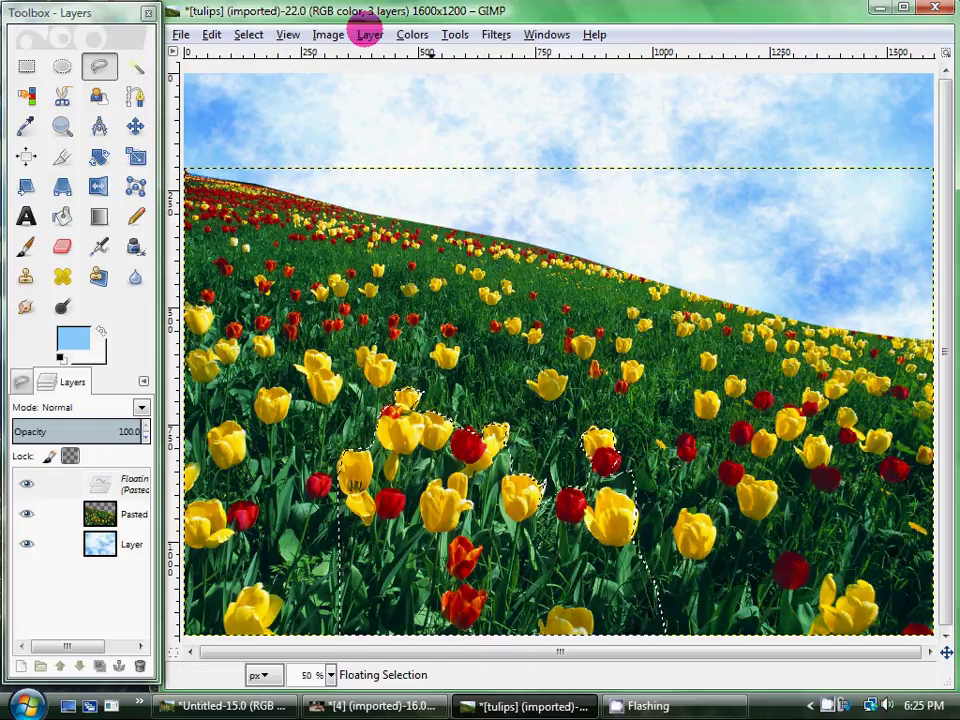
# - Turn the pasted tulips into a new layer, select it, and bring the girl photo forward
pyautogui.click(369, 34)
pyautogui.click(366, 57)
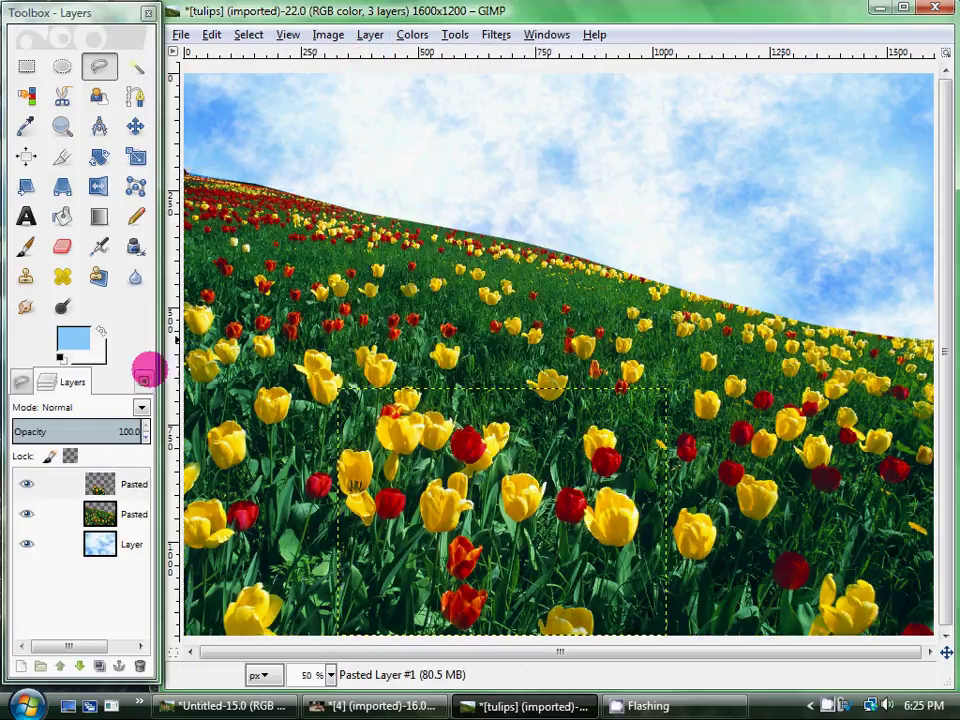
pyautogui.click(107, 485)
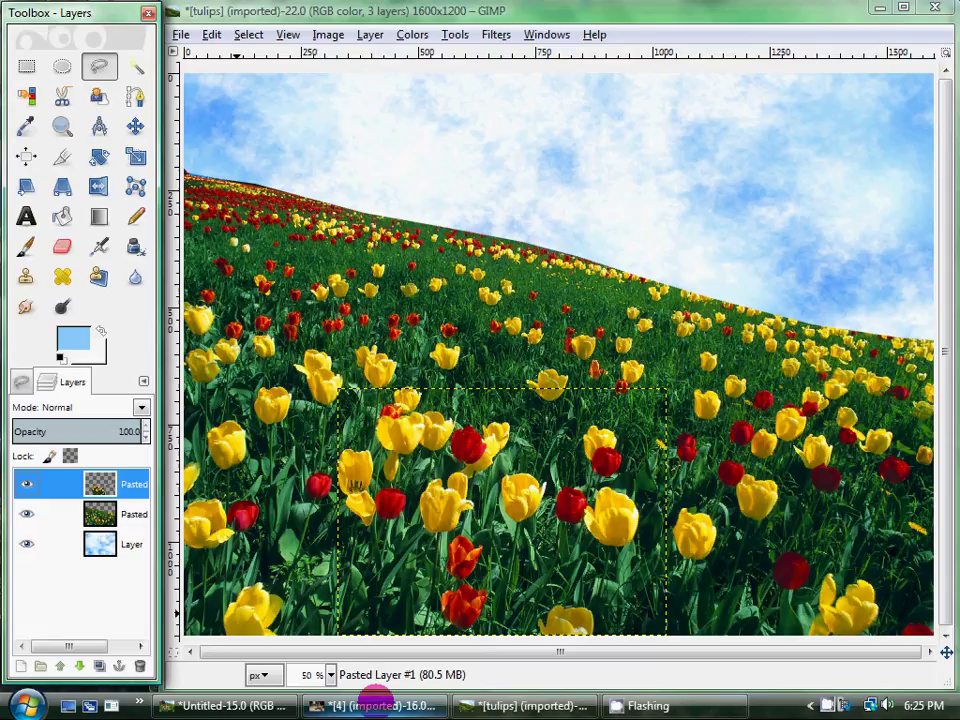
pyautogui.click(373, 703)
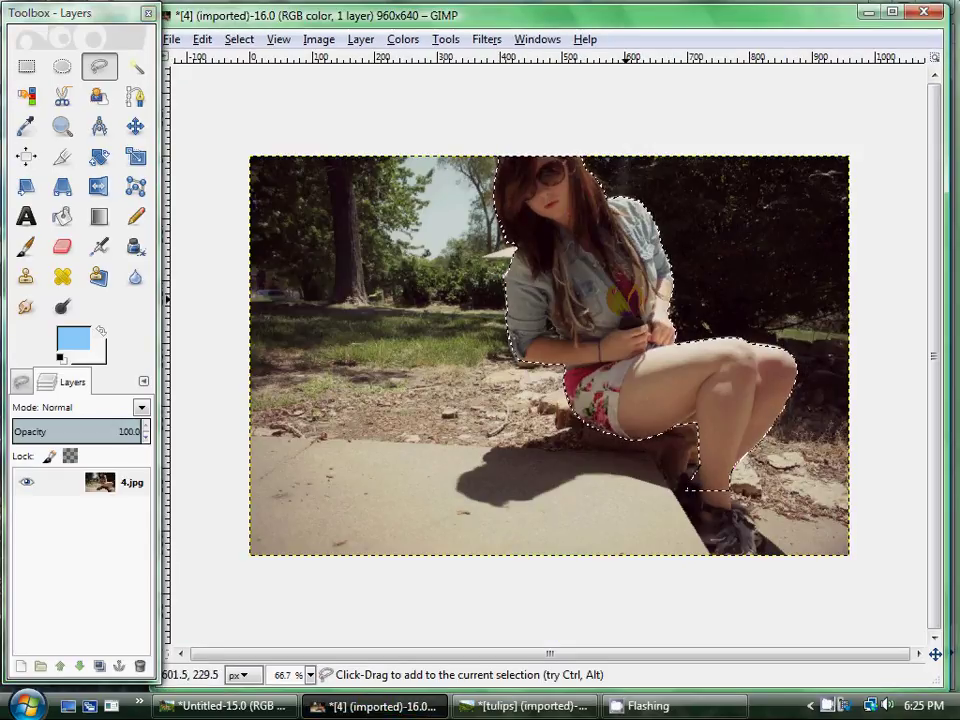
# - Copy the cut-out girl and return to the tulip composite window
pyautogui.rightClick(628, 301)
pyautogui.moveTo(686, 340)
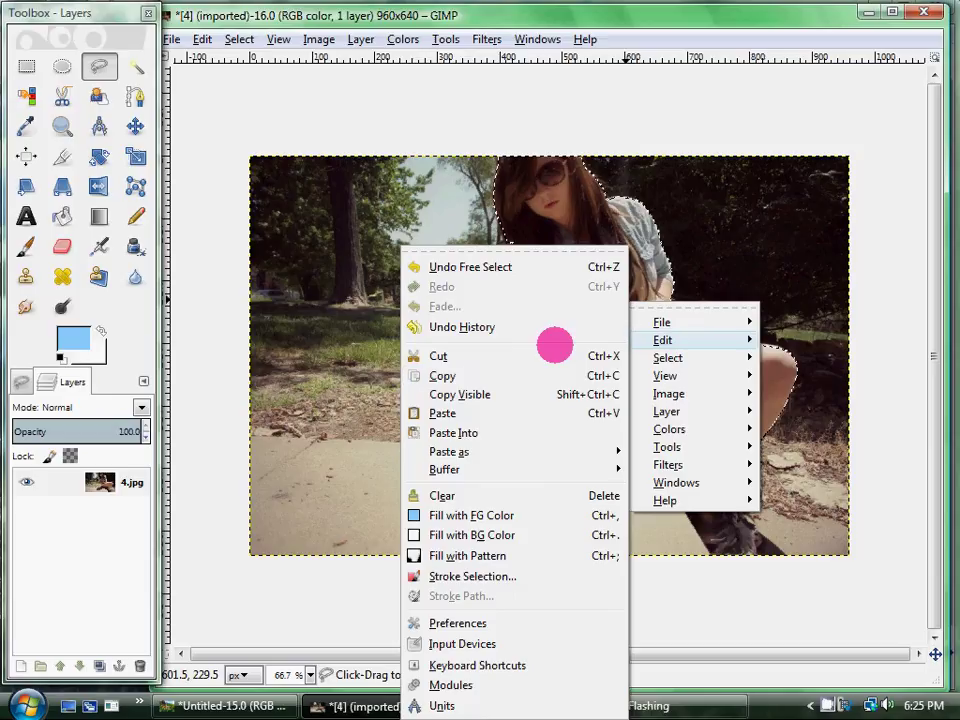
pyautogui.click(507, 369)
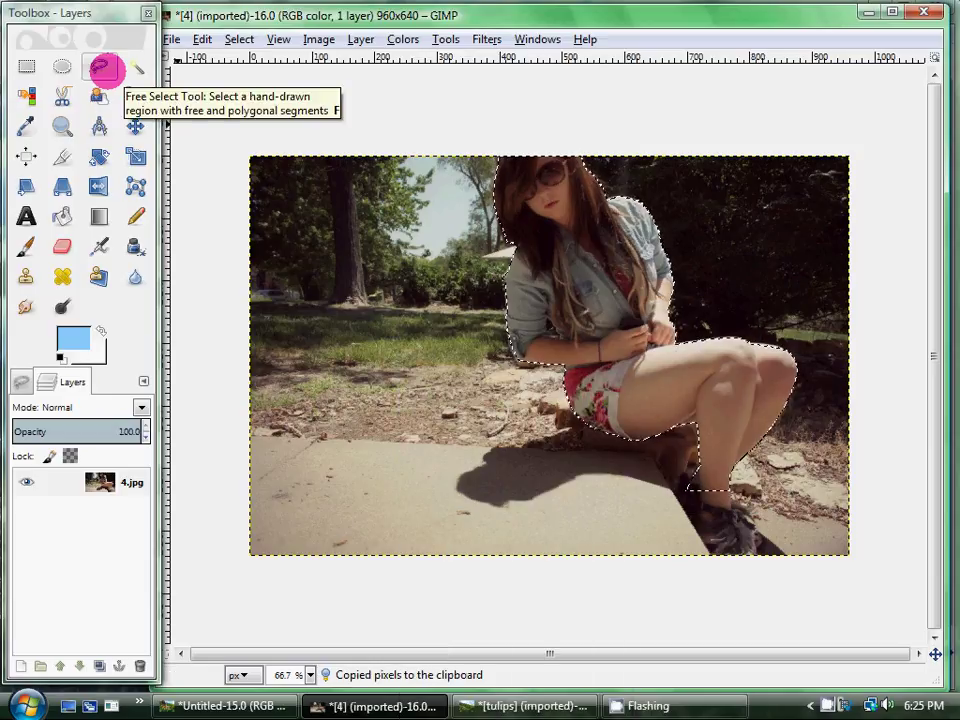
pyautogui.click(535, 706)
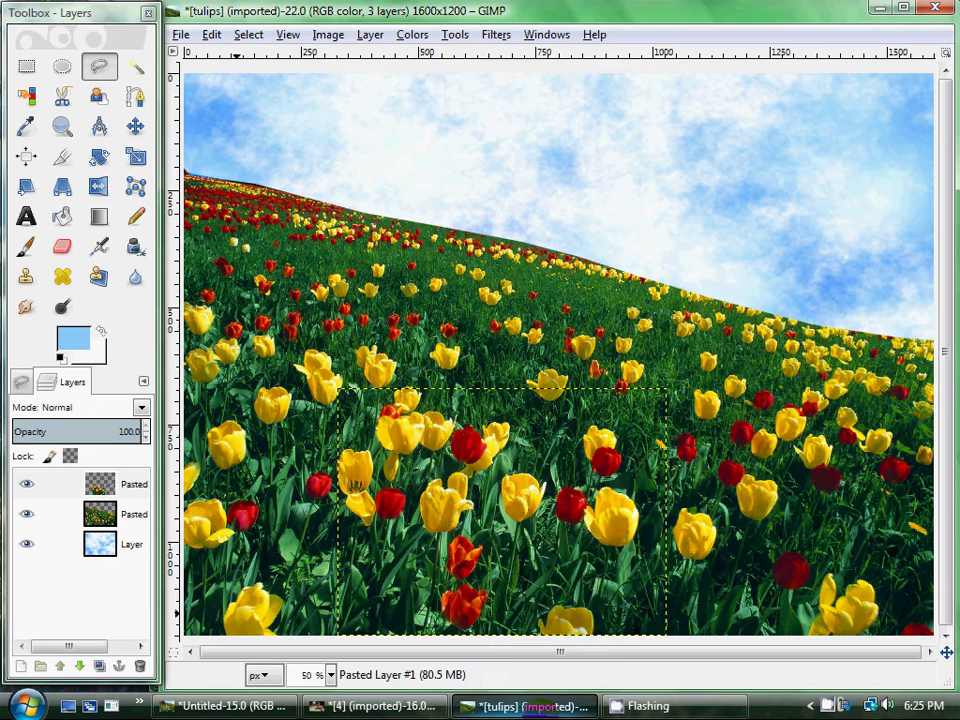
# - With the bottom sky layer active, paste the girl and put her on a new layer
pyautogui.rightClick(484, 441)
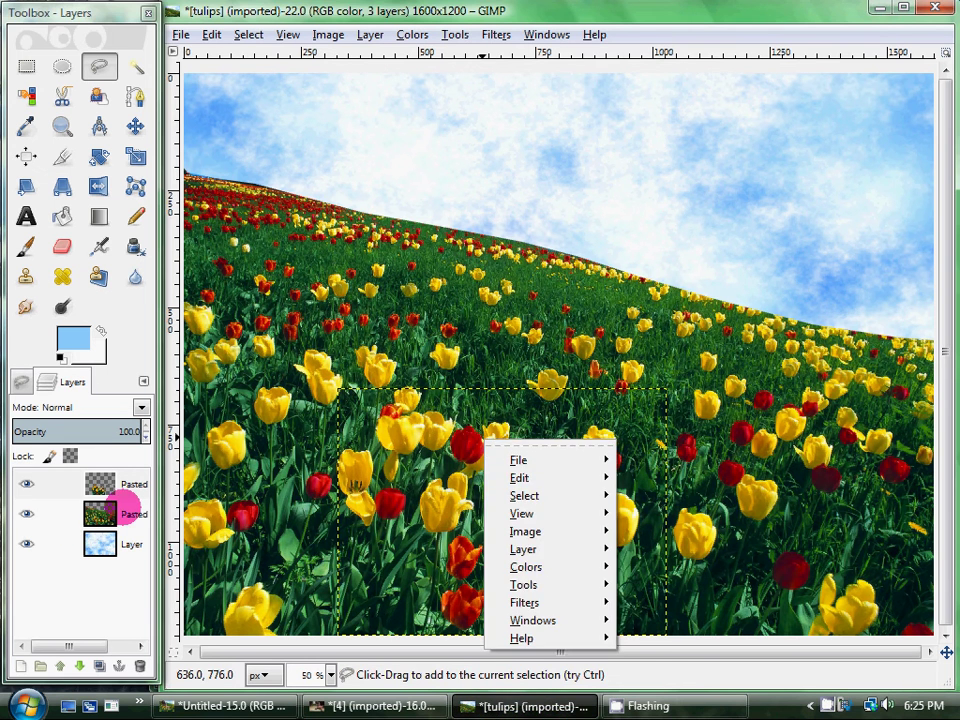
pyautogui.click(120, 503)
pyautogui.click(116, 543)
pyautogui.rightClick(497, 446)
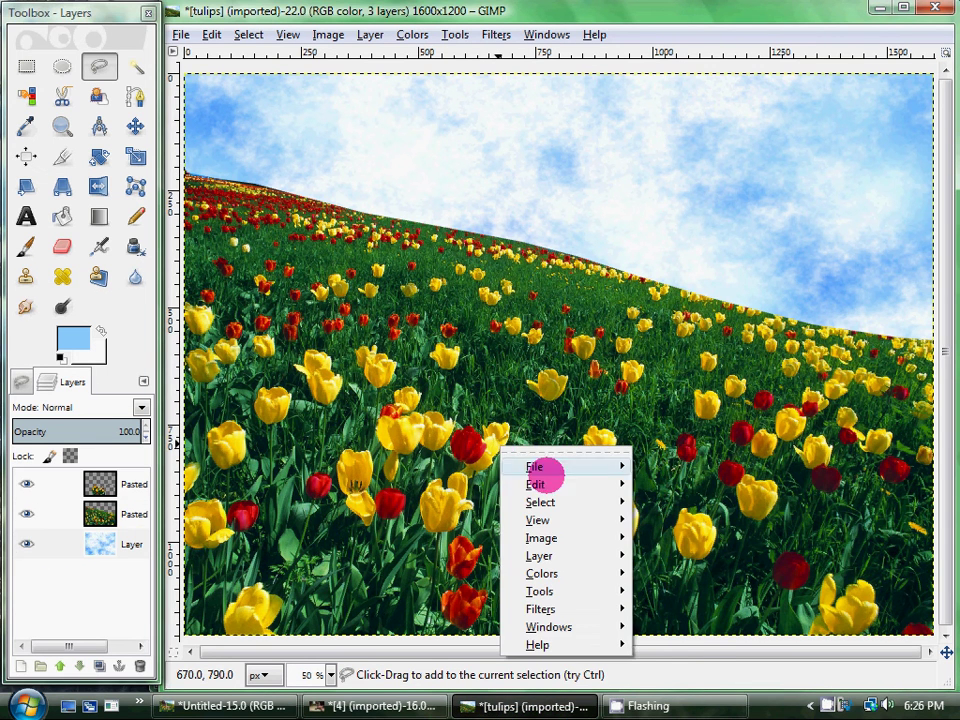
pyautogui.moveTo(546, 482)
pyautogui.click(700, 414)
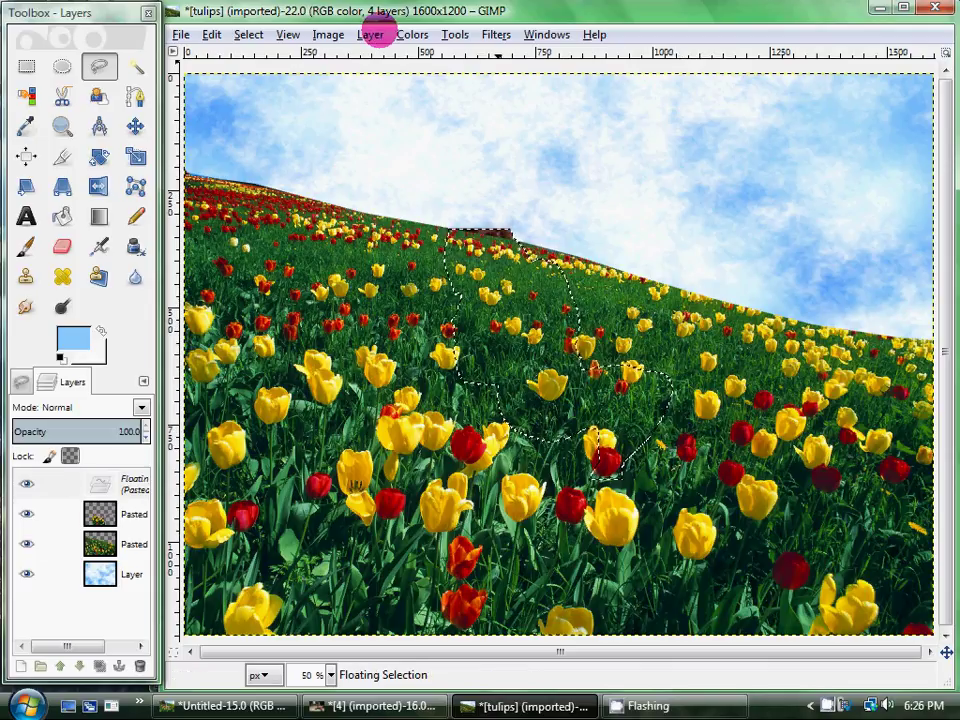
pyautogui.click(370, 34)
pyautogui.click(381, 117)
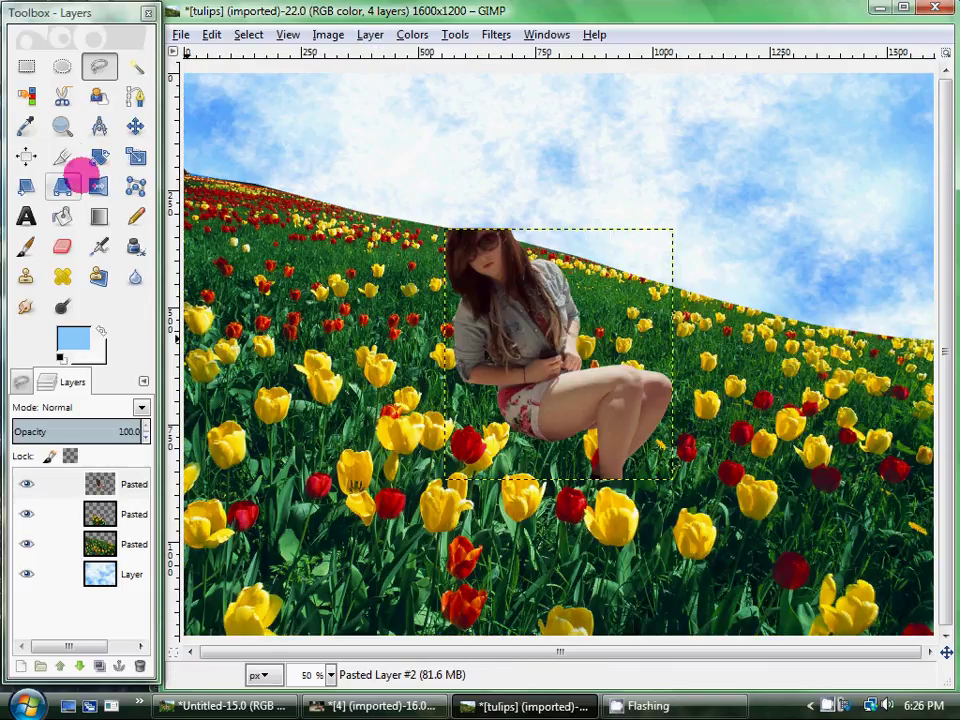
# - Scale the girl's layer up to 758 × 836 px
pyautogui.click(136, 156)
pyautogui.moveTo(483, 262); pyautogui.dragTo(655, 484)
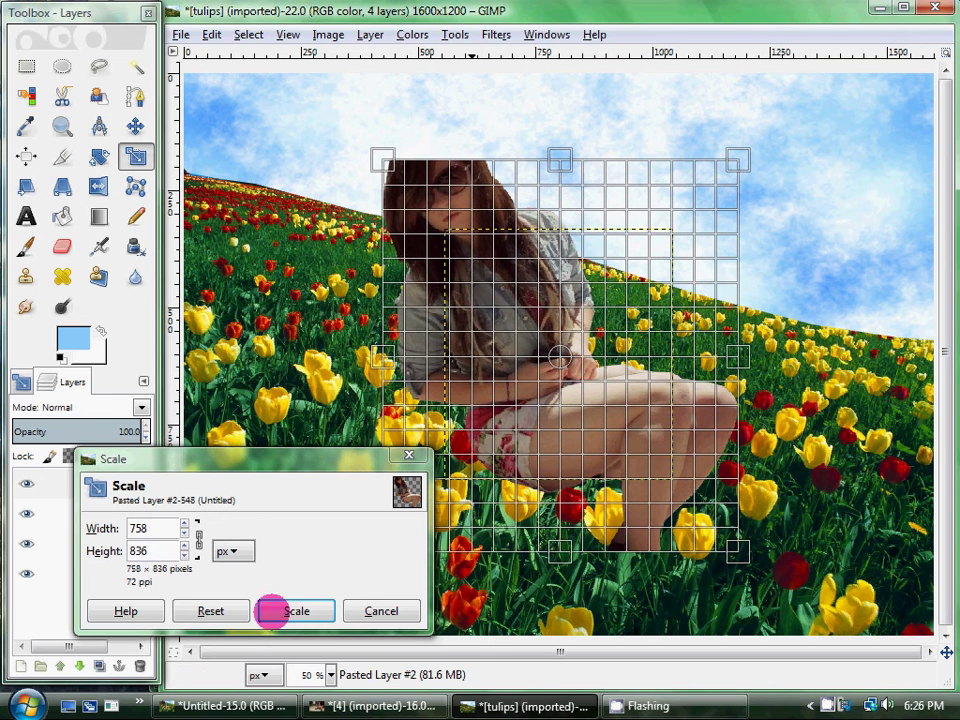
pyautogui.click(336, 608)
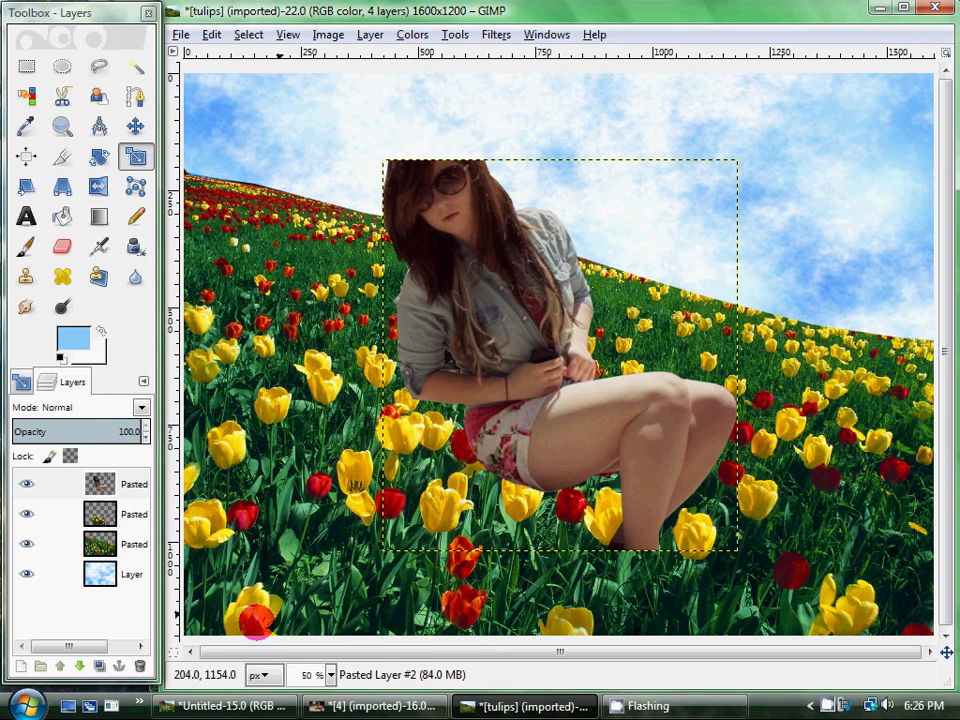
# - Lower the girl's layer beneath the foreground tulips and shift her slightly left and down
pyautogui.click(79, 666)
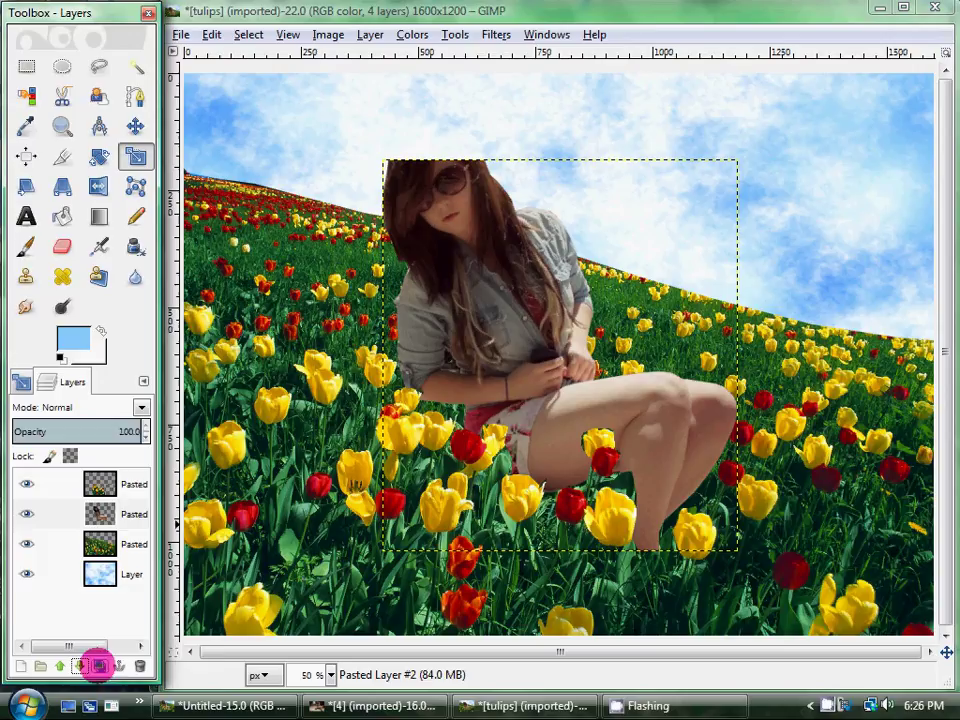
pyautogui.click(135, 126)
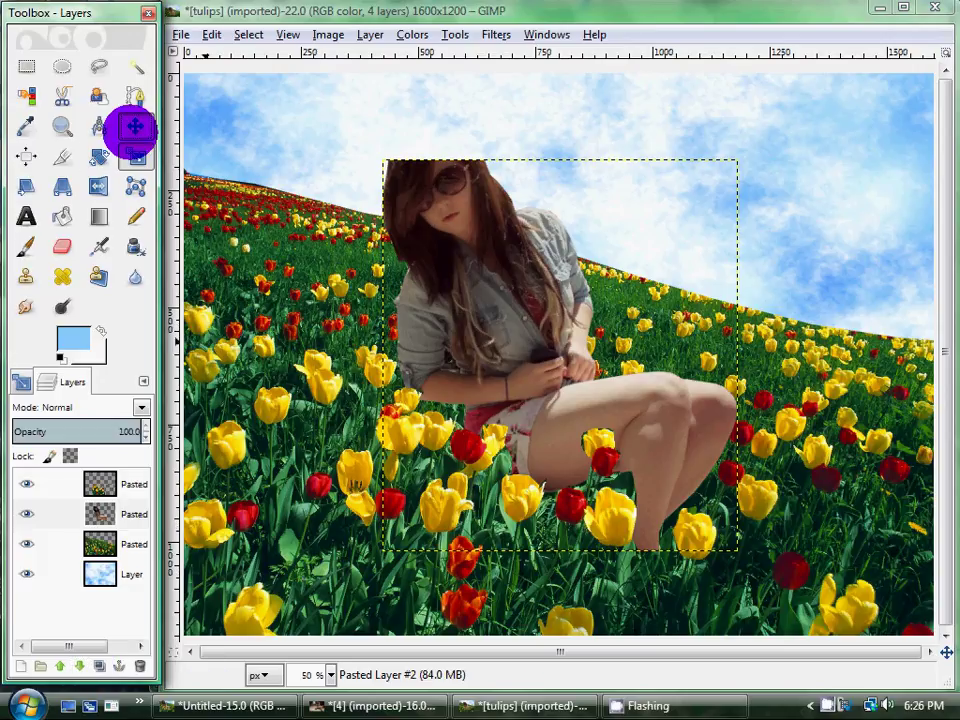
pyautogui.moveTo(559, 355); pyautogui.dragTo(540, 377)
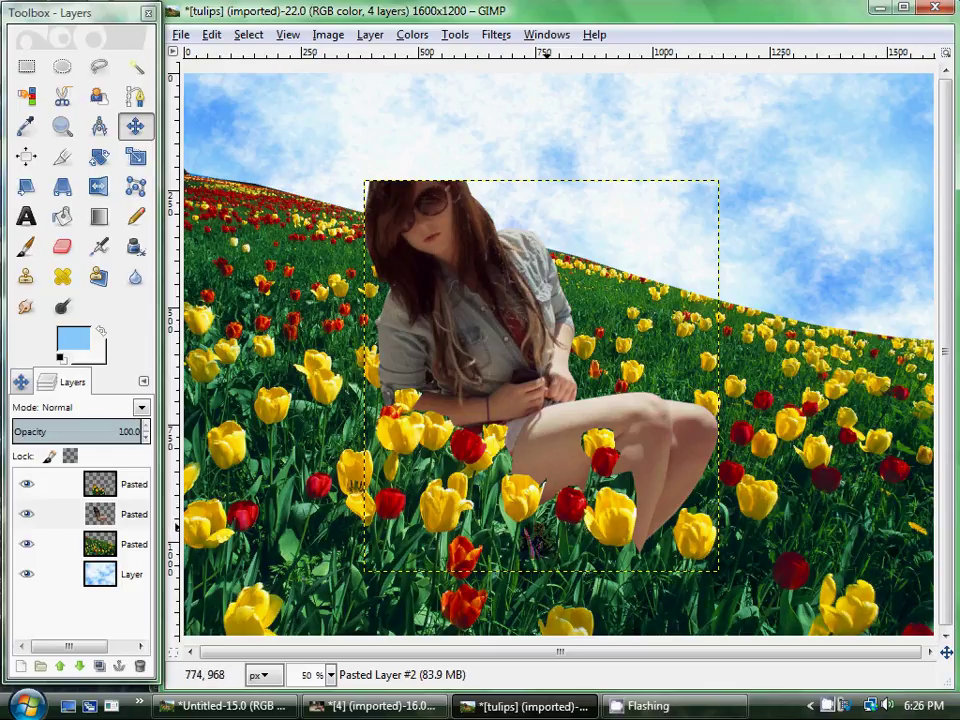
pyautogui.click(105, 487)
# - Select the girl's outline from her layer's transparency and shrink it by 5 px
pyautogui.click(98, 514)
pyautogui.rightClick(98, 514)
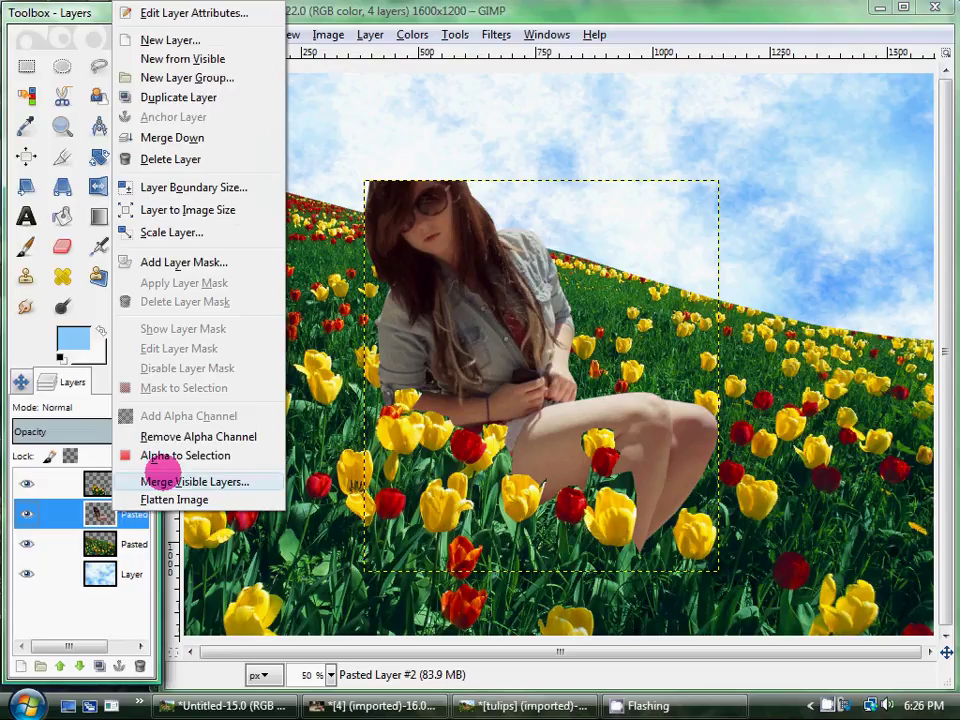
pyautogui.click(163, 462)
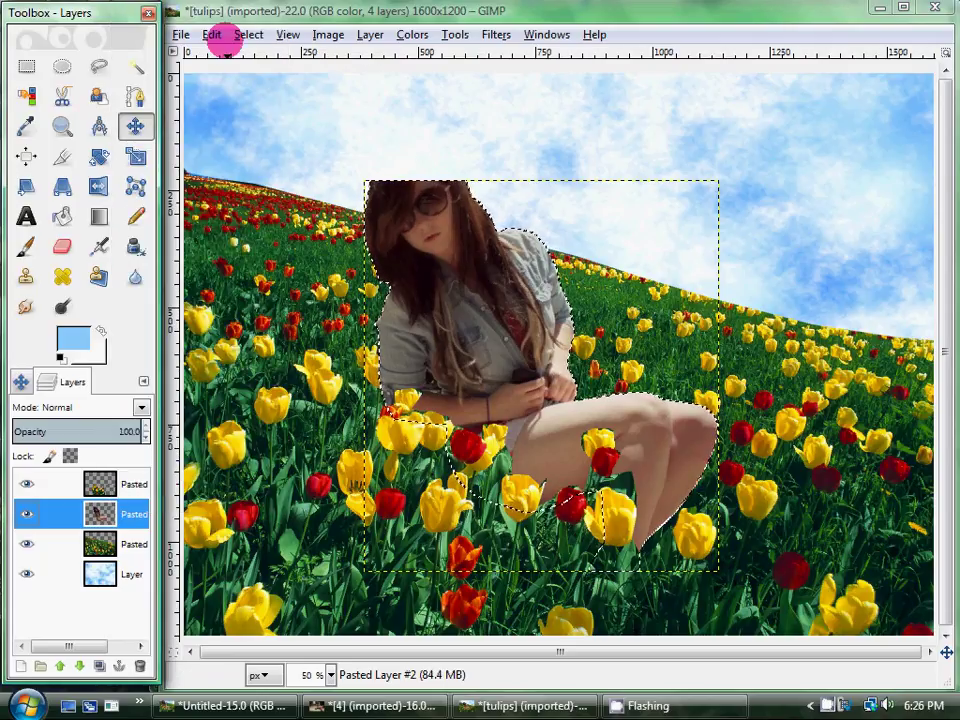
pyautogui.click(213, 35)
pyautogui.moveTo(248, 35)
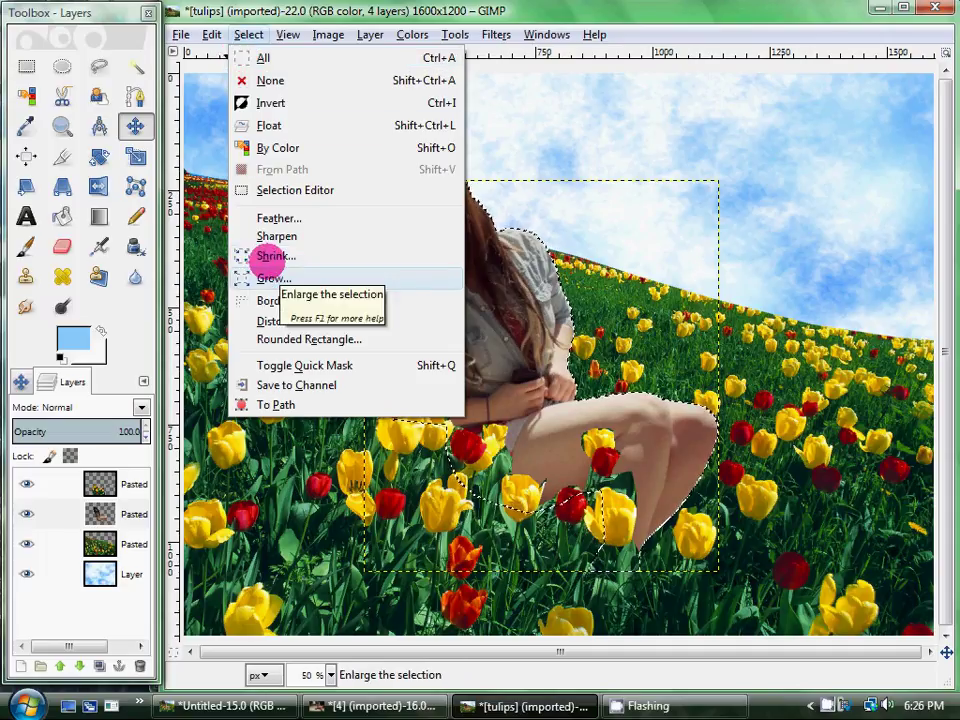
pyautogui.click(270, 256)
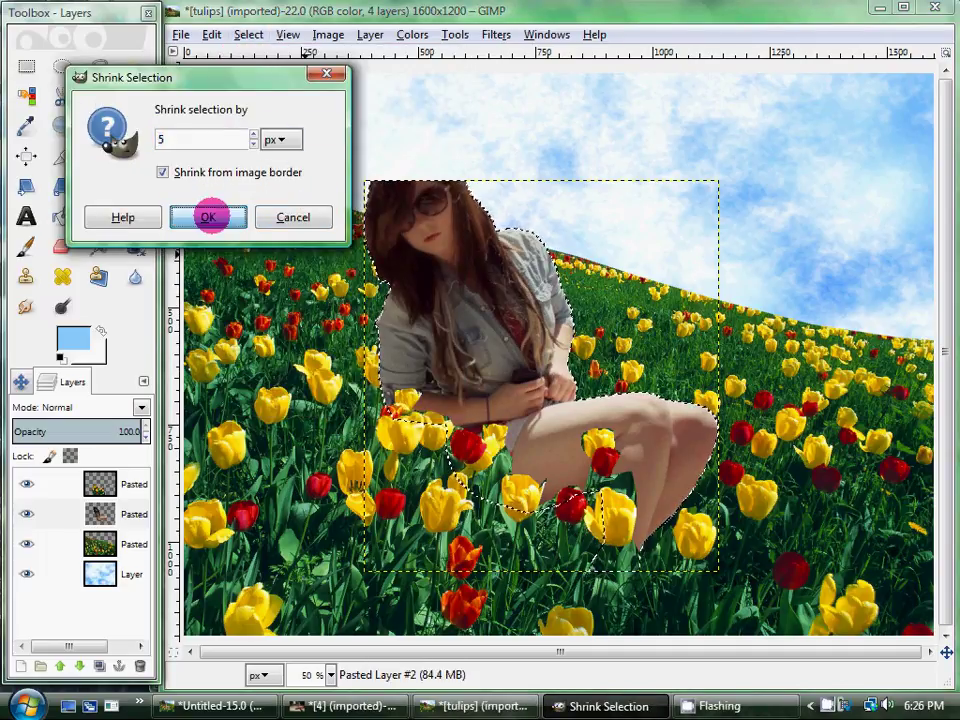
pyautogui.click(207, 217)
# - Invert the selection and reapply the Gaussian Blur to everything around the girl
pyautogui.rightClick(454, 380)
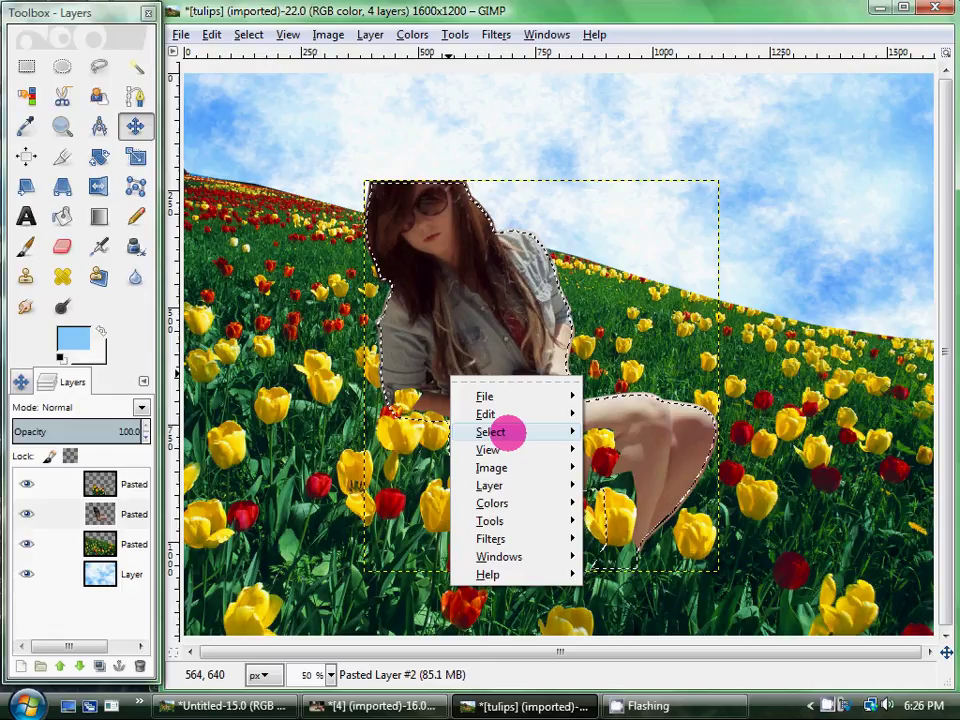
pyautogui.moveTo(542, 431)
pyautogui.click(660, 406)
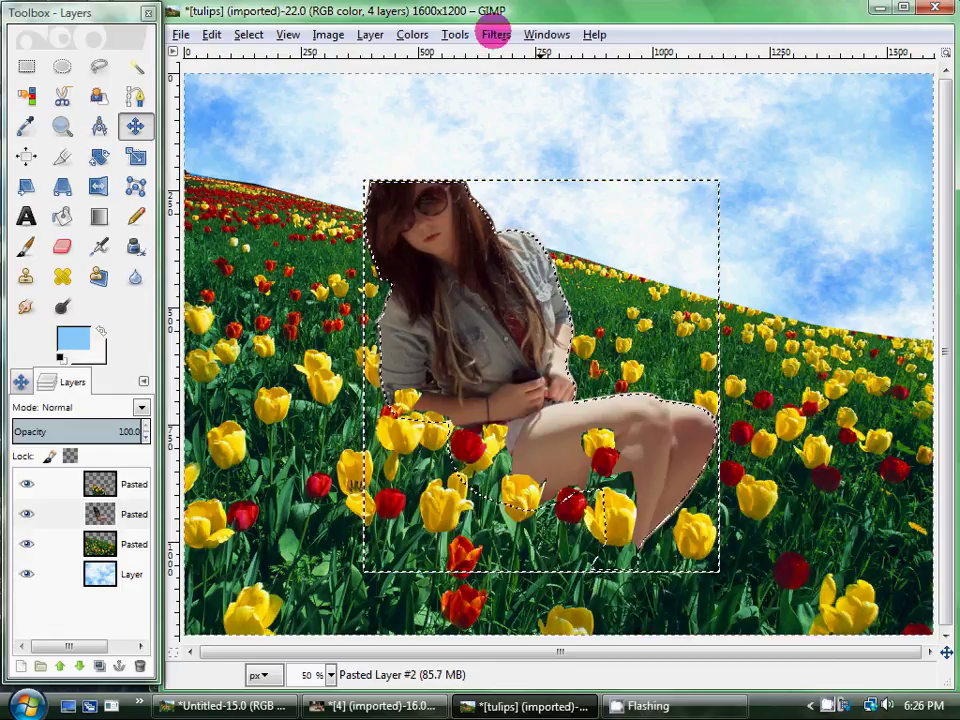
pyautogui.click(495, 34)
pyautogui.click(505, 57)
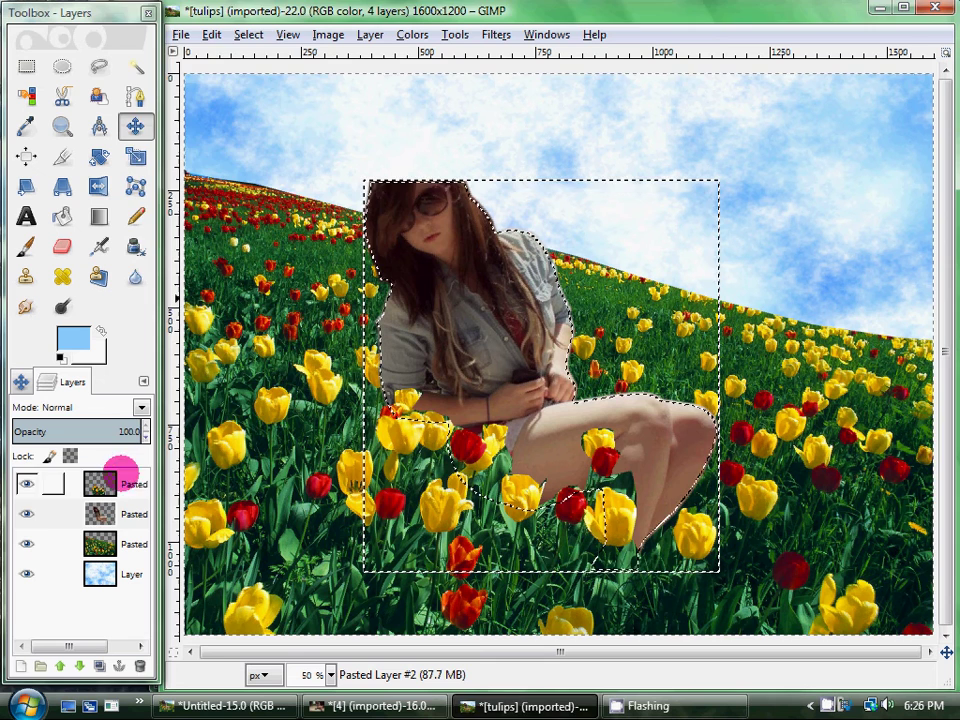
# - Select the foreground tulip layer's opaque area and shrink the selection by 5 px
pyautogui.click(124, 486)
pyautogui.rightClick(124, 486)
pyautogui.click(182, 454)
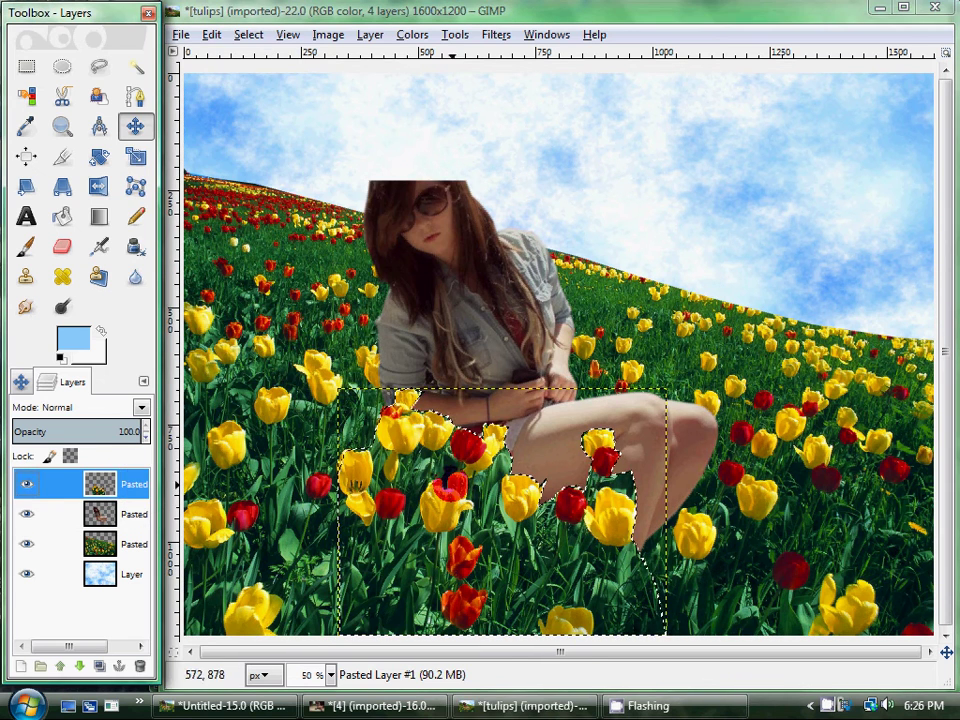
pyautogui.click(248, 34)
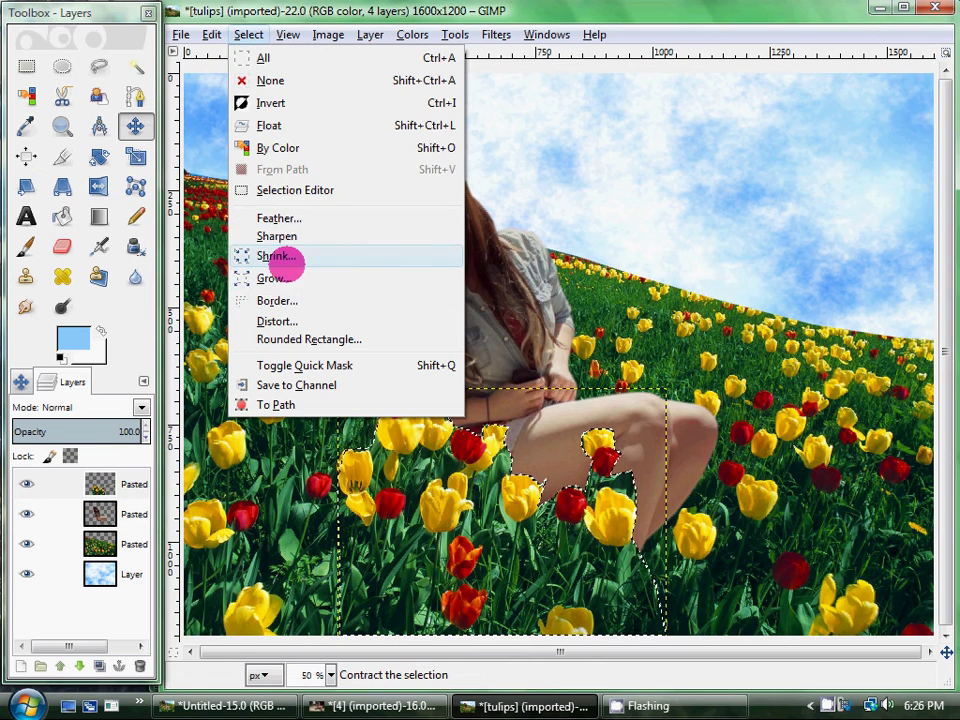
pyautogui.click(291, 259)
pyautogui.click(229, 238)
# - Invert the selection, repeat the Gaussian Blur on the tulip edges, then clear the selection
pyautogui.rightClick(470, 320)
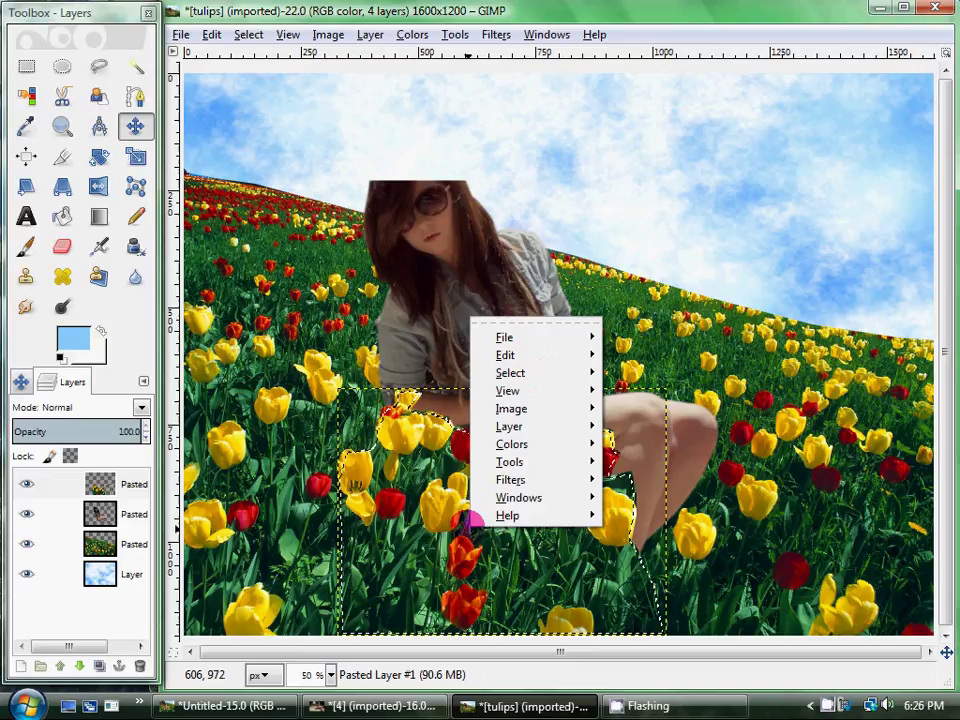
pyautogui.moveTo(525, 375)
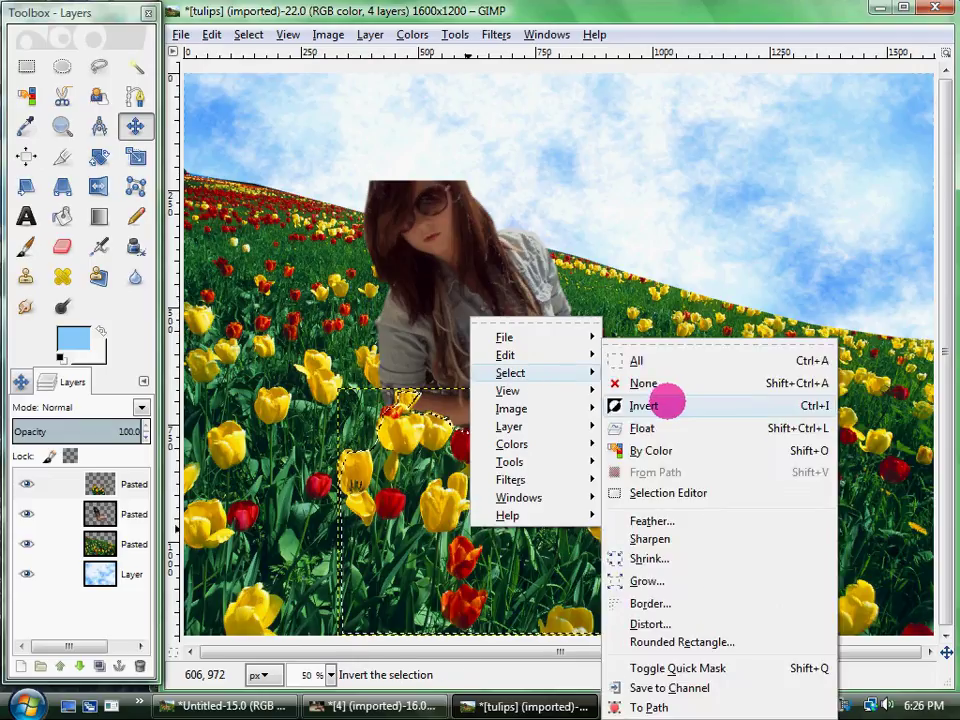
pyautogui.click(668, 402)
pyautogui.click(496, 34)
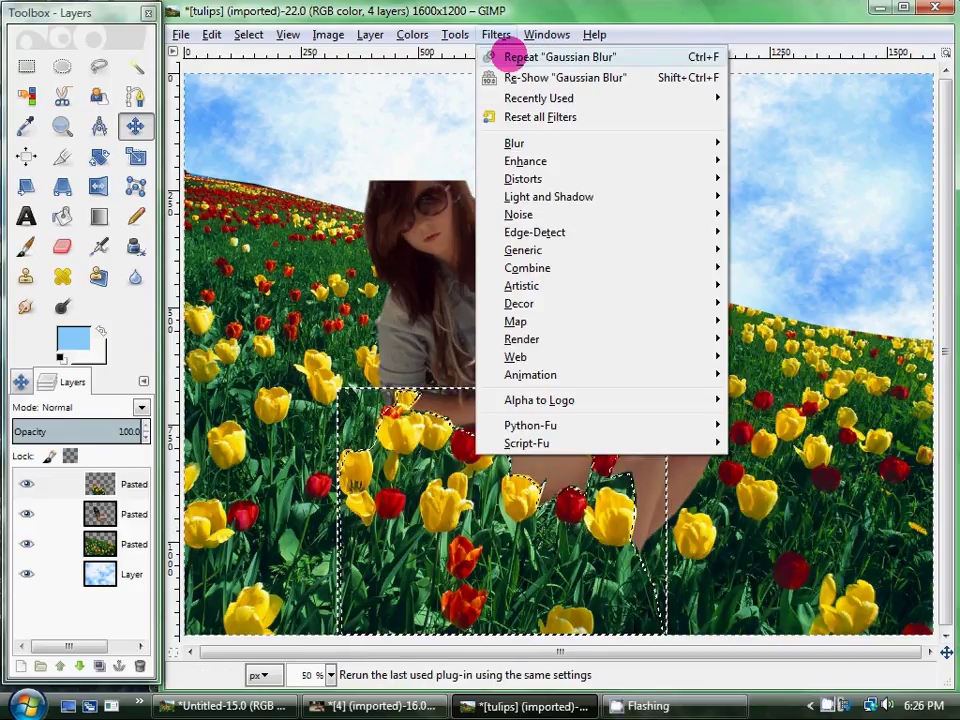
pyautogui.click(509, 57)
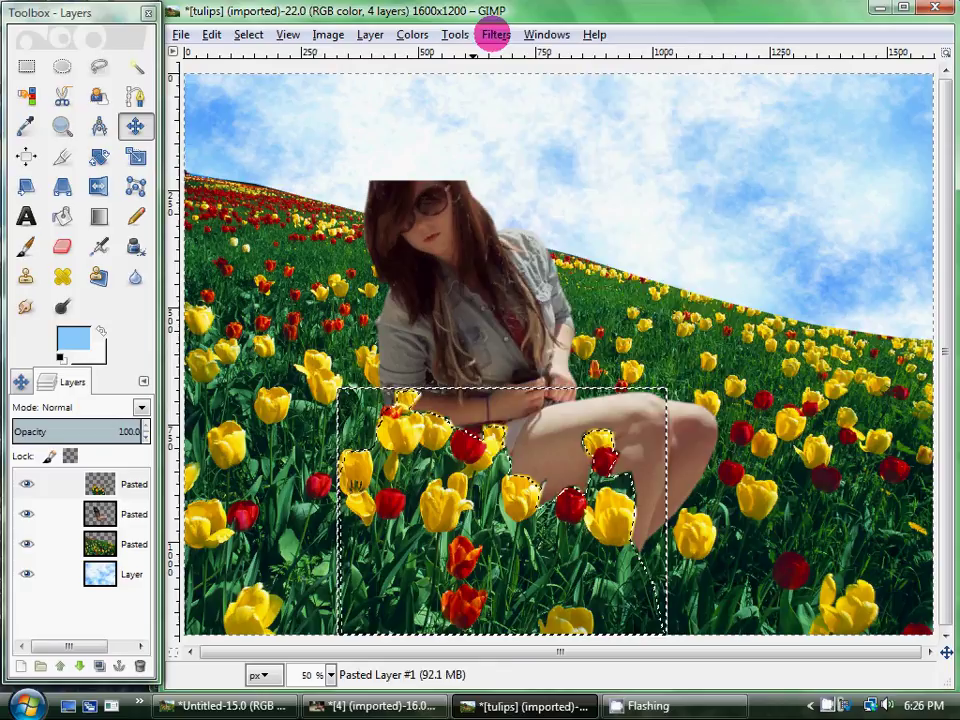
pyautogui.click(496, 34)
pyautogui.click(496, 34)
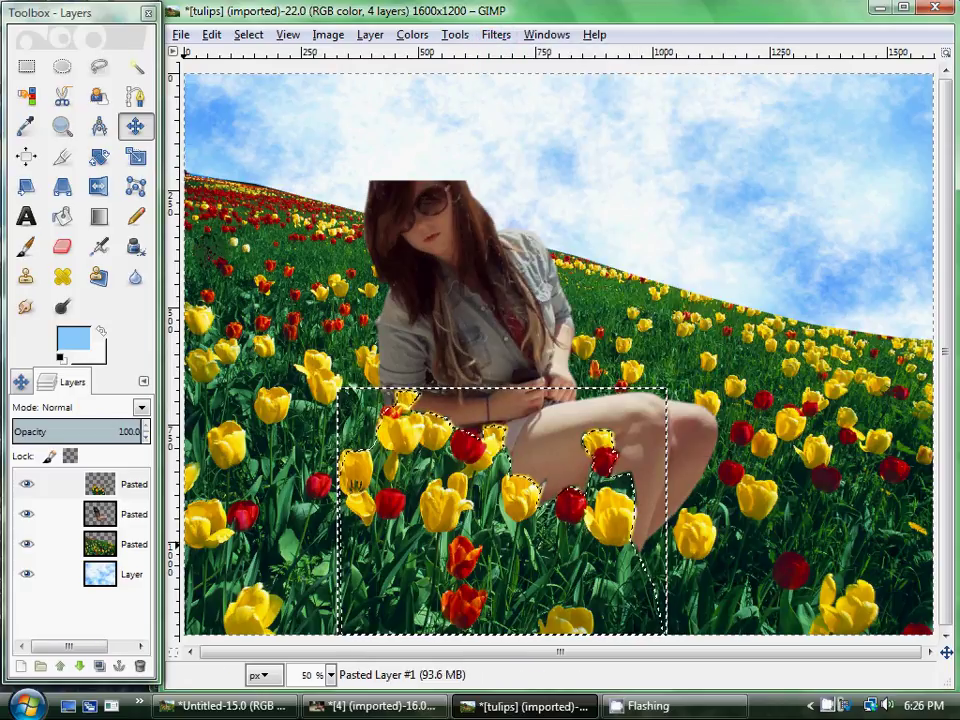
pyautogui.click(248, 34)
pyautogui.click(262, 80)
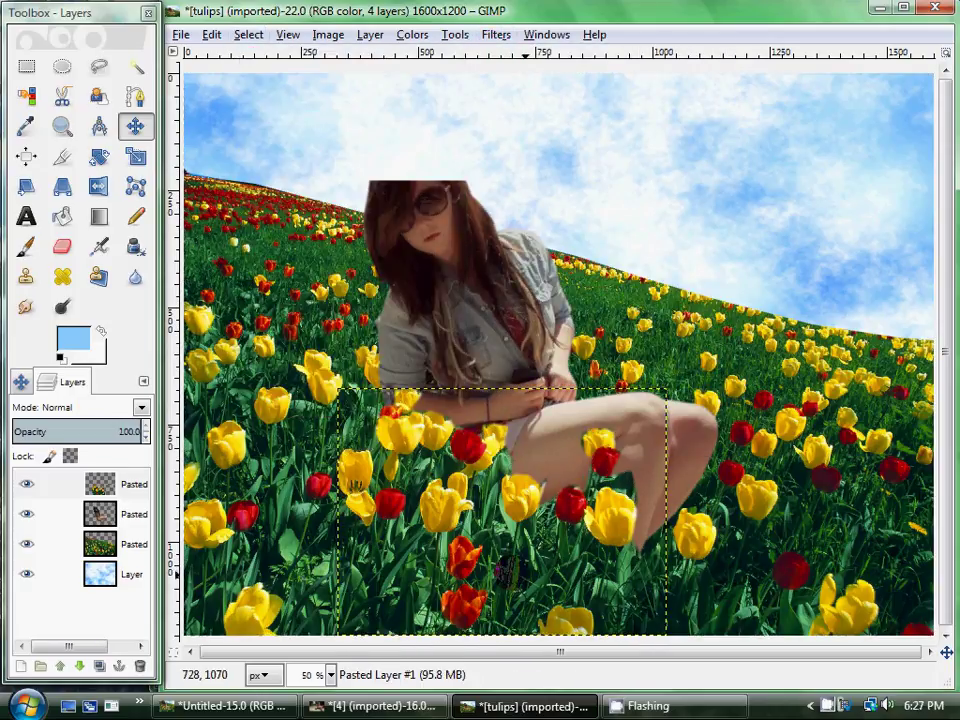
# - Clone red tulips over the yellow ones near the girl's legs
pyautogui.click(440, 425)
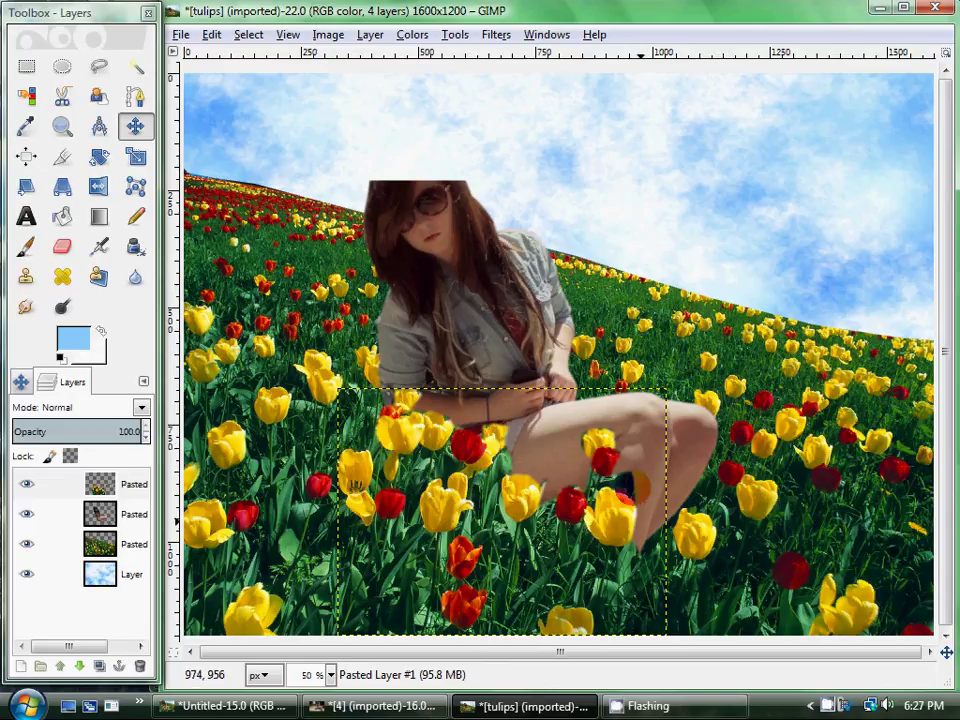
pyautogui.click(517, 500)
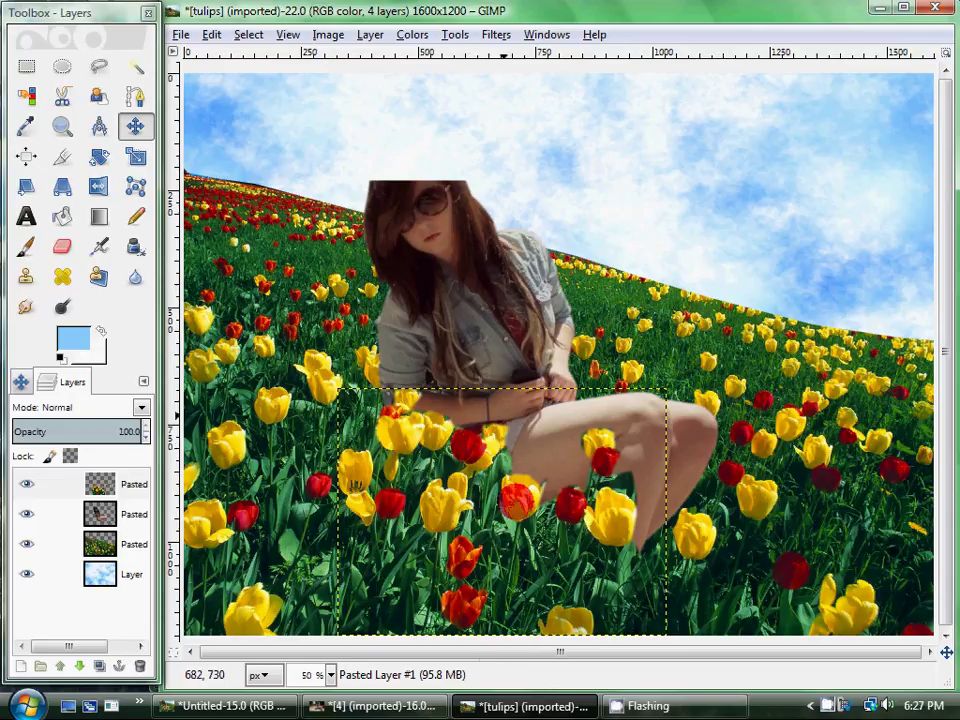
pyautogui.click(140, 512)
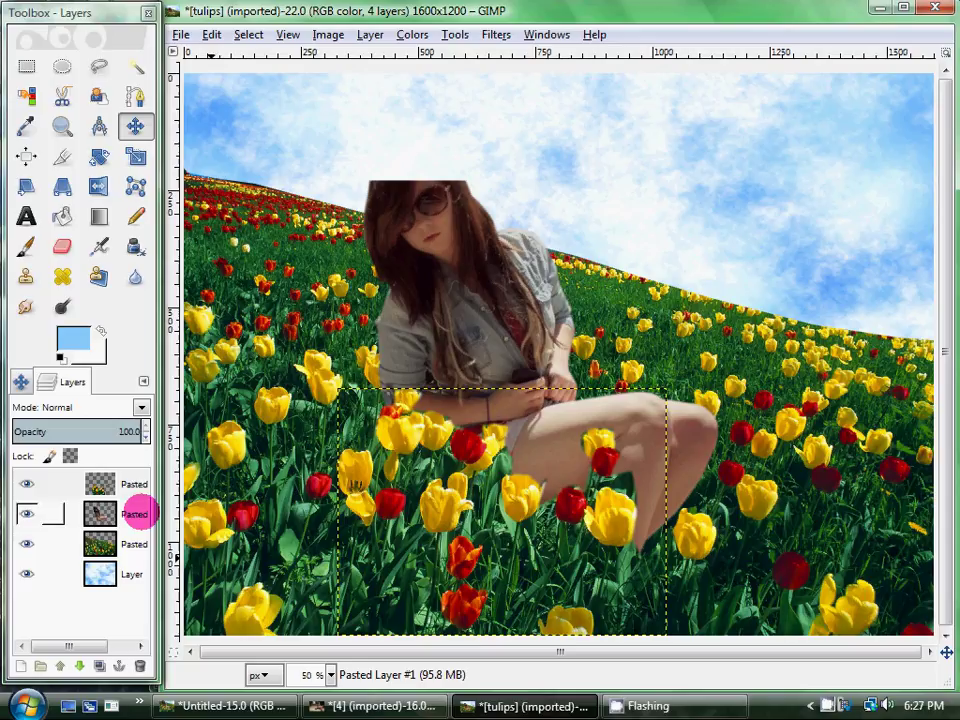
pyautogui.click(134, 510)
# - Move the girl's layer slightly up and to the left
pyautogui.click(424, 296)
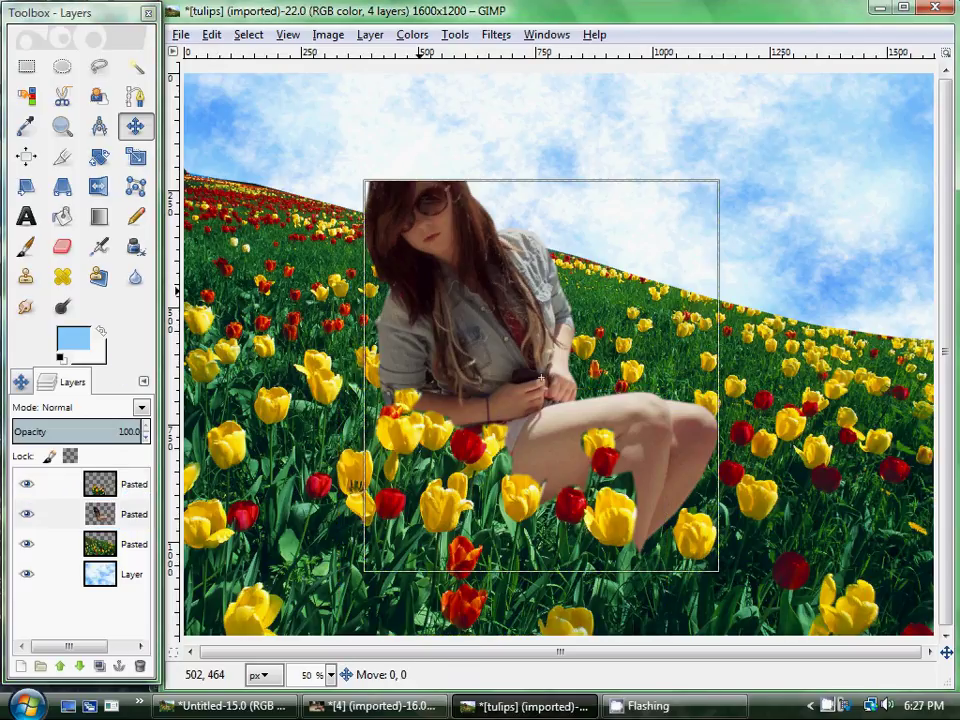
pyautogui.moveTo(424, 296); pyautogui.dragTo(405, 287)
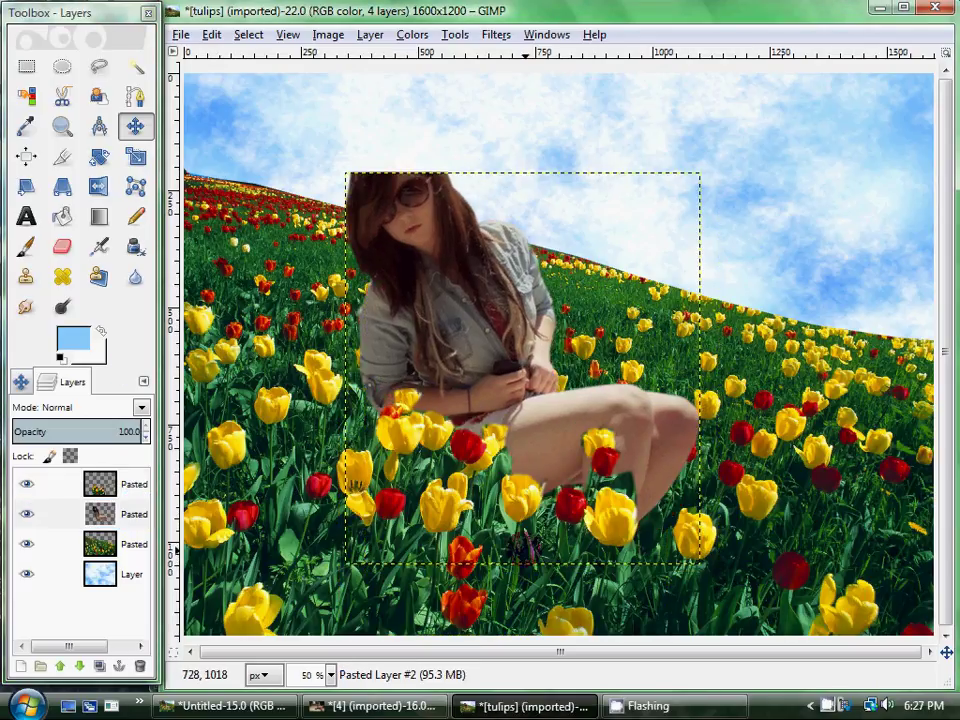
pyautogui.click(103, 513)
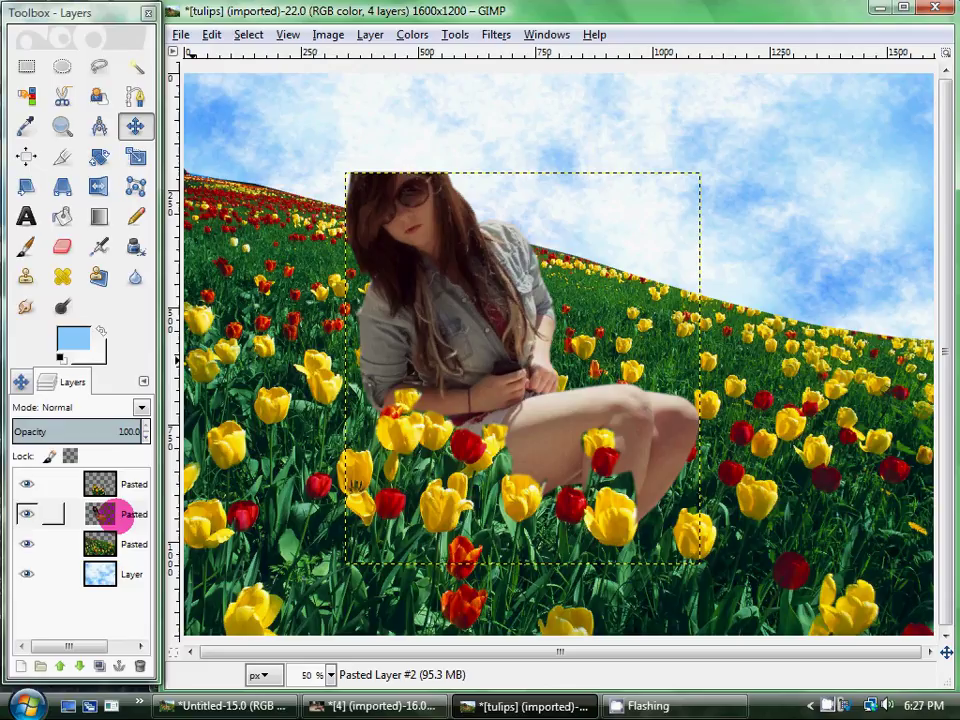
pyautogui.click(132, 514)
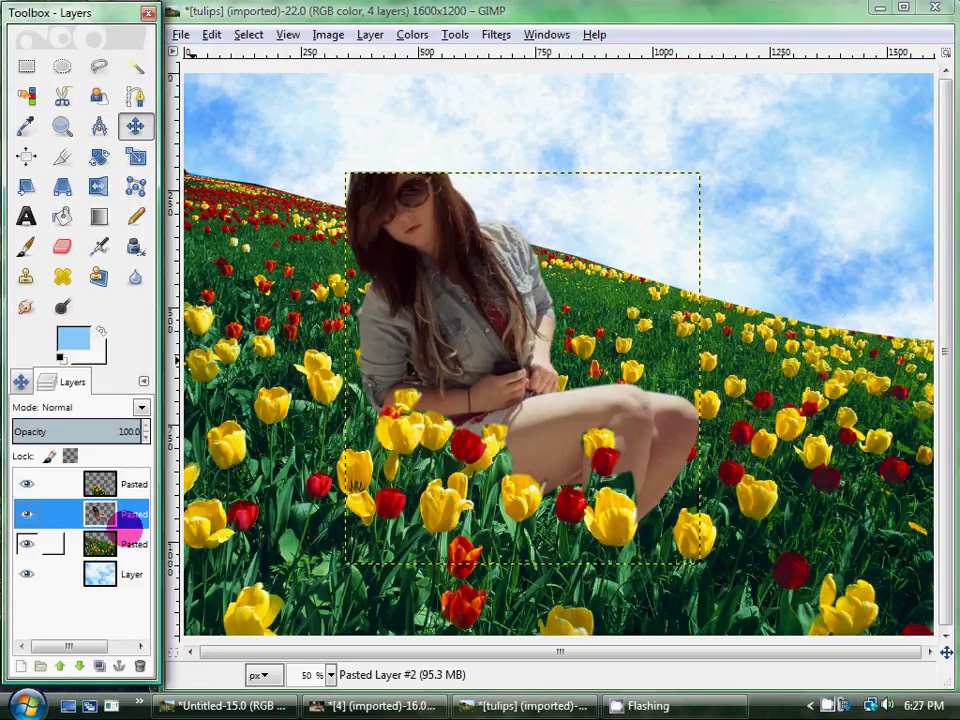
pyautogui.click(321, 645)
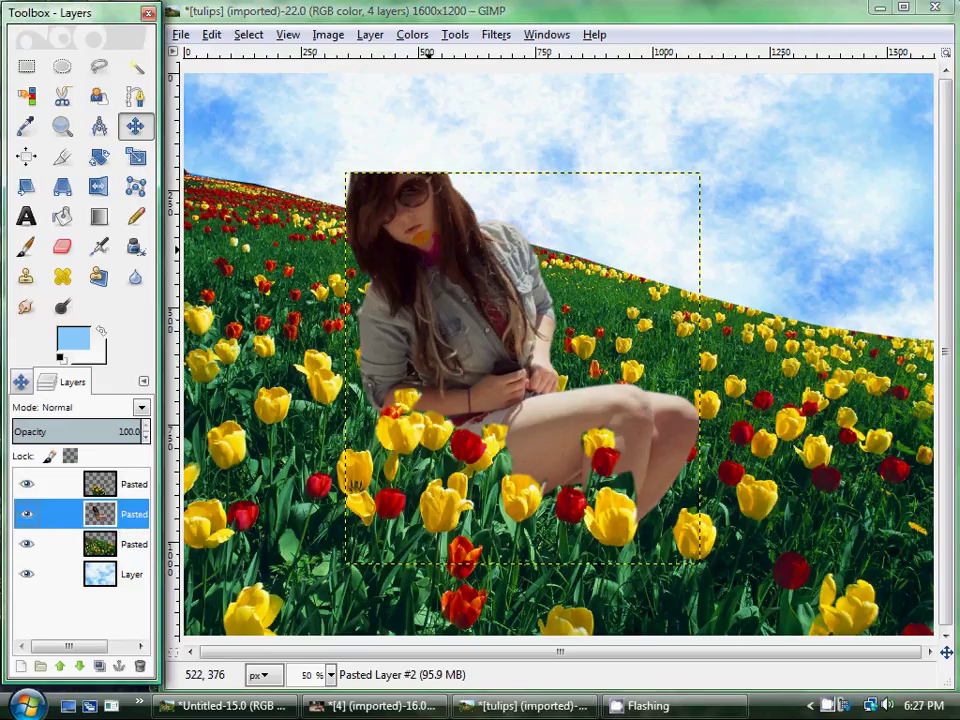
pyautogui.click(555, 260)
# - Sharpen the girl's layer with Enhance > Sharpen at sharpness 10
pyautogui.click(284, 33)
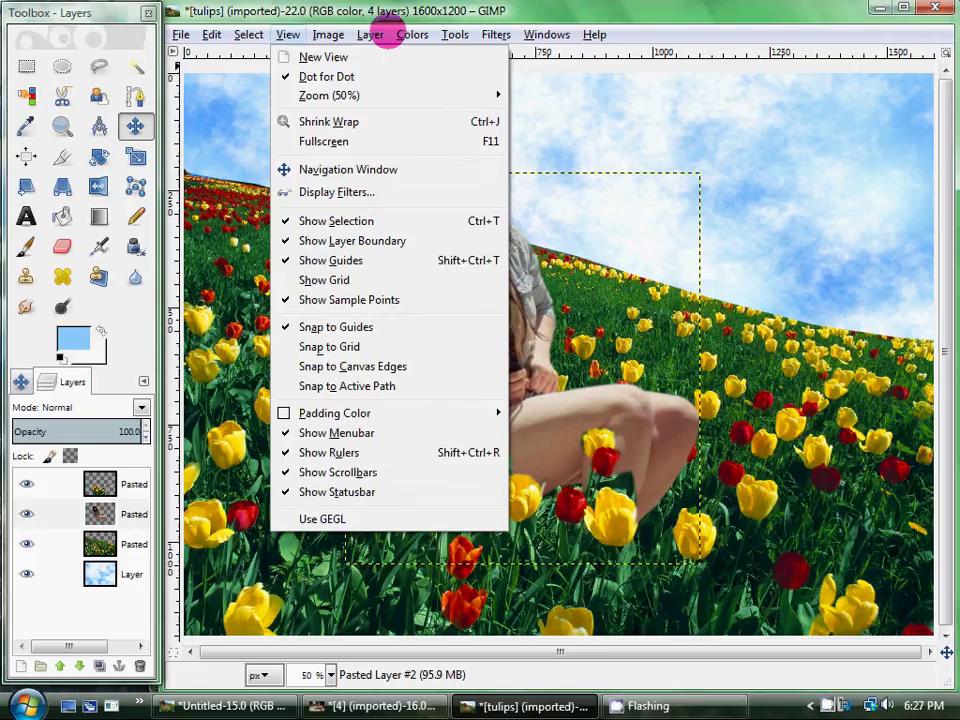
pyautogui.moveTo(410, 32)
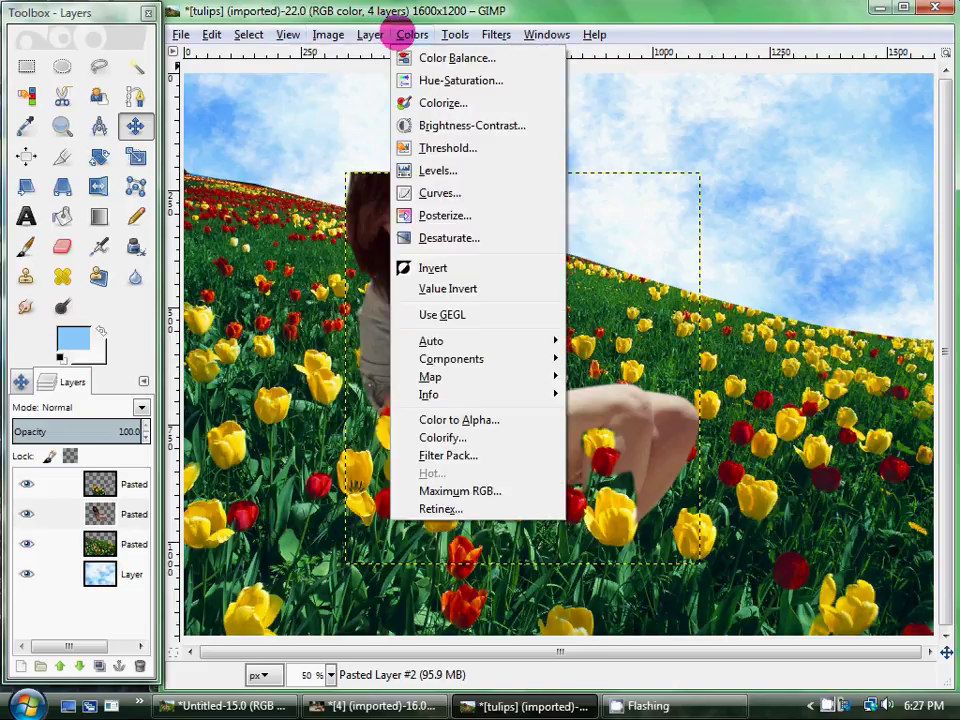
pyautogui.moveTo(497, 34)
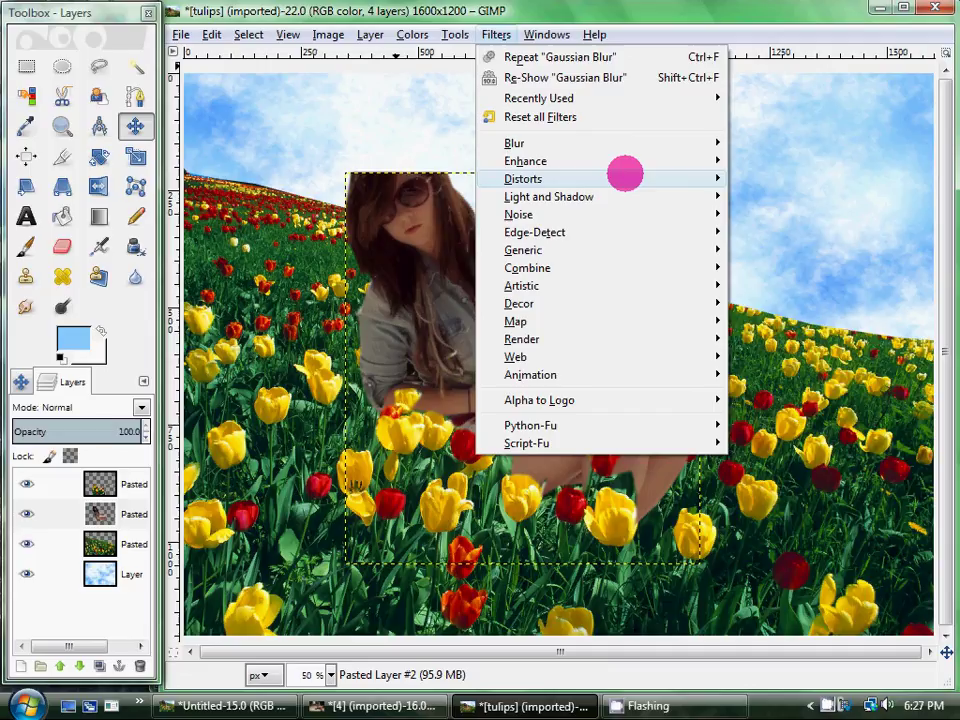
pyautogui.moveTo(624, 176)
pyautogui.moveTo(613, 156)
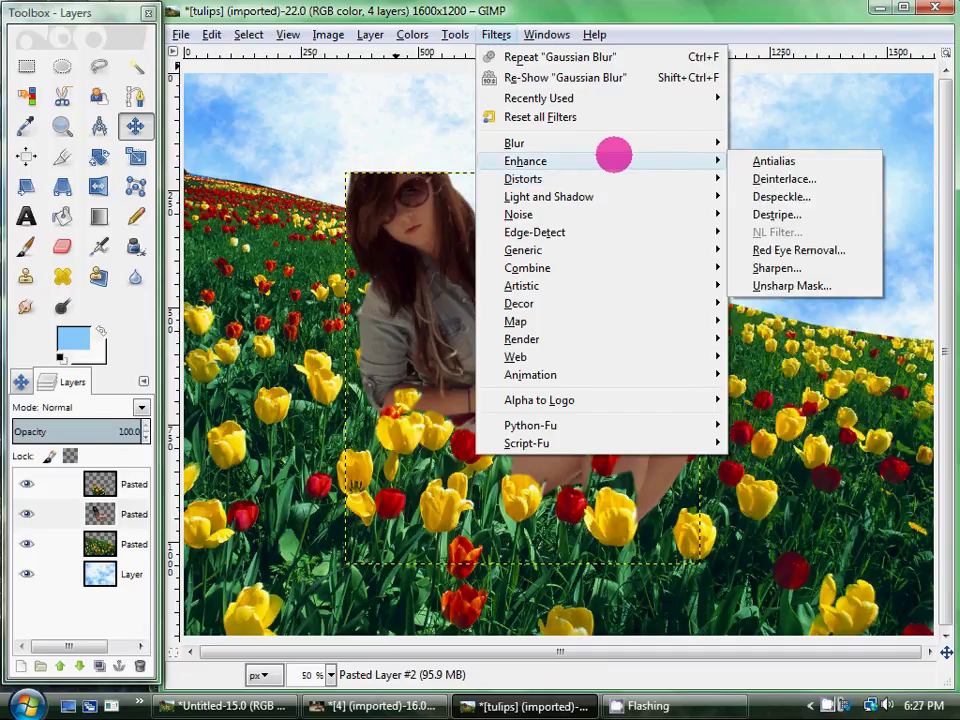
pyautogui.click(770, 267)
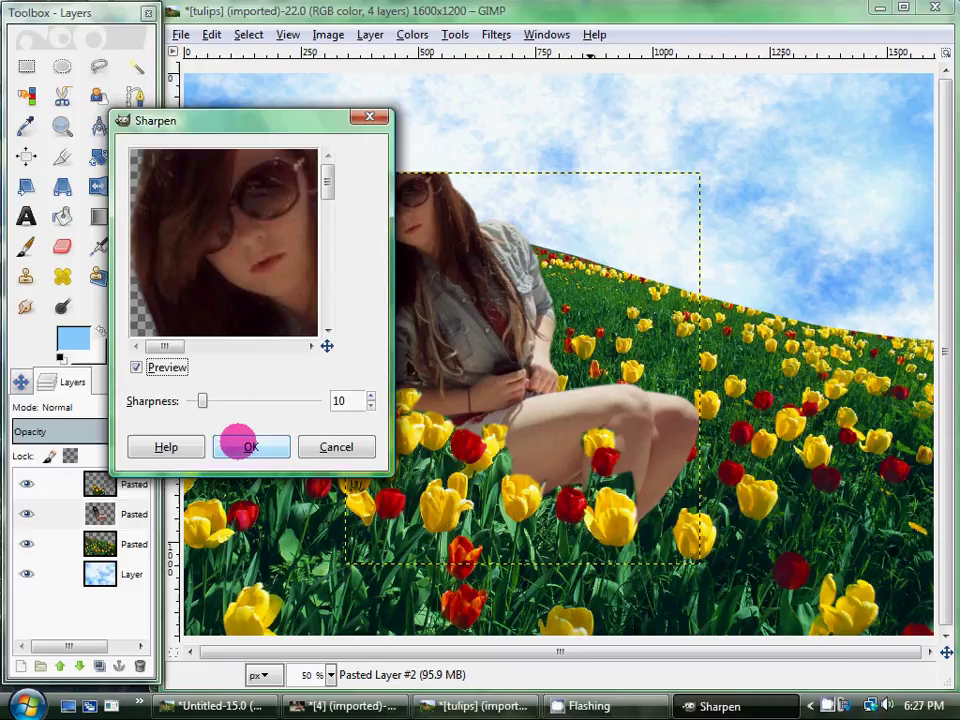
pyautogui.click(238, 443)
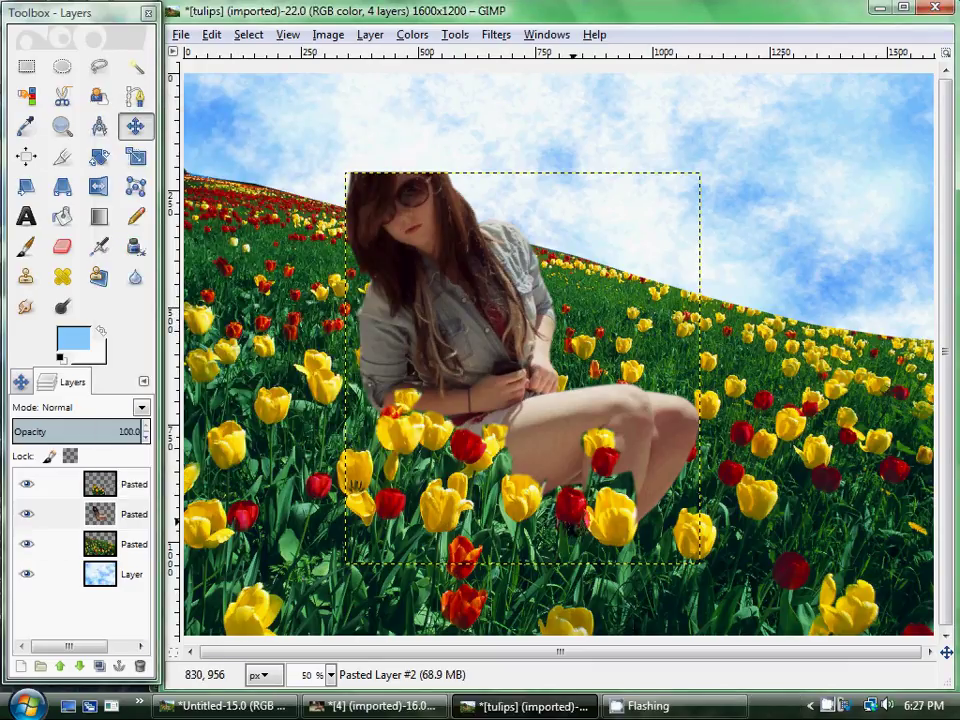
pyautogui.click(148, 522)
# - Paste onto the foreground tulip layer, then undo the accidental paste
pyautogui.click(133, 484)
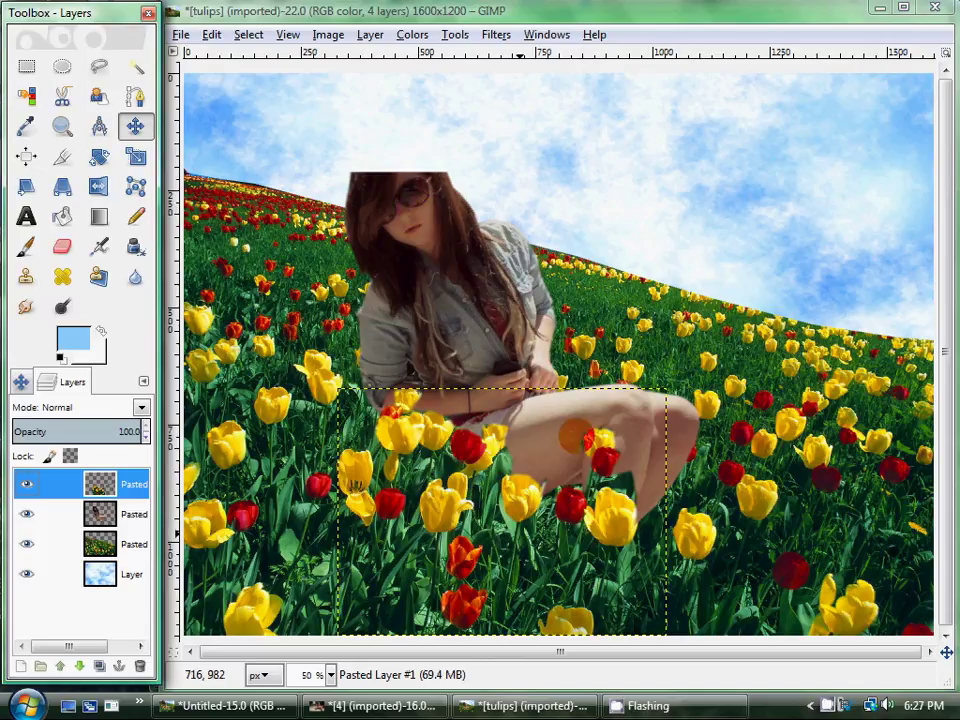
pyautogui.rightClick(418, 414)
pyautogui.moveTo(448, 447)
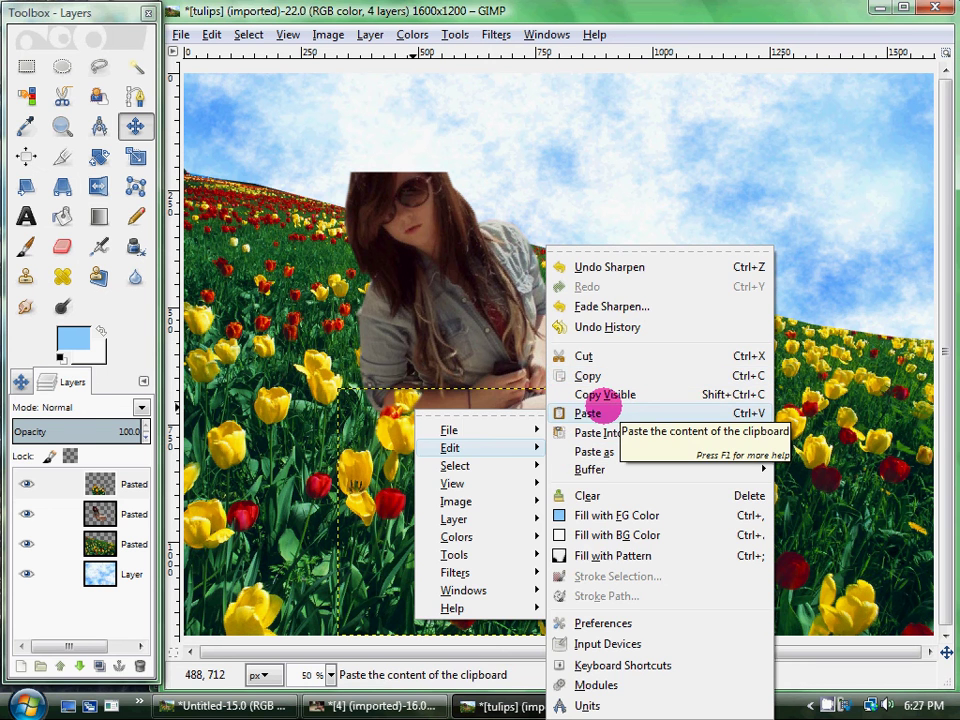
pyautogui.click(590, 413)
pyautogui.click(211, 34)
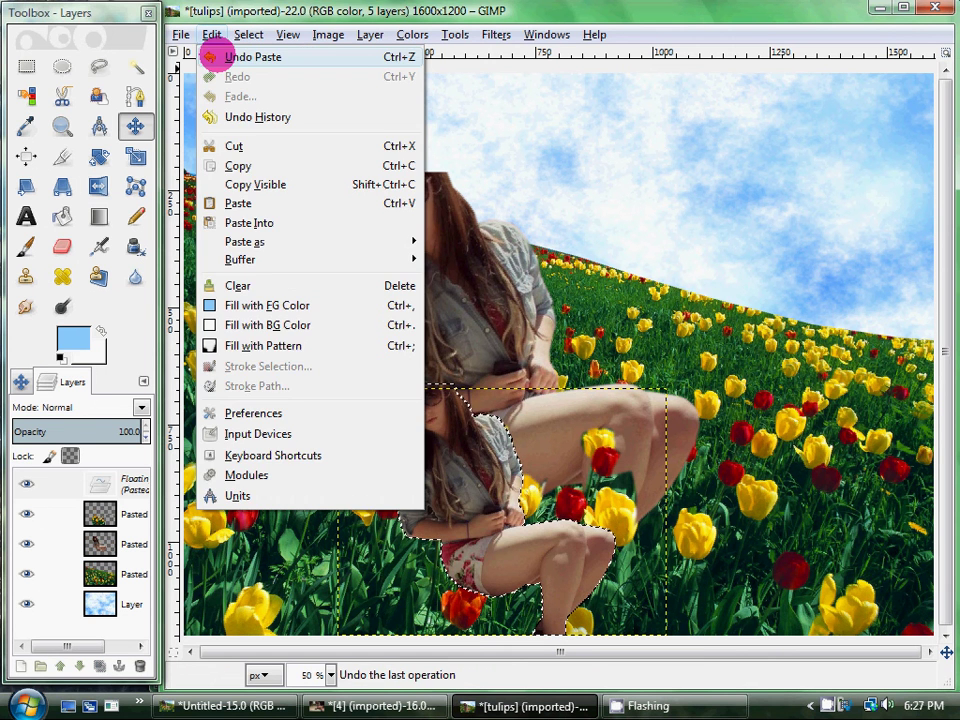
pyautogui.click(214, 58)
# - Select the foreground tulip layer's opaque area and copy it
pyautogui.rightClick(104, 478)
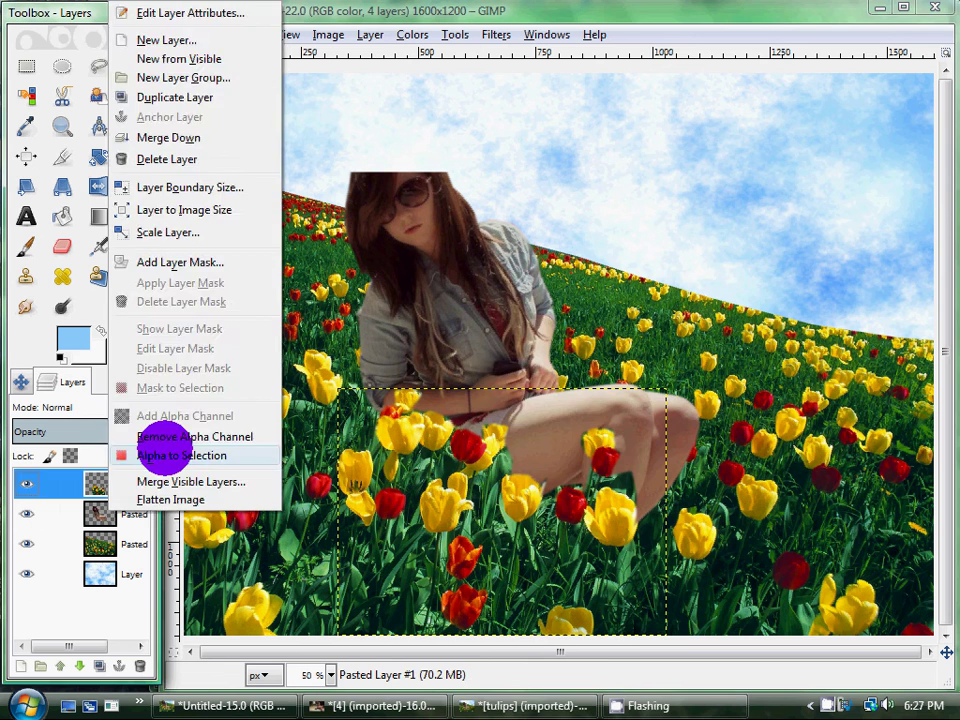
pyautogui.click(156, 444)
pyautogui.rightClick(483, 524)
pyautogui.moveTo(553, 351)
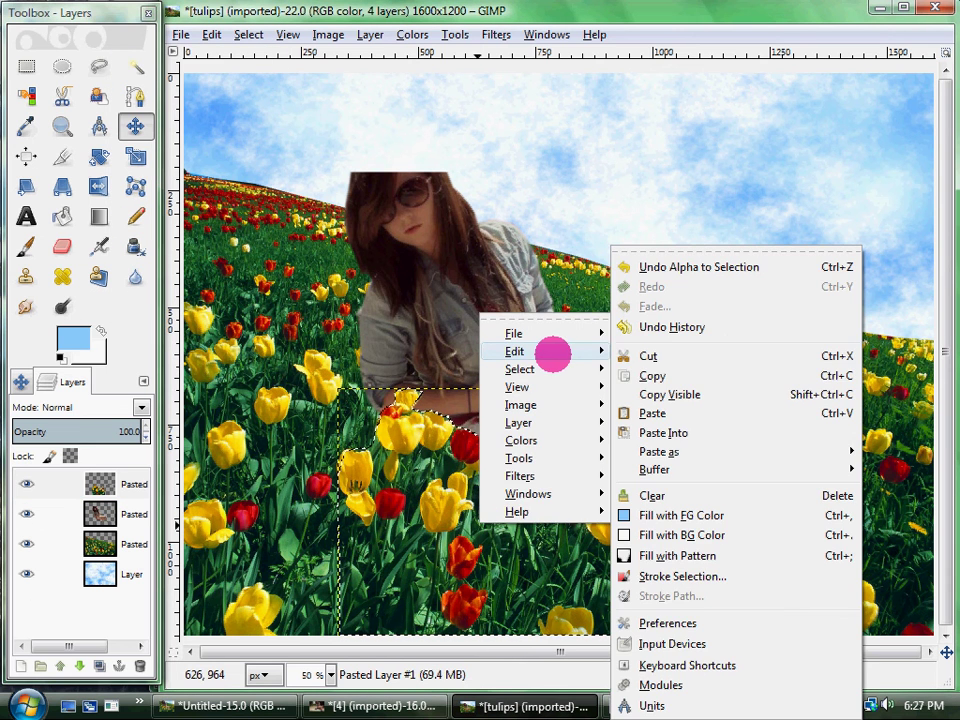
pyautogui.click(651, 375)
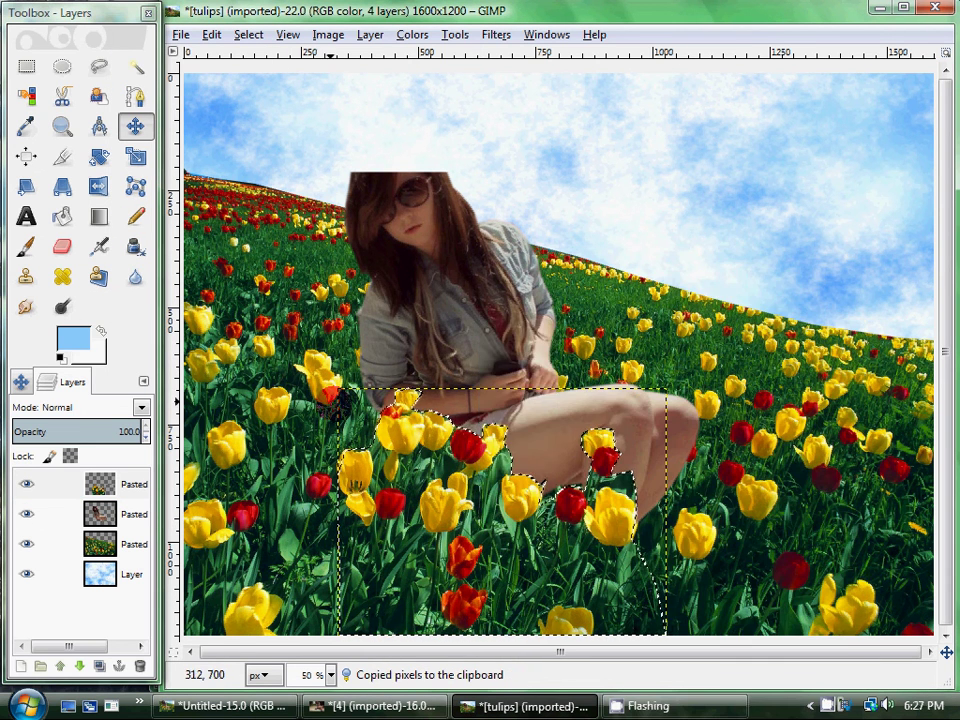
# - Paste the copied tulips and turn them into their own new layer
pyautogui.rightClick(425, 317)
pyautogui.moveTo(500, 358)
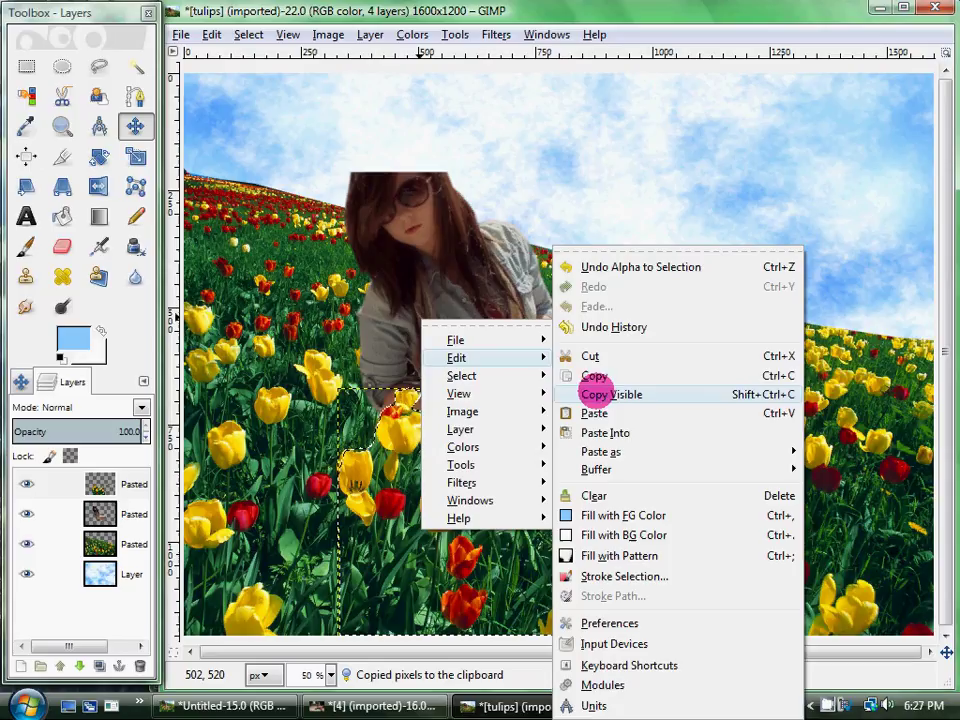
pyautogui.click(590, 411)
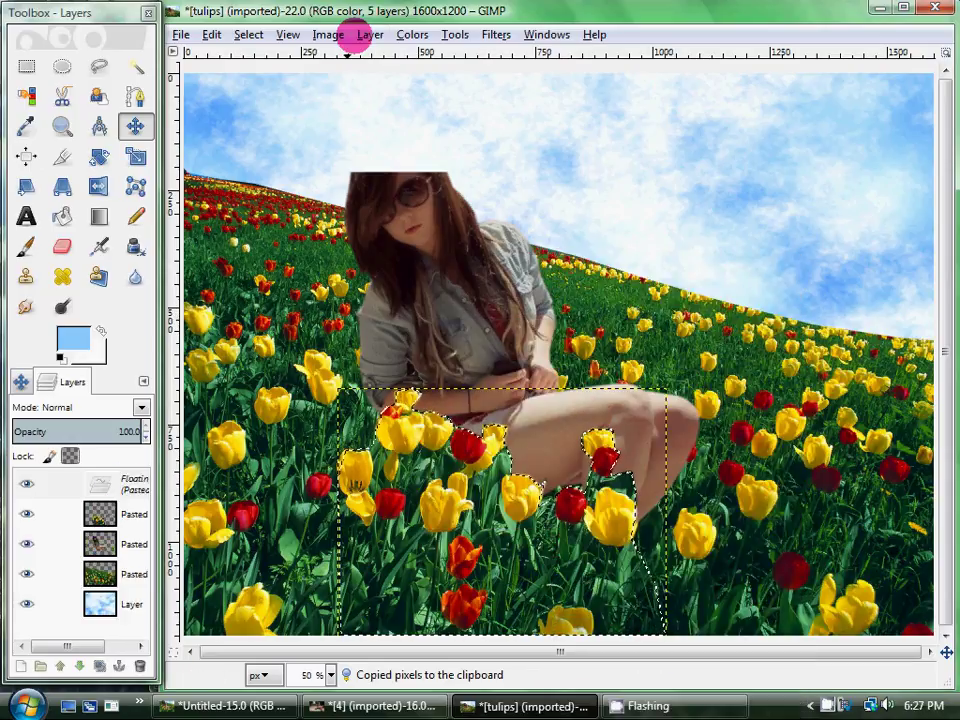
pyautogui.click(352, 35)
pyautogui.click(352, 56)
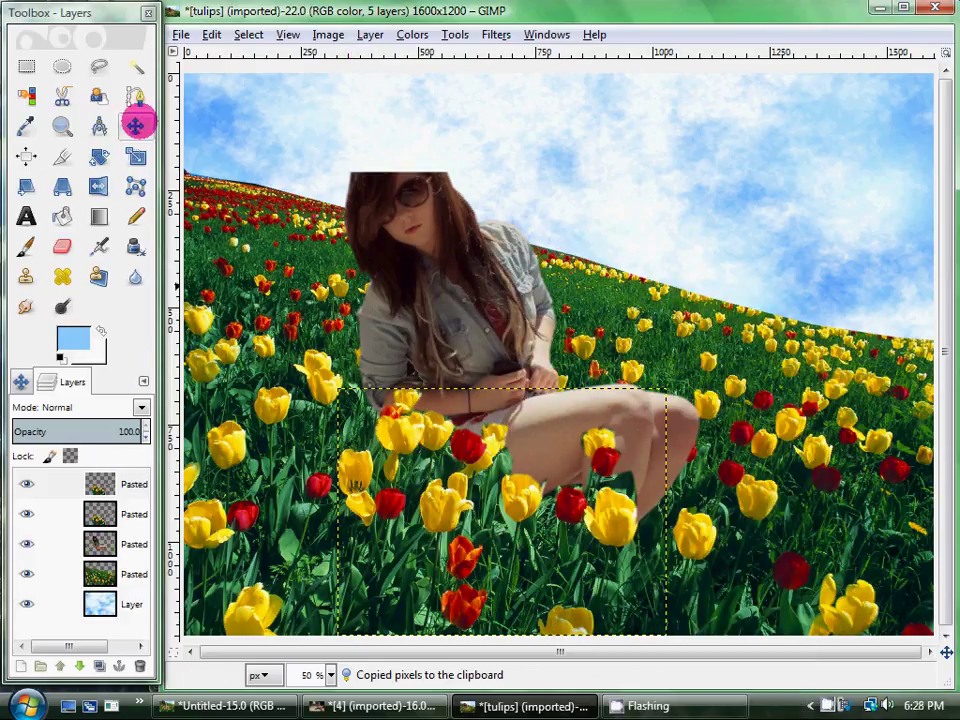
# - Move the pasted tulips up over the girl and scale them to 48 × 36 px
pyautogui.click(136, 124)
pyautogui.moveTo(537, 532); pyautogui.dragTo(541, 314)
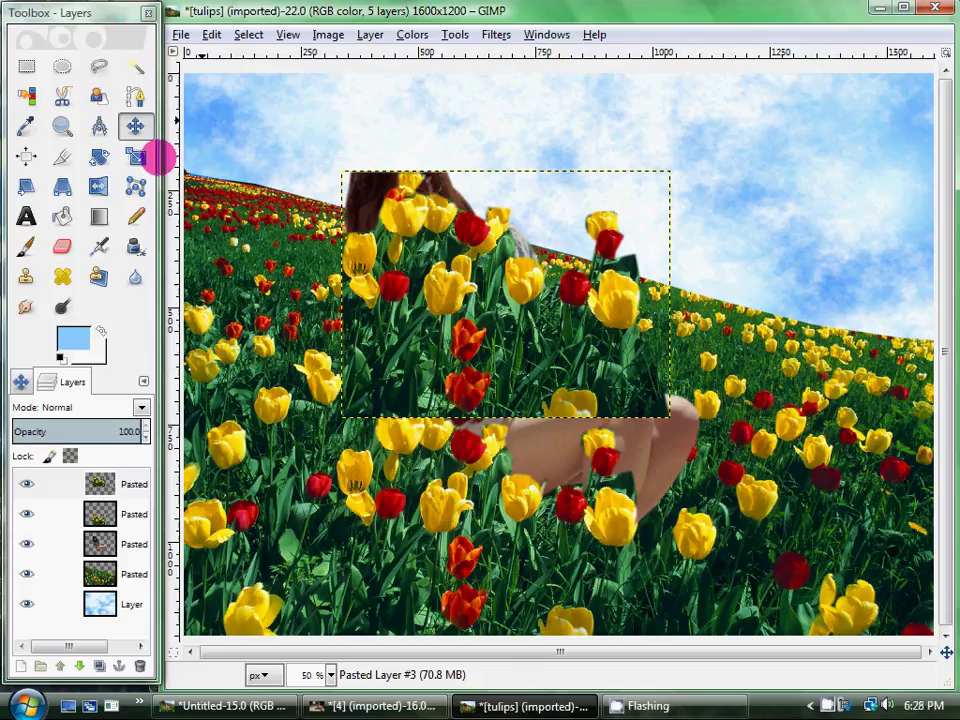
pyautogui.click(136, 156)
pyautogui.click(545, 332)
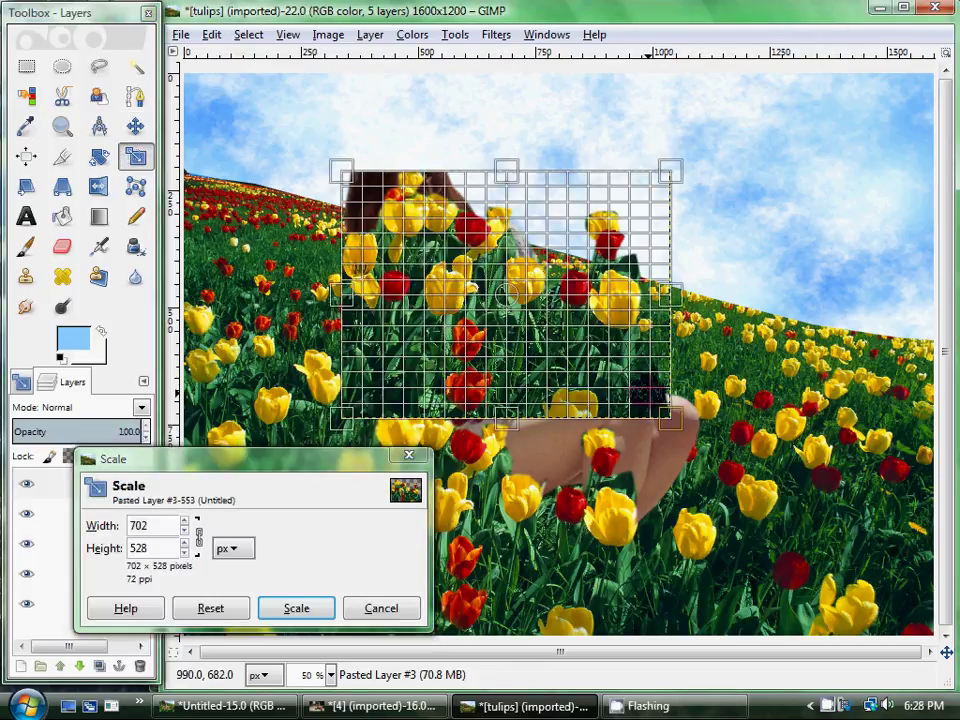
pyautogui.moveTo(646, 391); pyautogui.dragTo(300, 160)
pyautogui.click(318, 604)
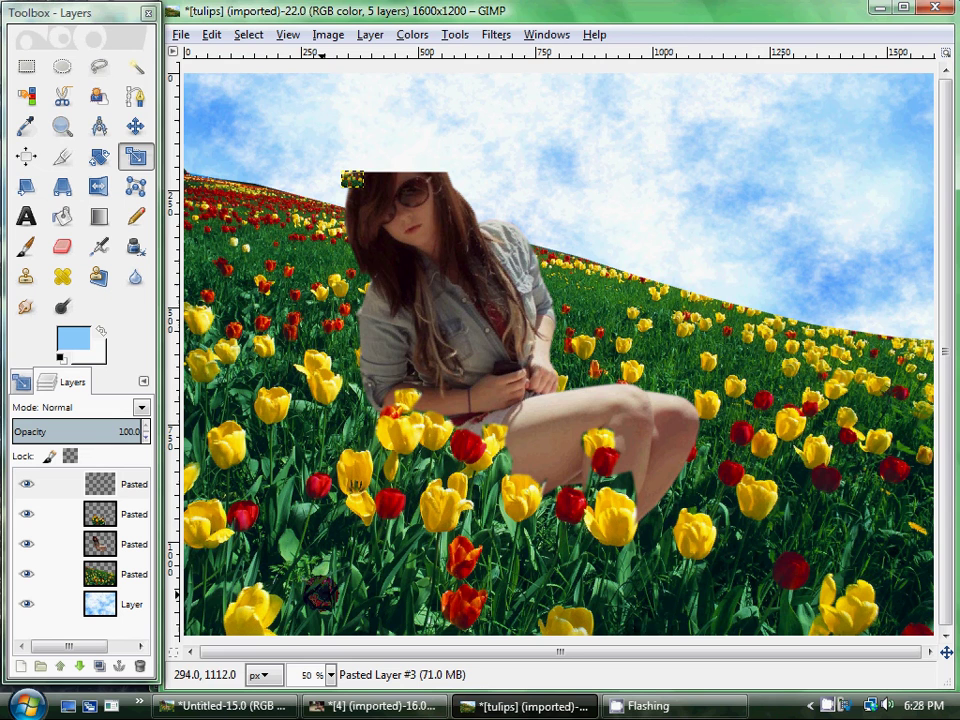
# - Zoom in on the girl's face and place the tulip patch on the right lens
pyautogui.click(62, 126)
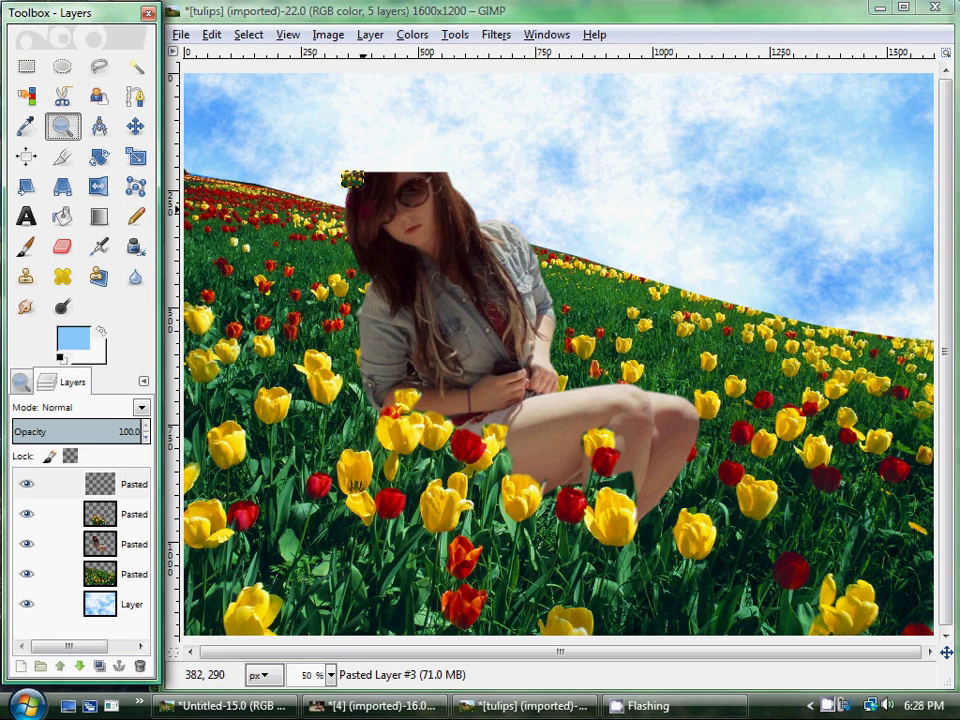
pyautogui.click(400, 204)
pyautogui.click(400, 204)
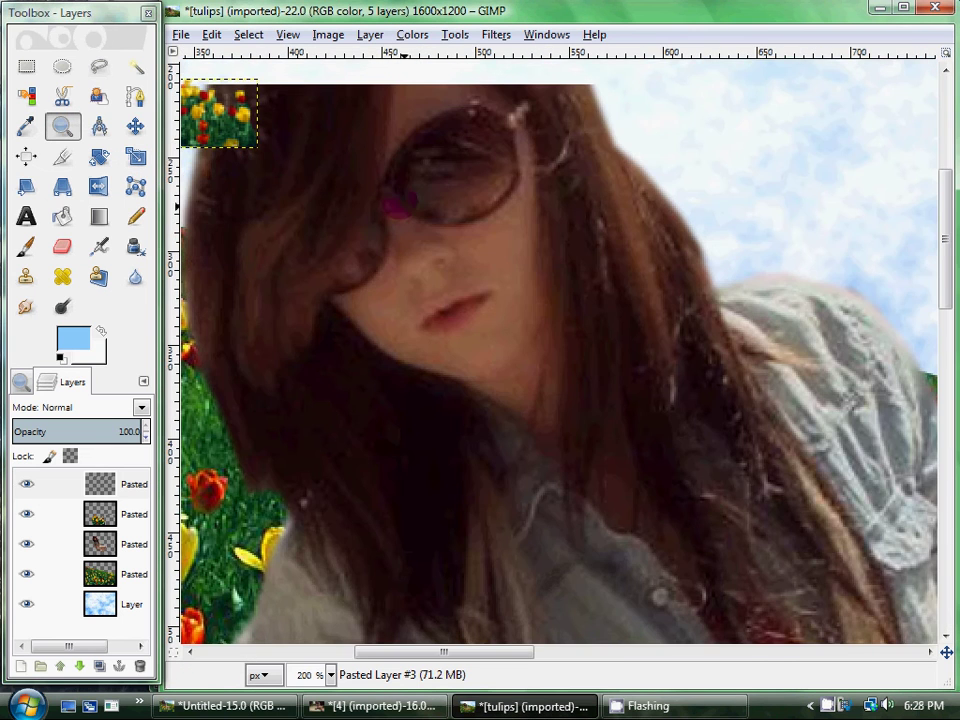
pyautogui.click(135, 126)
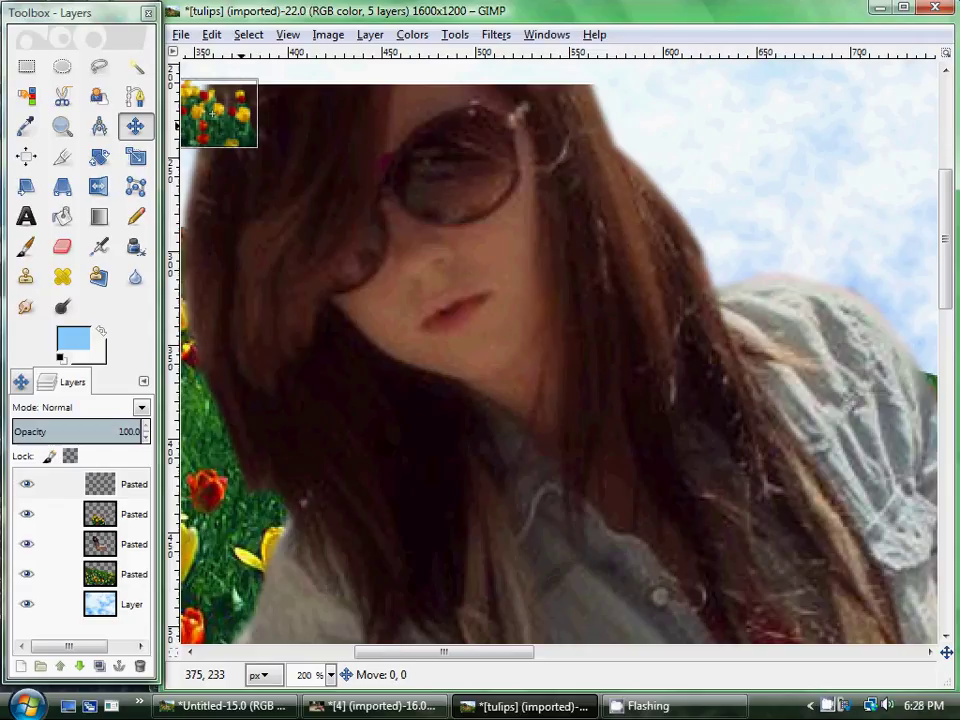
pyautogui.moveTo(212, 113); pyautogui.dragTo(448, 173)
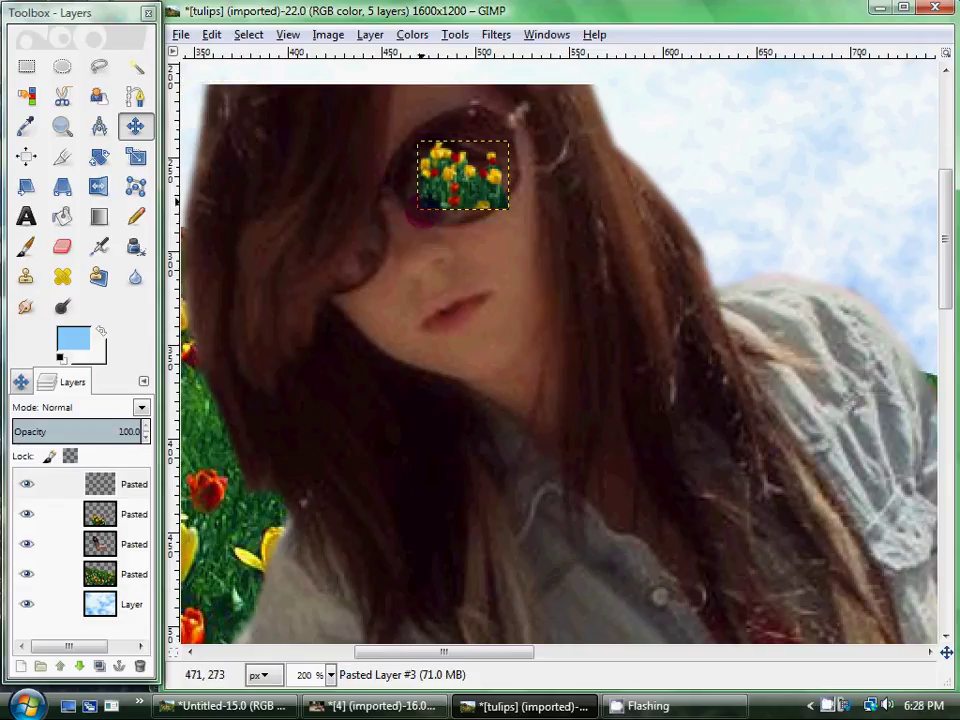
# - Duplicate the tulip patch layer and move the copy onto the left lens
pyautogui.rightClick(130, 483)
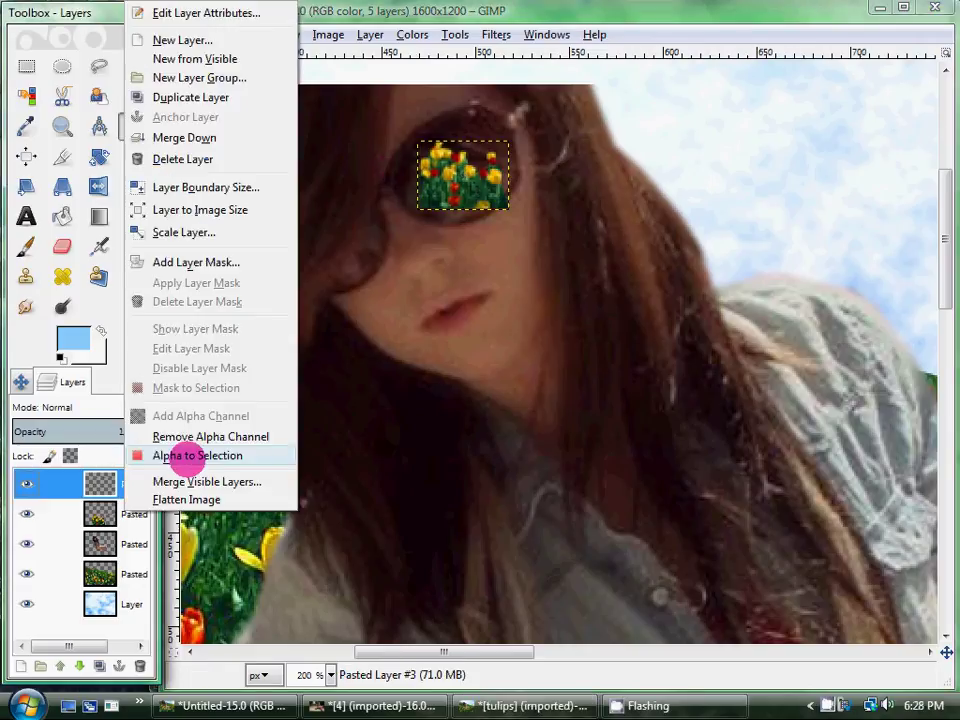
pyautogui.click(190, 97)
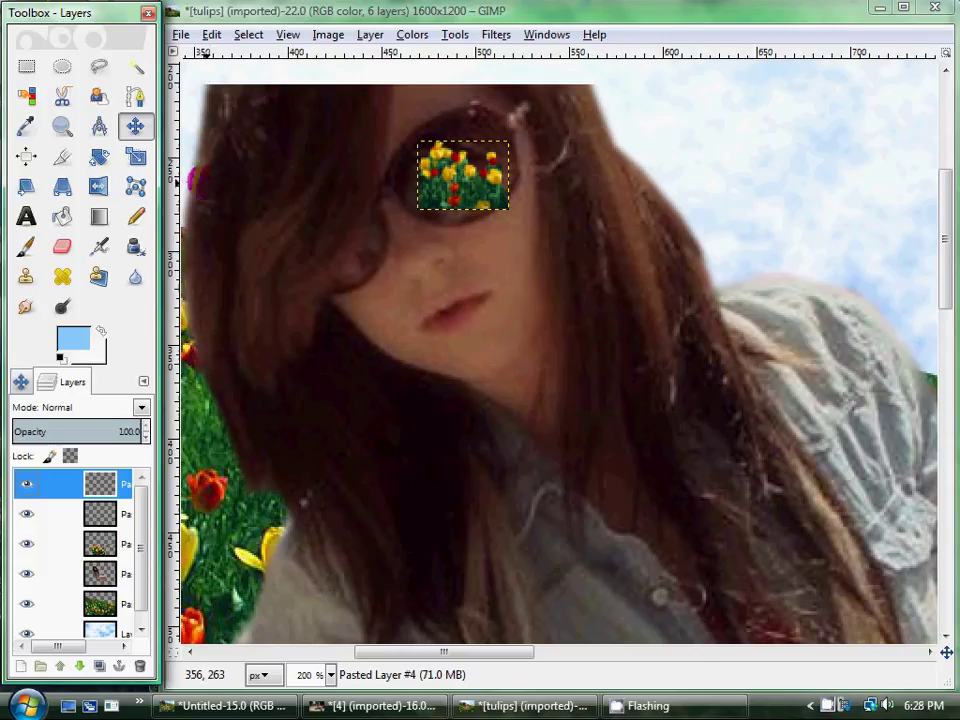
pyautogui.click(135, 124)
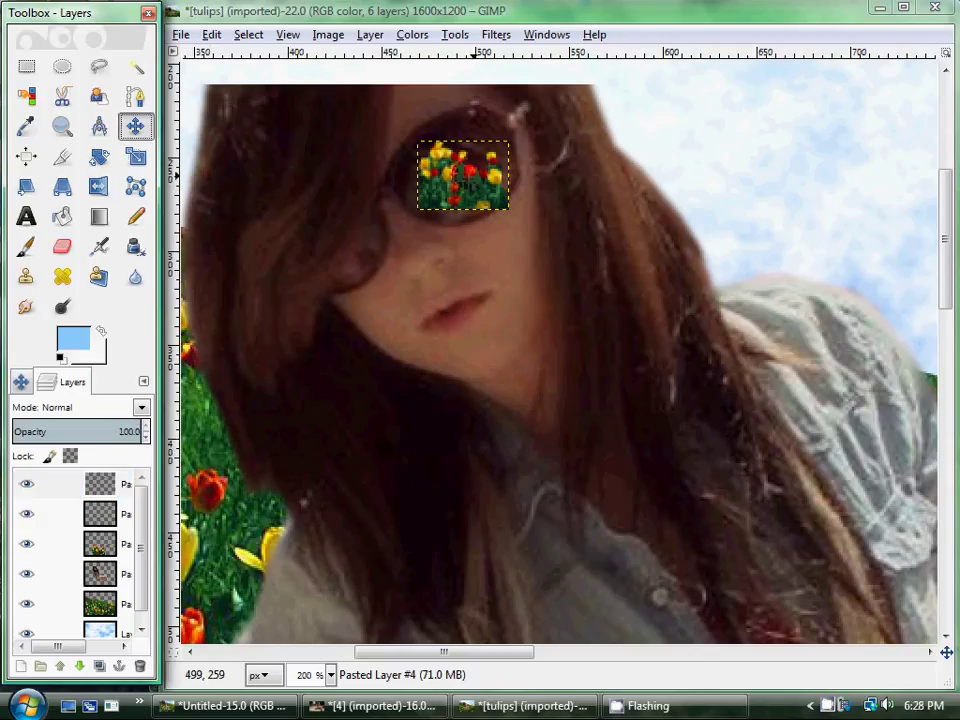
pyautogui.moveTo(472, 176); pyautogui.dragTo(375, 250)
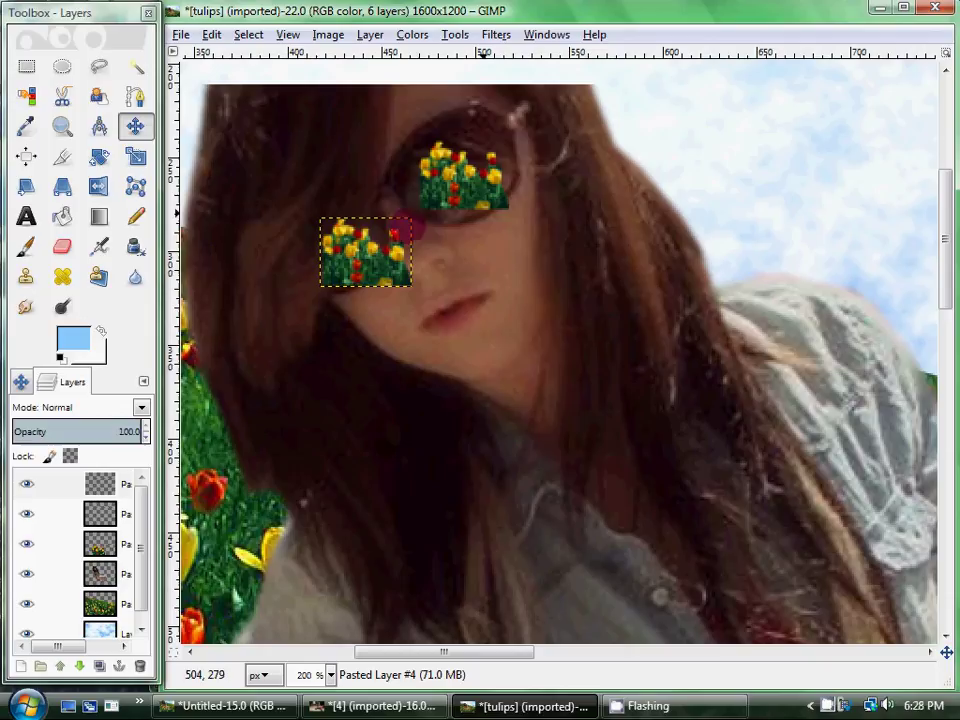
# - Rotate the left-lens patch about -24° and the right-lens patch -27.98°
pyautogui.click(98, 156)
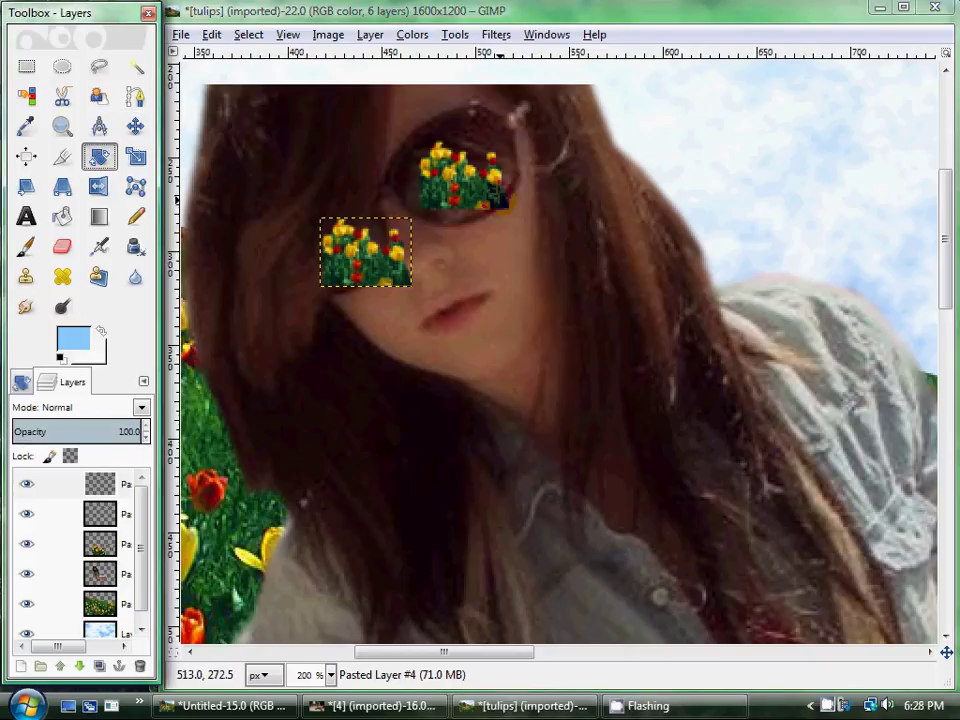
pyautogui.moveTo(490, 205); pyautogui.dragTo(450, 160)
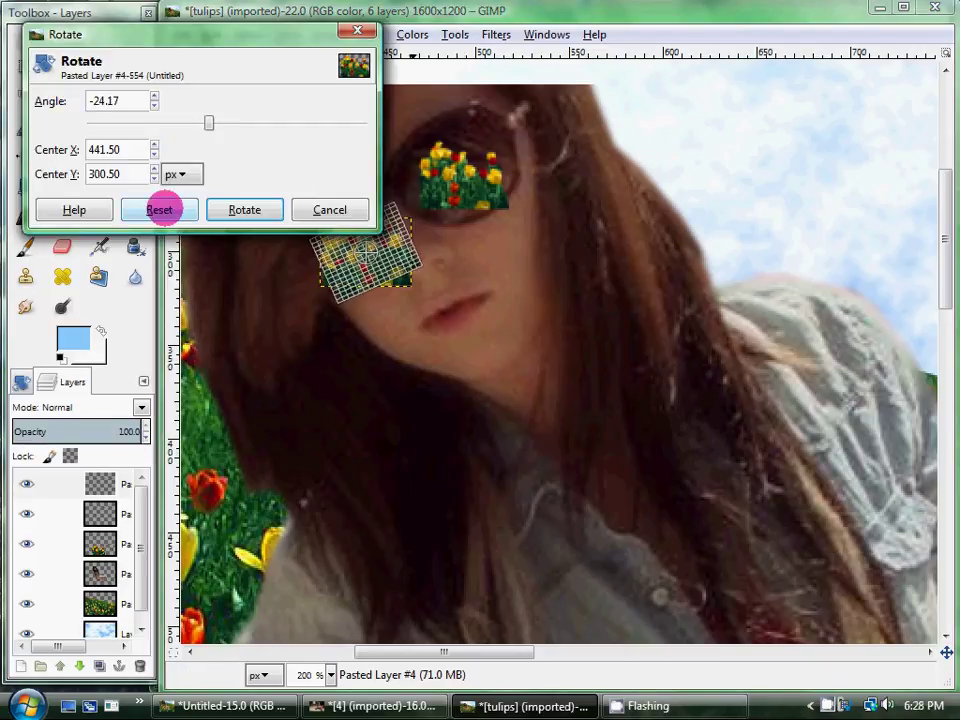
pyautogui.click(244, 209)
pyautogui.click(99, 512)
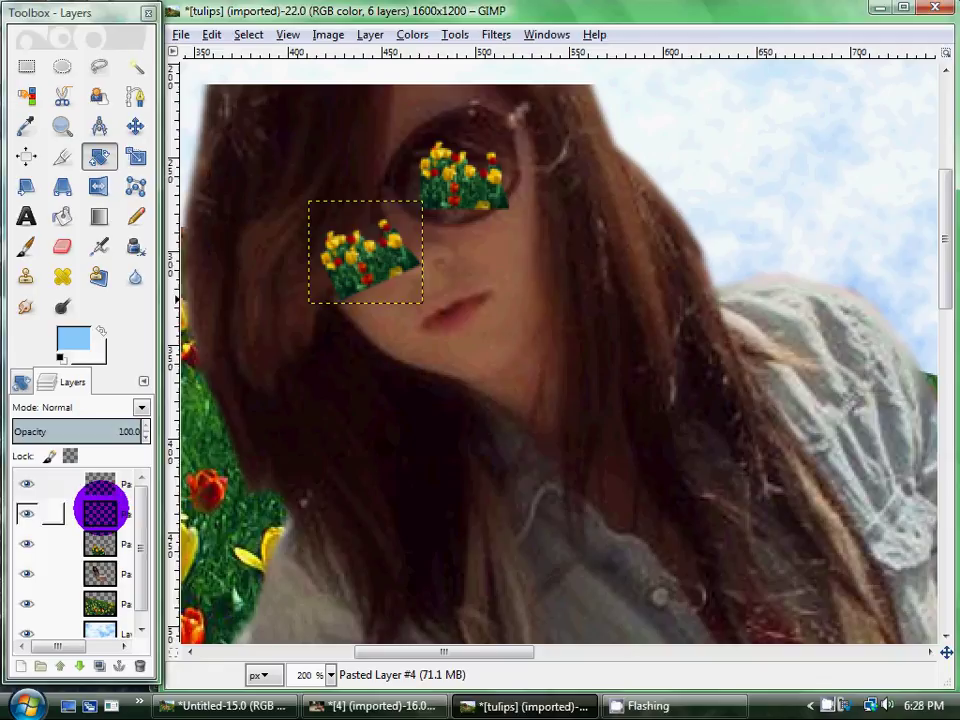
pyautogui.moveTo(500, 200); pyautogui.dragTo(512, 177)
pyautogui.click(244, 209)
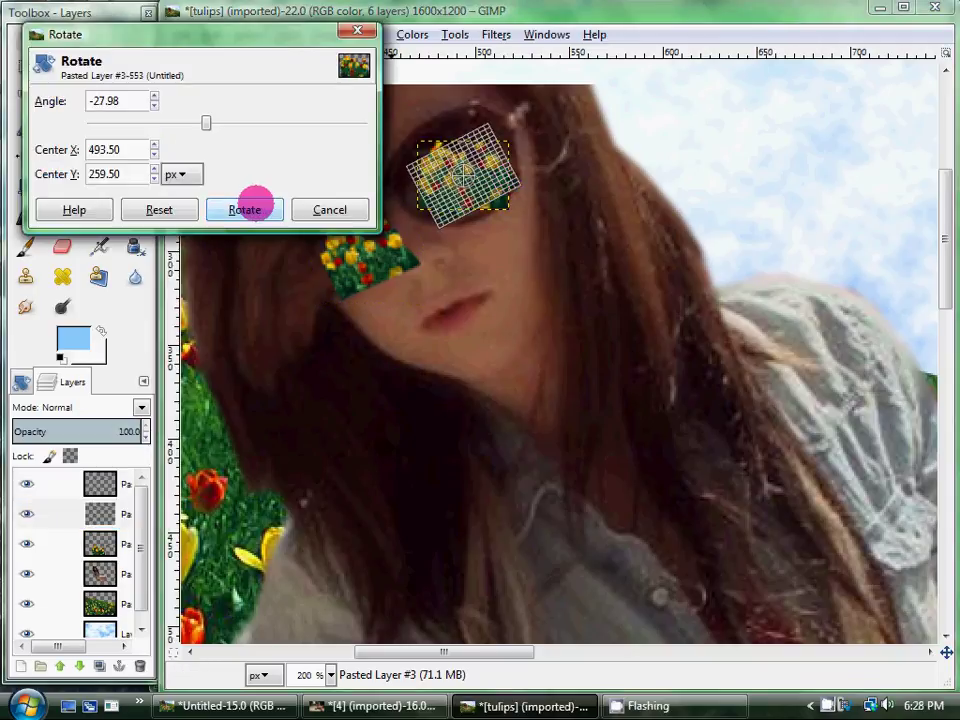
# - Flip the right-lens patch horizontally and re-rotate it to -45.18°, then about -7° more
pyautogui.click(100, 184)
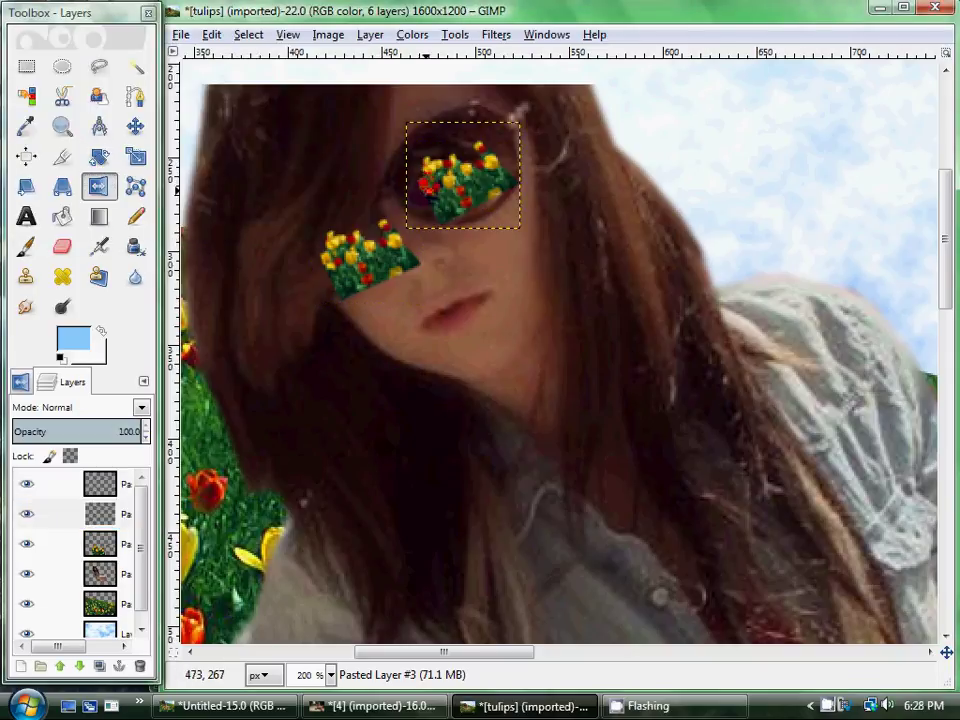
pyautogui.click(238, 163)
pyautogui.click(98, 155)
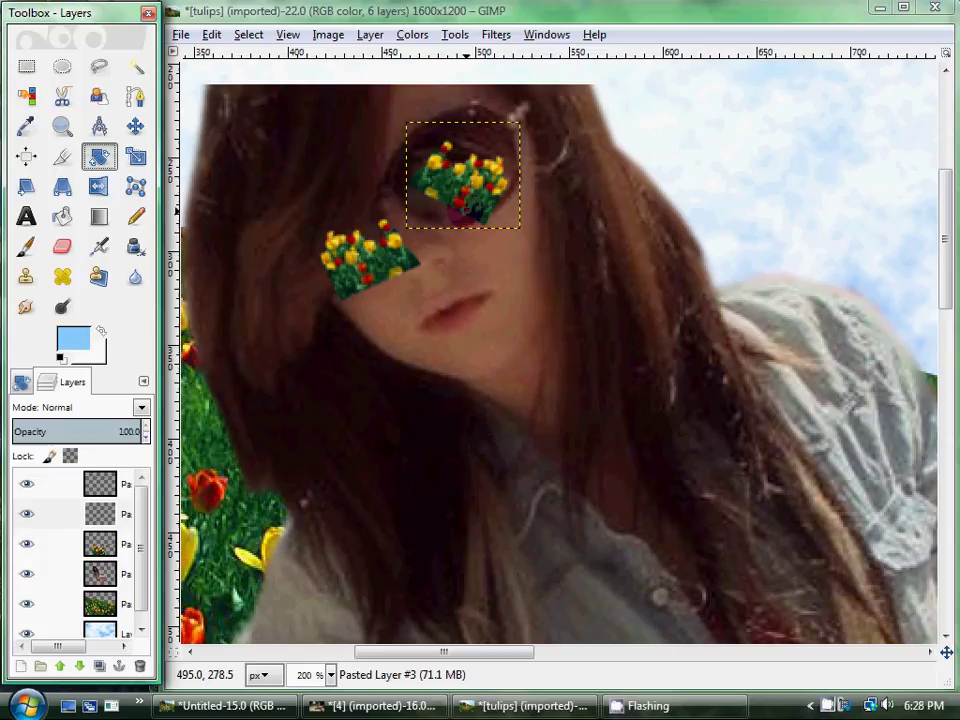
pyautogui.moveTo(467, 205); pyautogui.dragTo(498, 218)
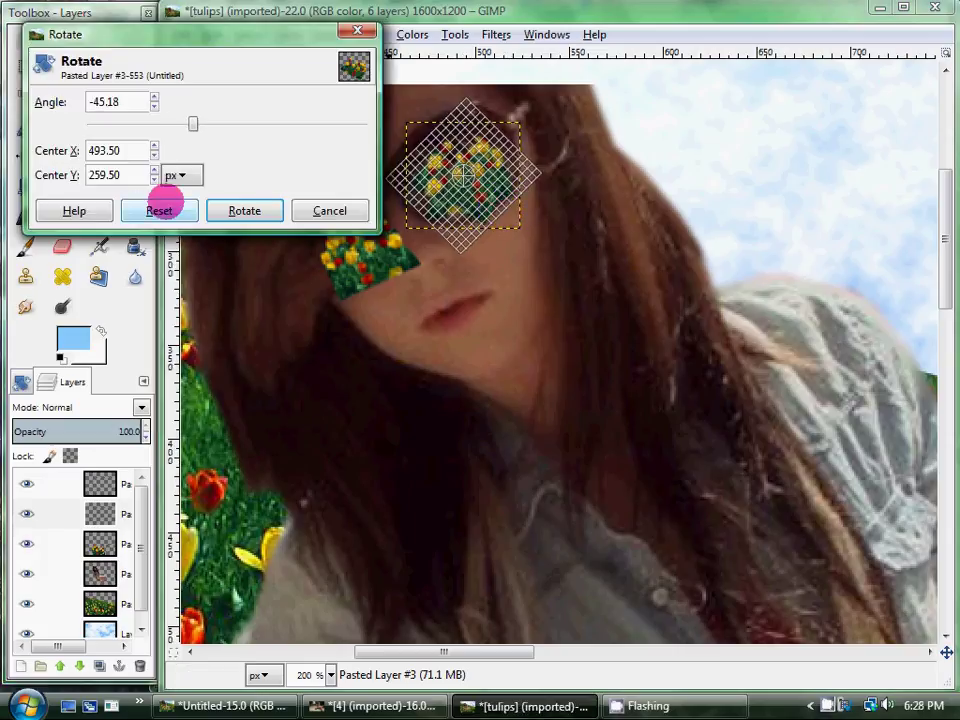
pyautogui.click(244, 210)
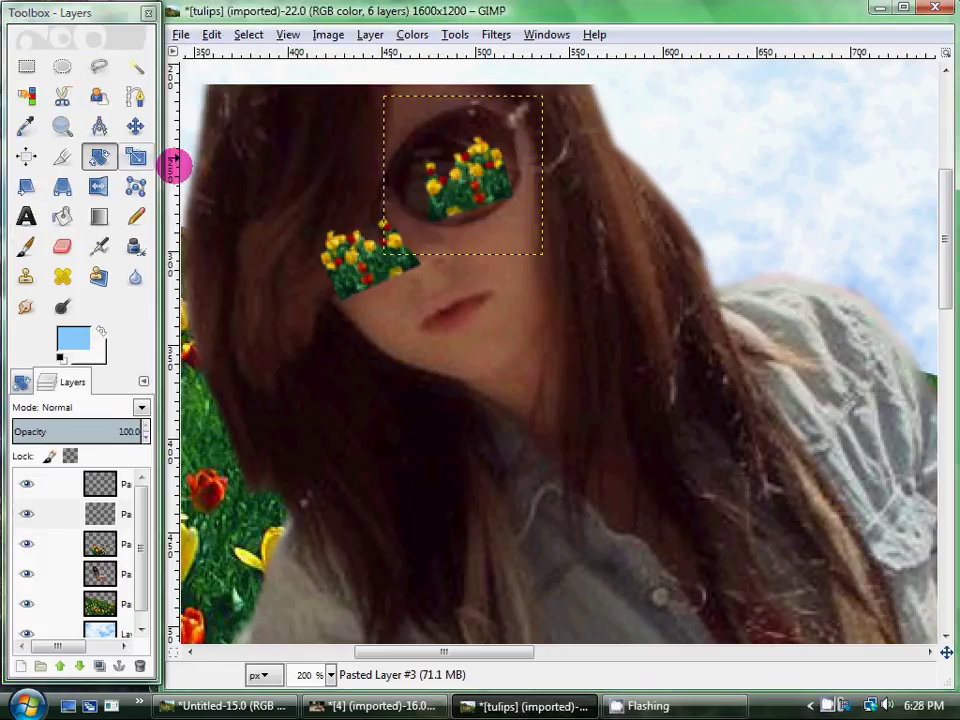
pyautogui.moveTo(508, 193); pyautogui.dragTo(516, 189)
pyautogui.click(216, 211)
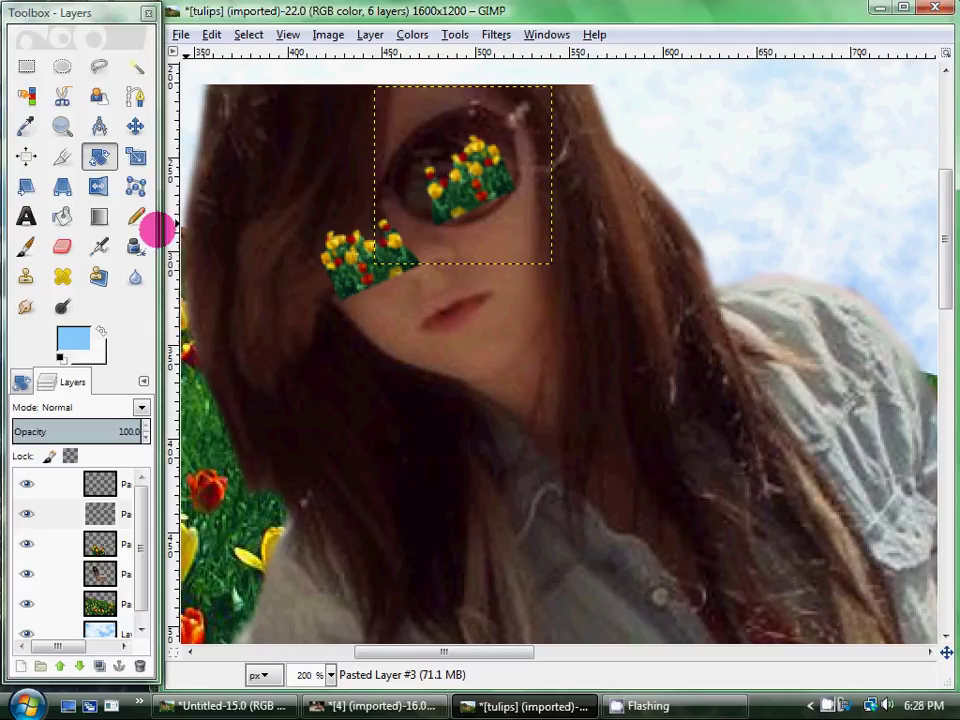
# - Enlarge the right-lens patch to cover the lens and nudge it into place
pyautogui.click(136, 156)
pyautogui.click(492, 199)
pyautogui.moveTo(514, 197); pyautogui.dragTo(553, 231)
pyautogui.click(298, 611)
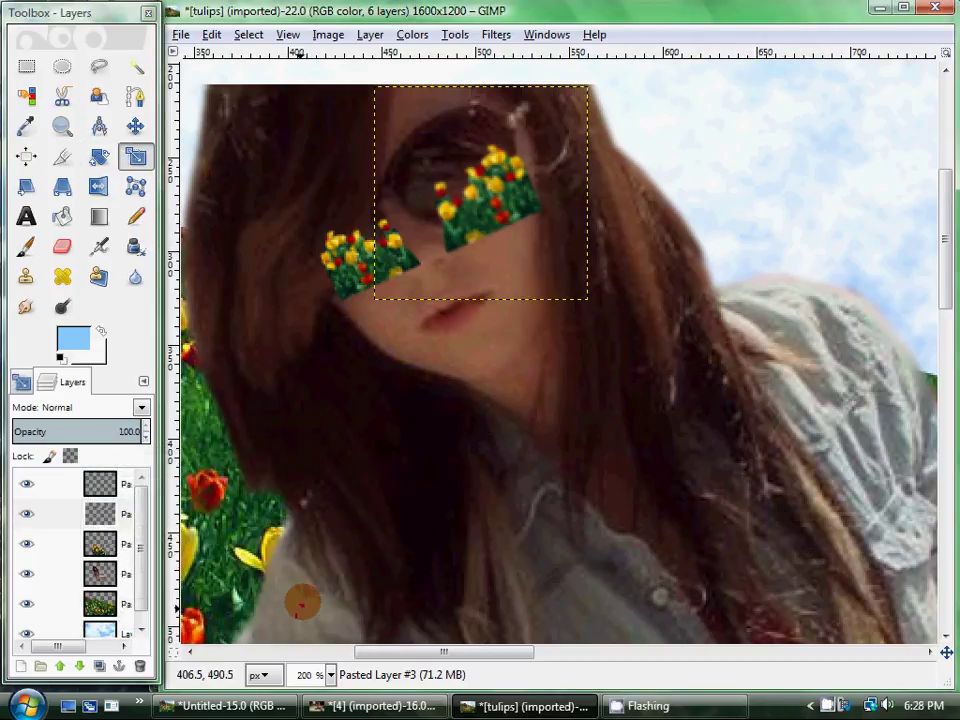
pyautogui.click(135, 126)
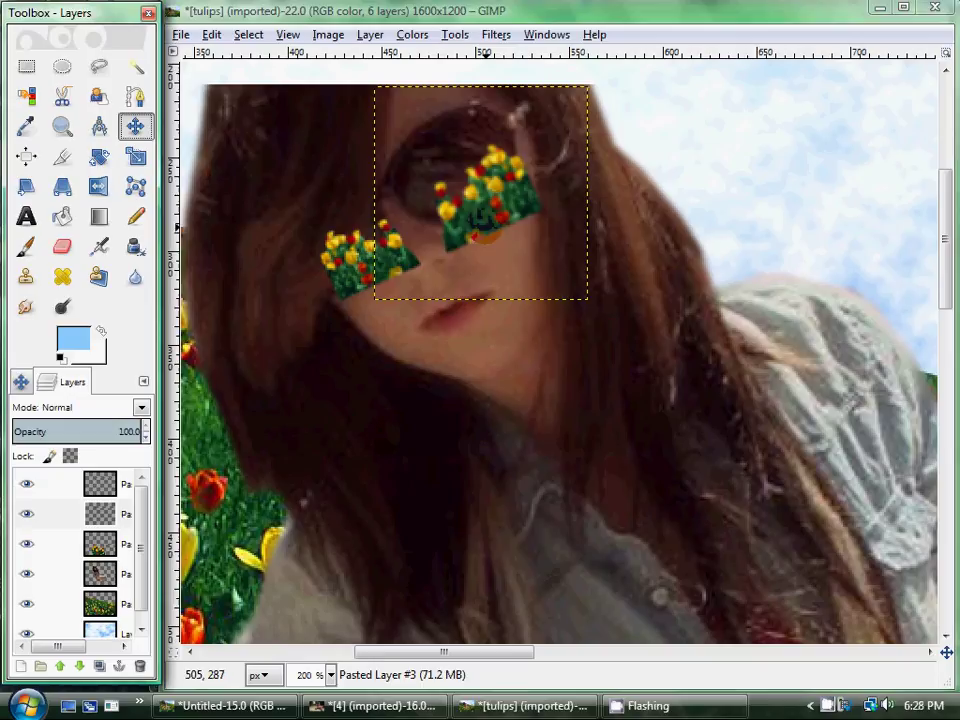
pyautogui.moveTo(482, 197); pyautogui.dragTo(469, 177)
pyautogui.click(127, 490)
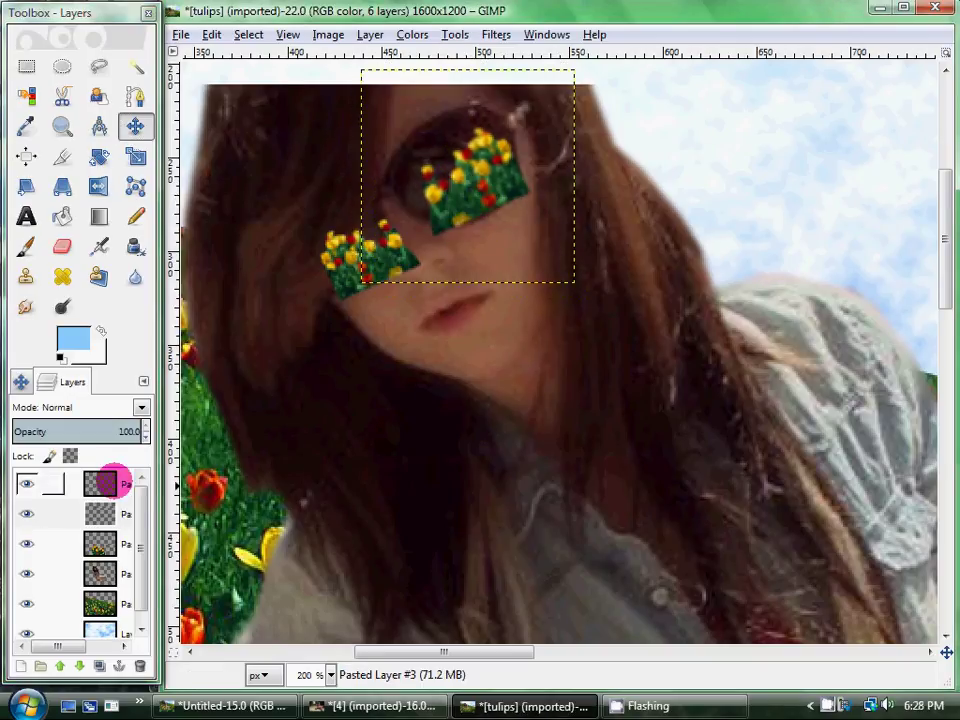
# - Merge the top tulip patch layer down onto the other and hide the merged layer
pyautogui.rightClick(118, 484)
pyautogui.click(178, 137)
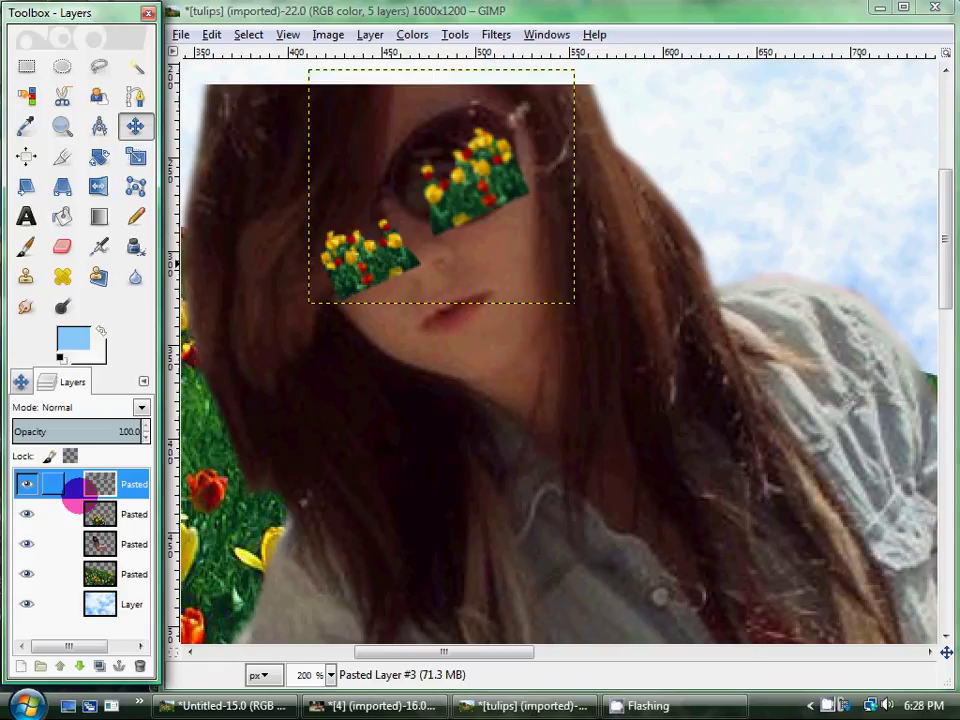
pyautogui.click(27, 484)
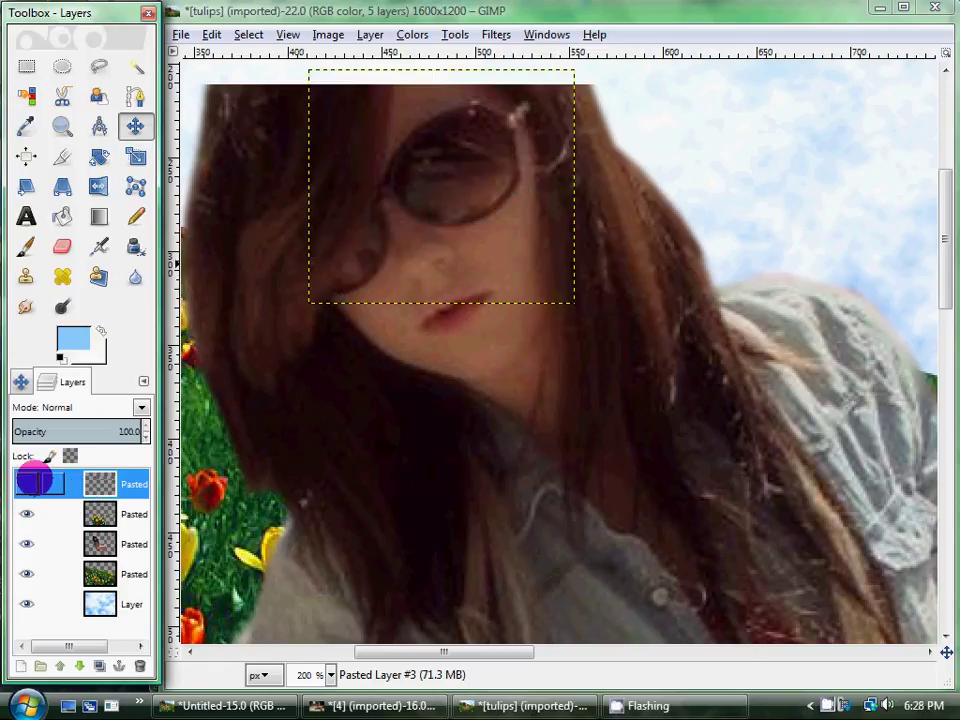
pyautogui.click(28, 484)
pyautogui.click(27, 484)
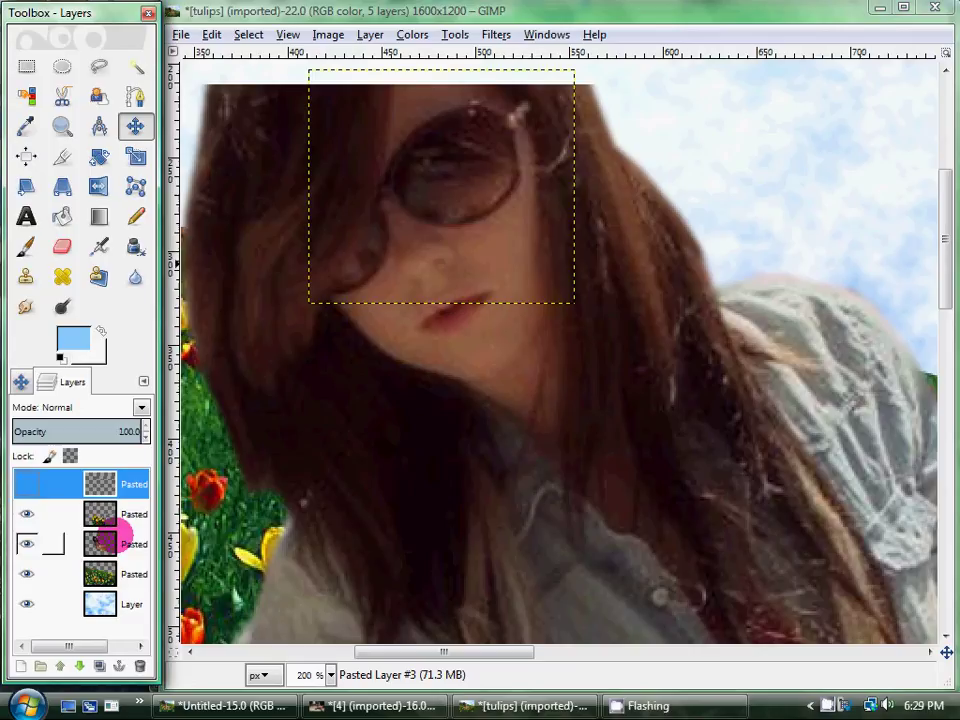
pyautogui.click(99, 66)
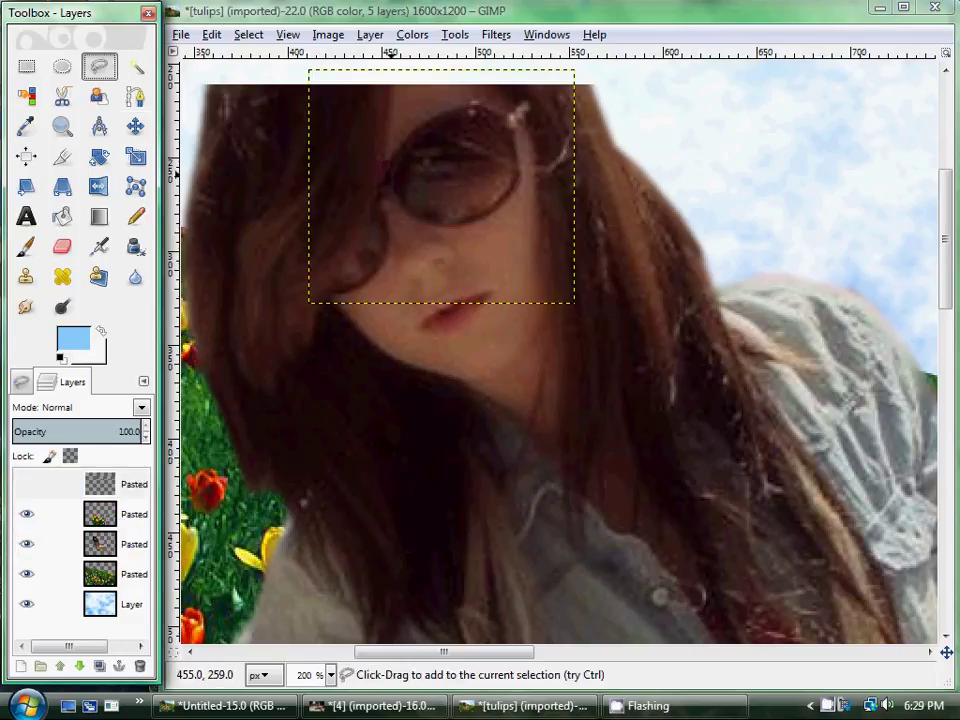
# - Trace a freehand outline around both sunglass lenses, closing it at the starting point
pyautogui.click(384, 182)
pyautogui.click(362, 226)
pyautogui.click(340, 260)
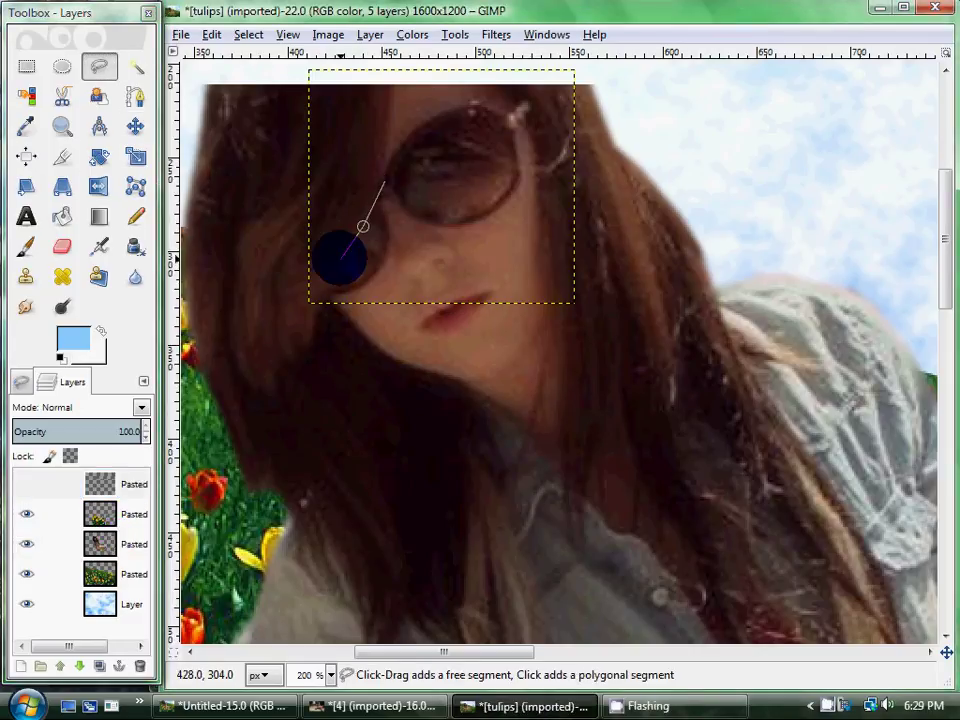
pyautogui.click(330, 292)
pyautogui.click(343, 292)
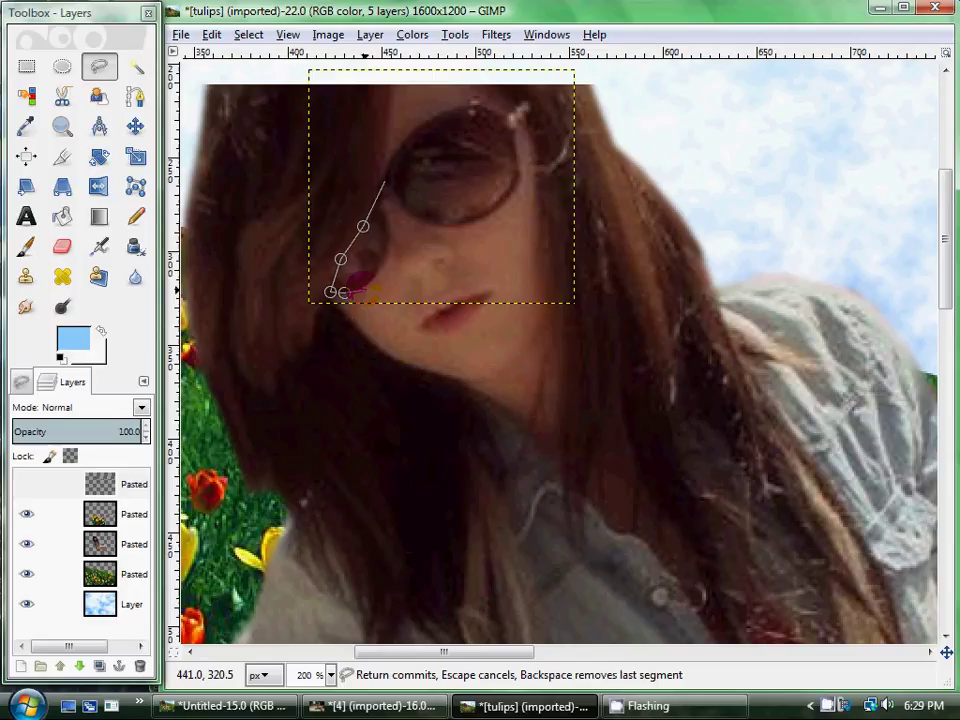
pyautogui.click(366, 281)
pyautogui.click(383, 262)
pyautogui.click(387, 239)
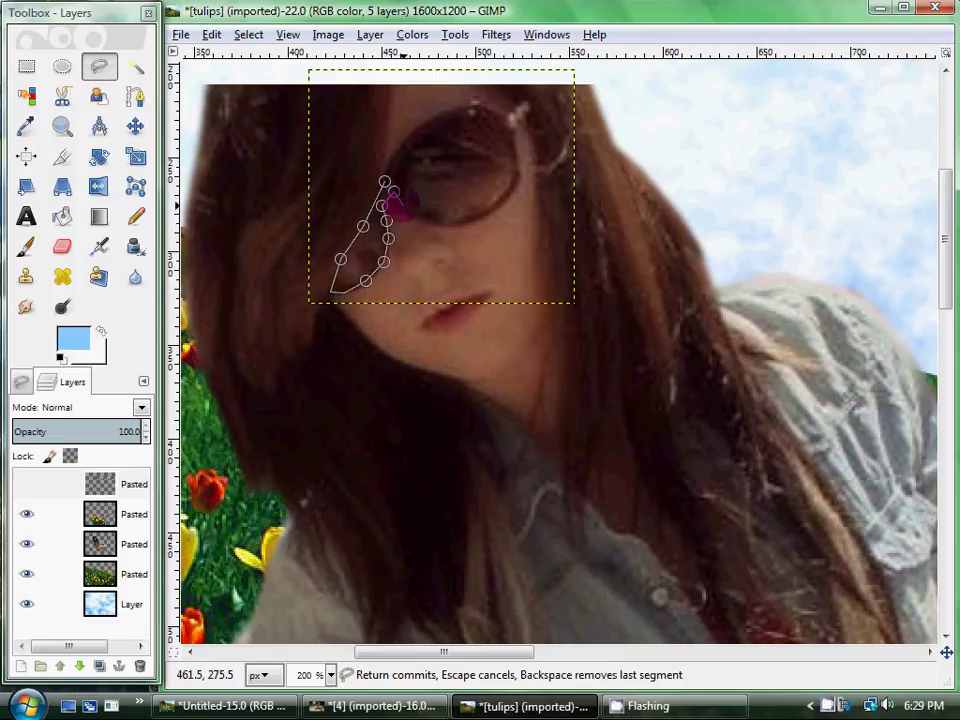
pyautogui.click(403, 205)
pyautogui.click(422, 220)
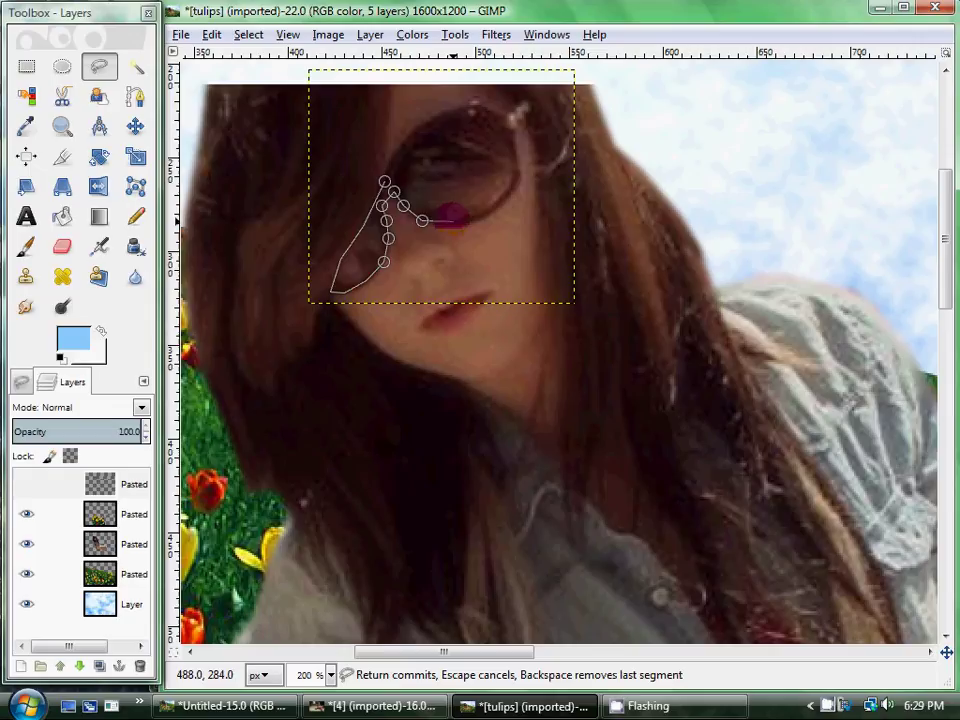
pyautogui.click(484, 216)
pyautogui.click(505, 199)
pyautogui.click(516, 184)
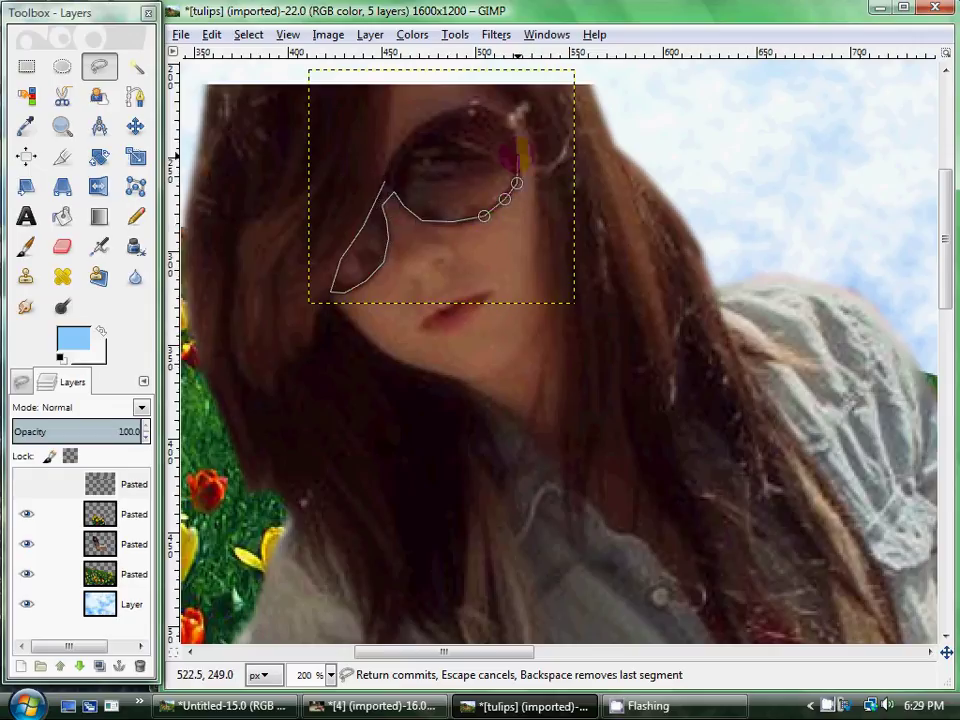
pyautogui.click(473, 100)
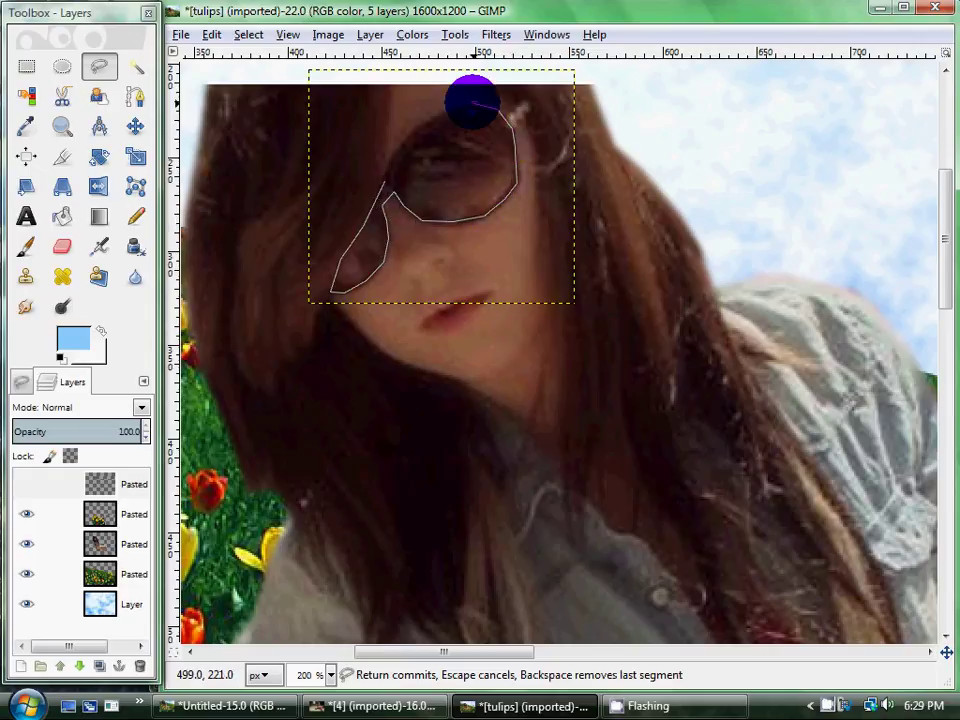
pyautogui.click(441, 108)
pyautogui.click(415, 125)
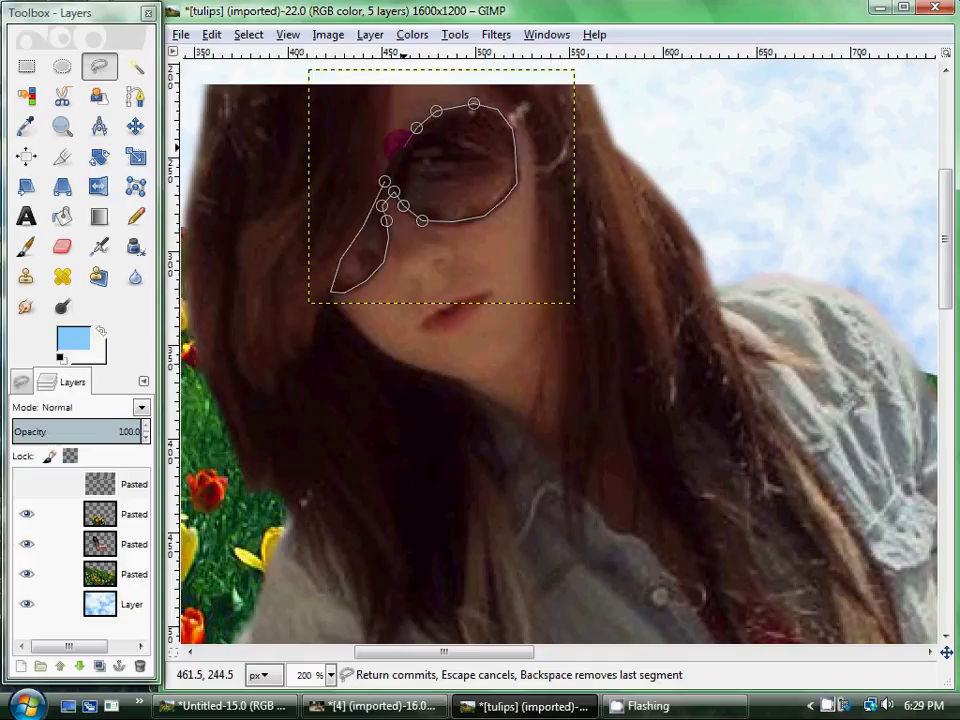
pyautogui.click(383, 180)
# - Invert the lens selection, delete the tulip layer outside the lenses, then select none
pyautogui.rightClick(426, 183)
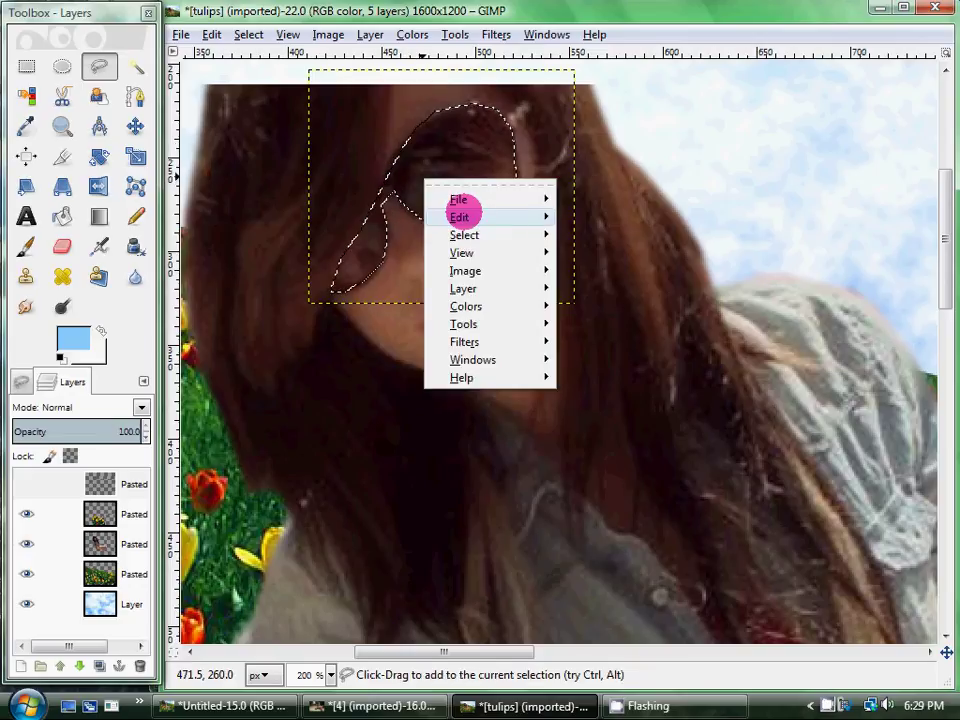
pyautogui.moveTo(465, 234)
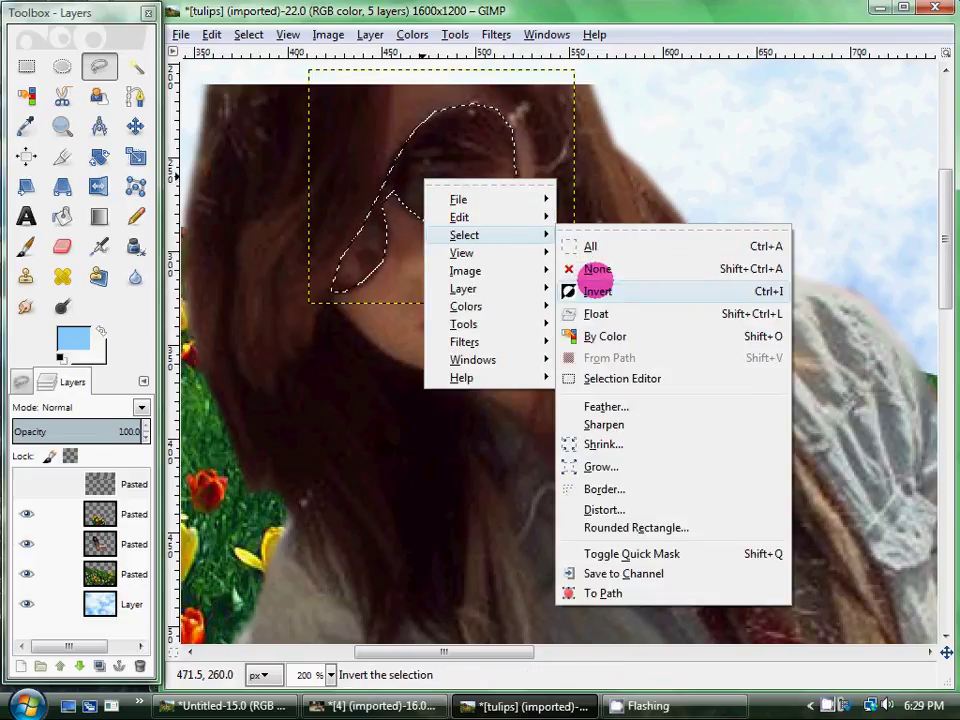
pyautogui.click(597, 289)
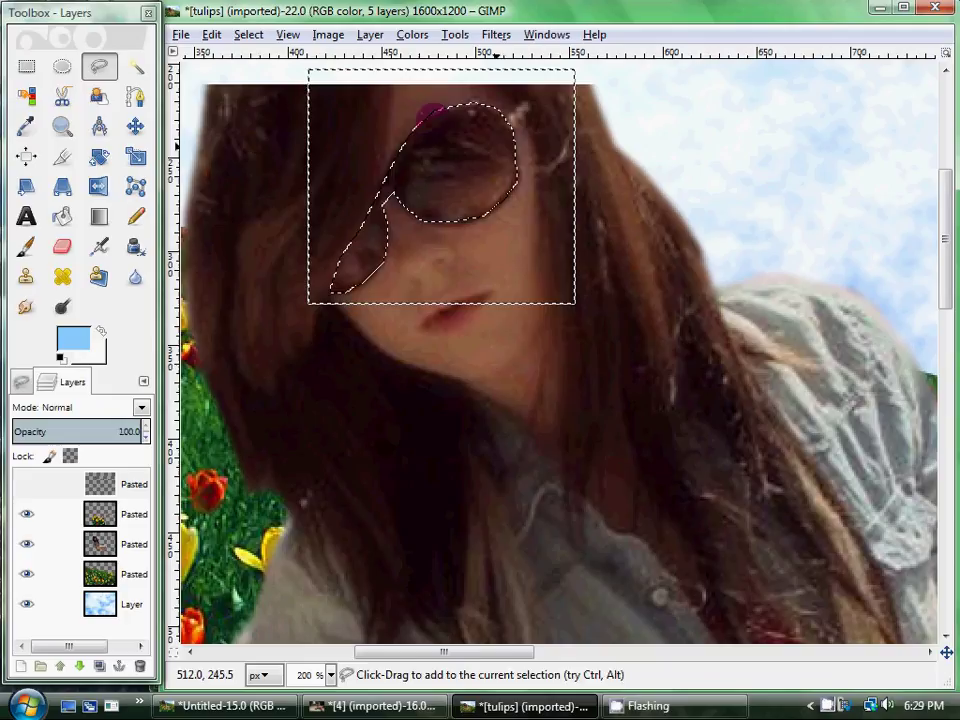
pyautogui.click(28, 484)
pyautogui.press('Delete')
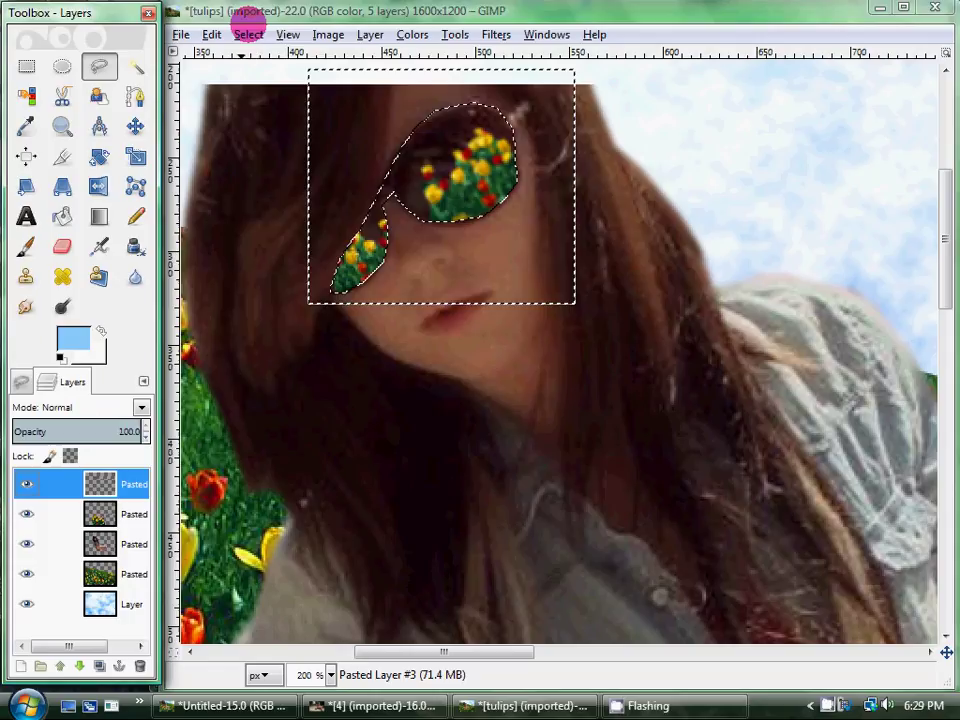
pyautogui.click(249, 34)
pyautogui.click(257, 71)
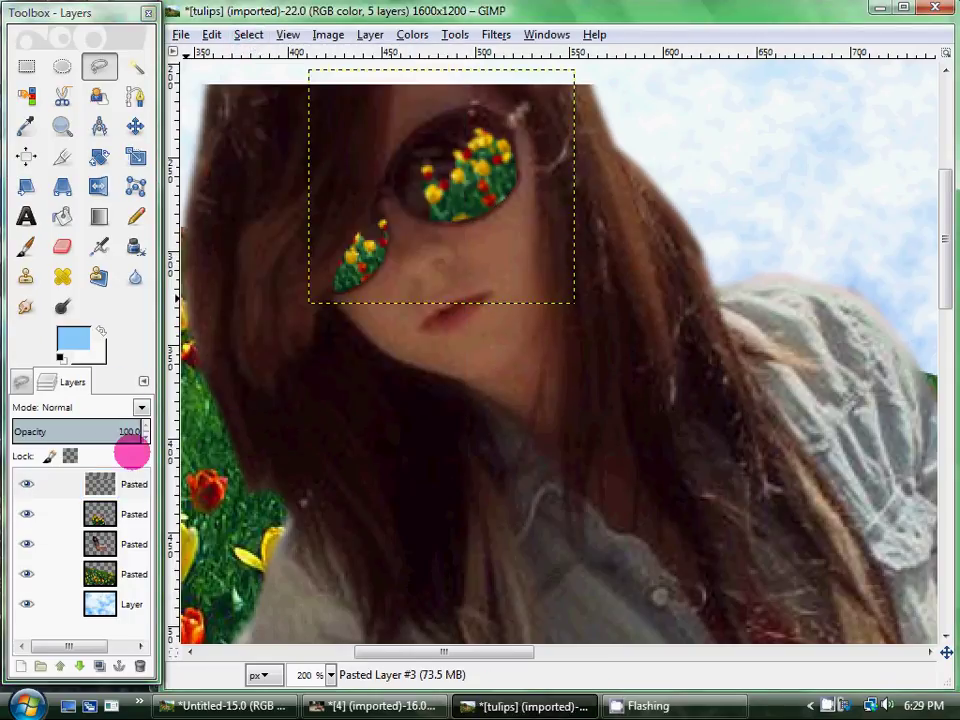
# - Set the top tulip reflection layer's blend mode to Overlay, after briefly trying Dodge
pyautogui.click(101, 512)
pyautogui.click(129, 484)
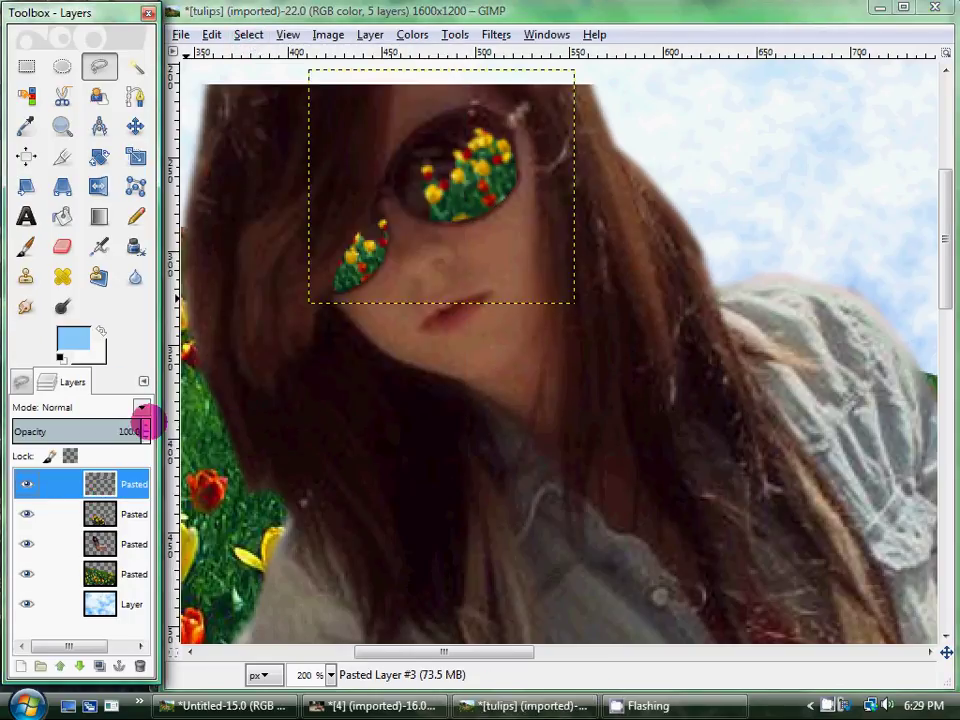
pyautogui.click(142, 408)
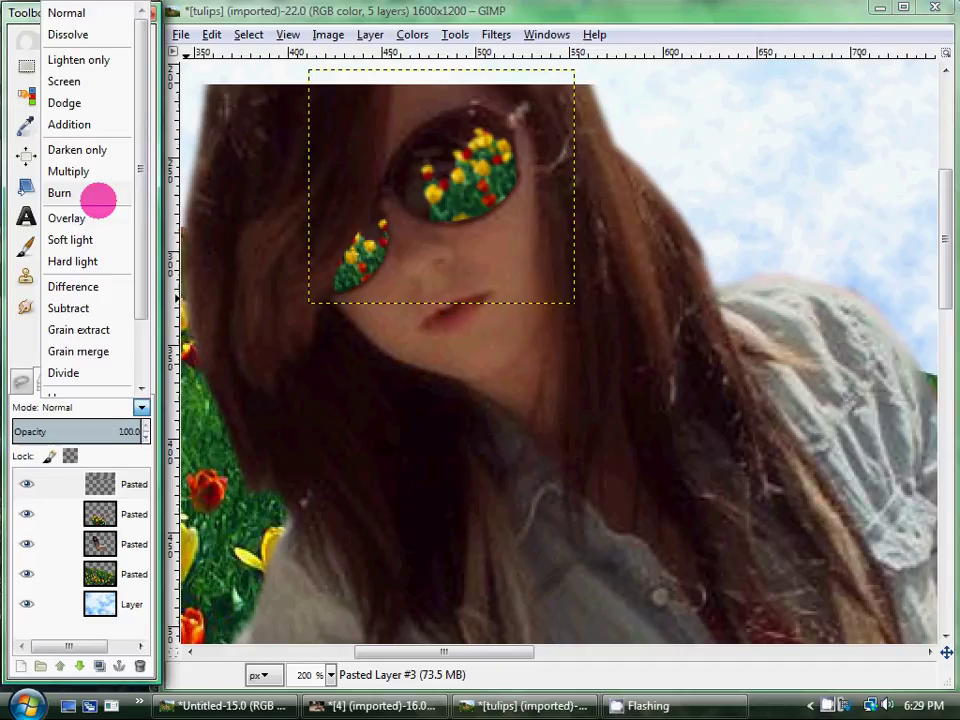
pyautogui.click(90, 217)
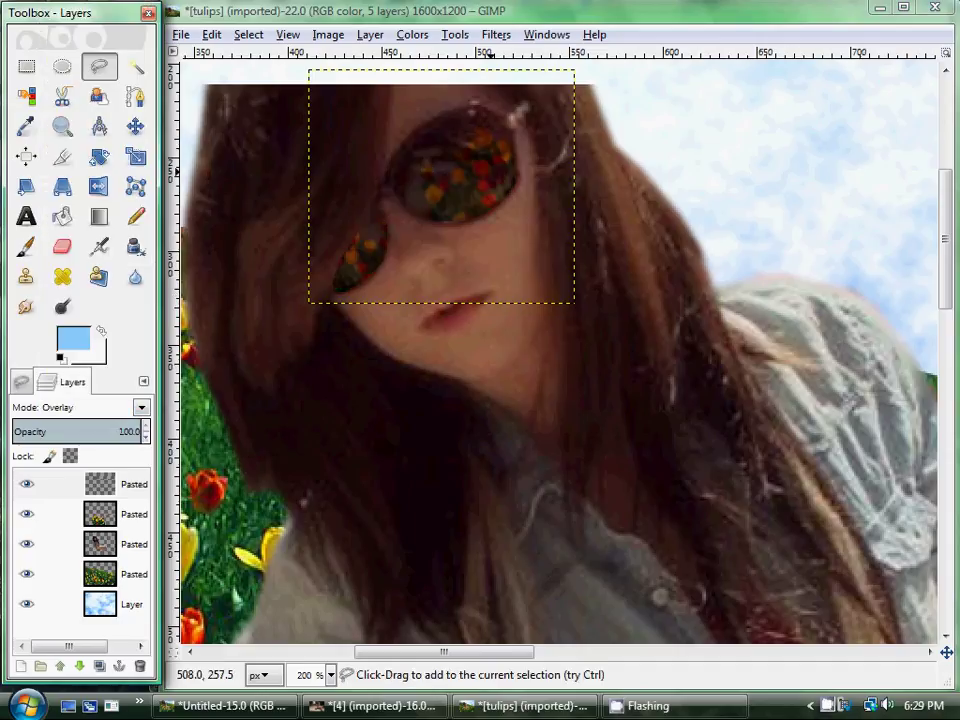
pyautogui.click(142, 408)
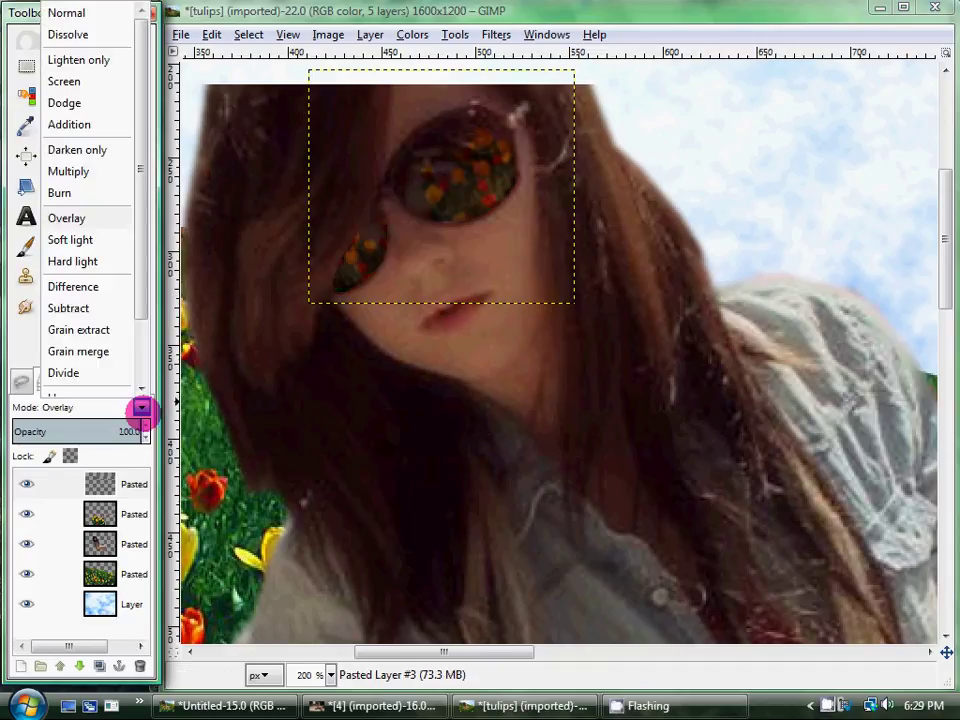
pyautogui.click(100, 100)
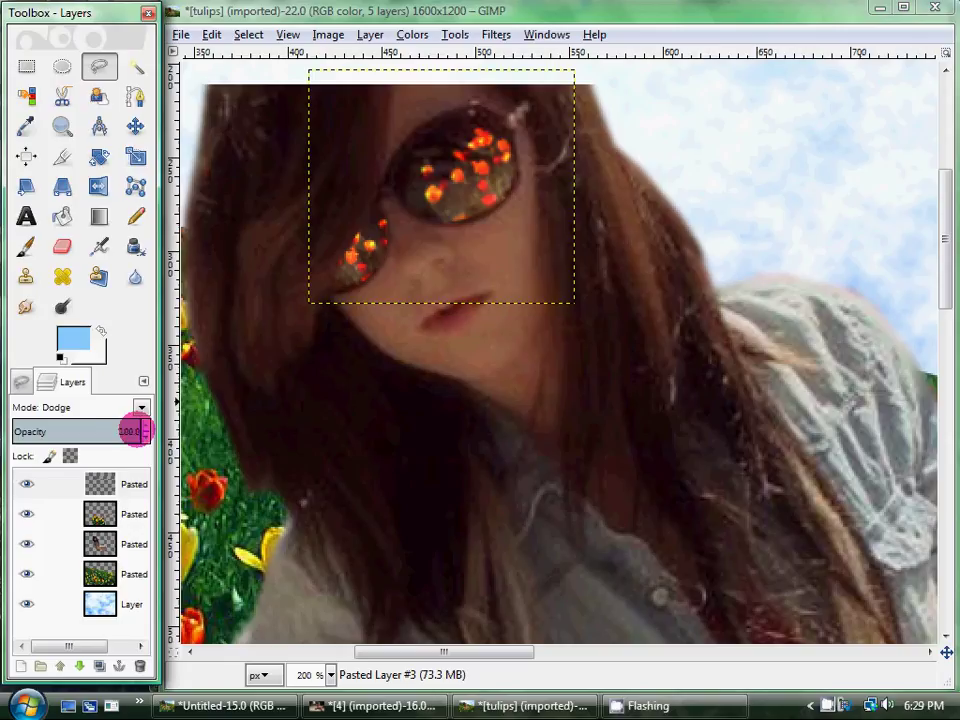
pyautogui.click(141, 408)
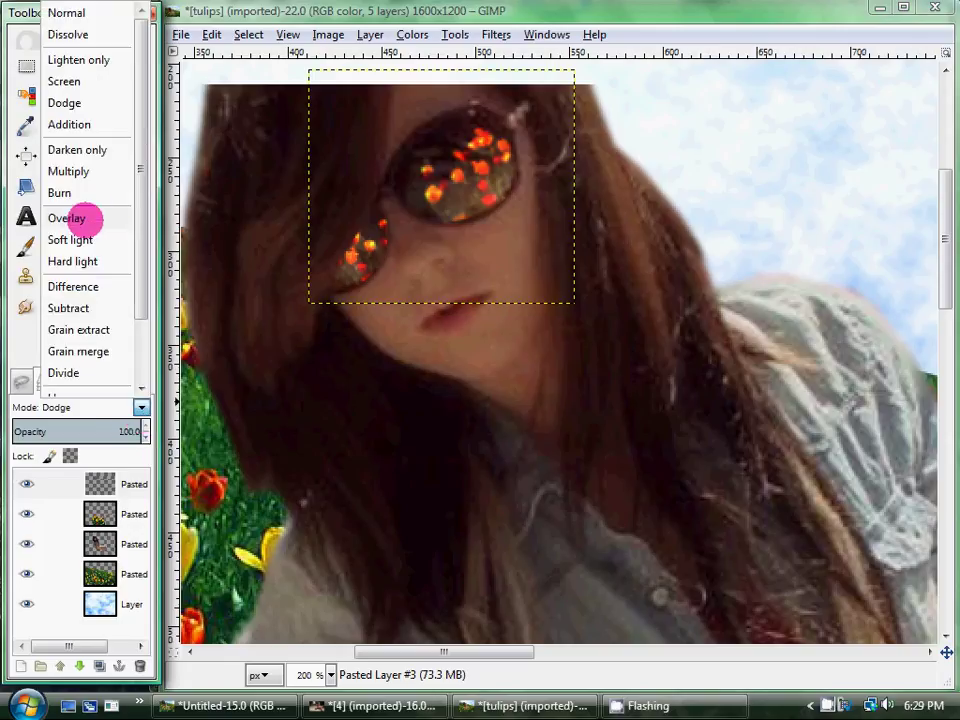
pyautogui.click(67, 218)
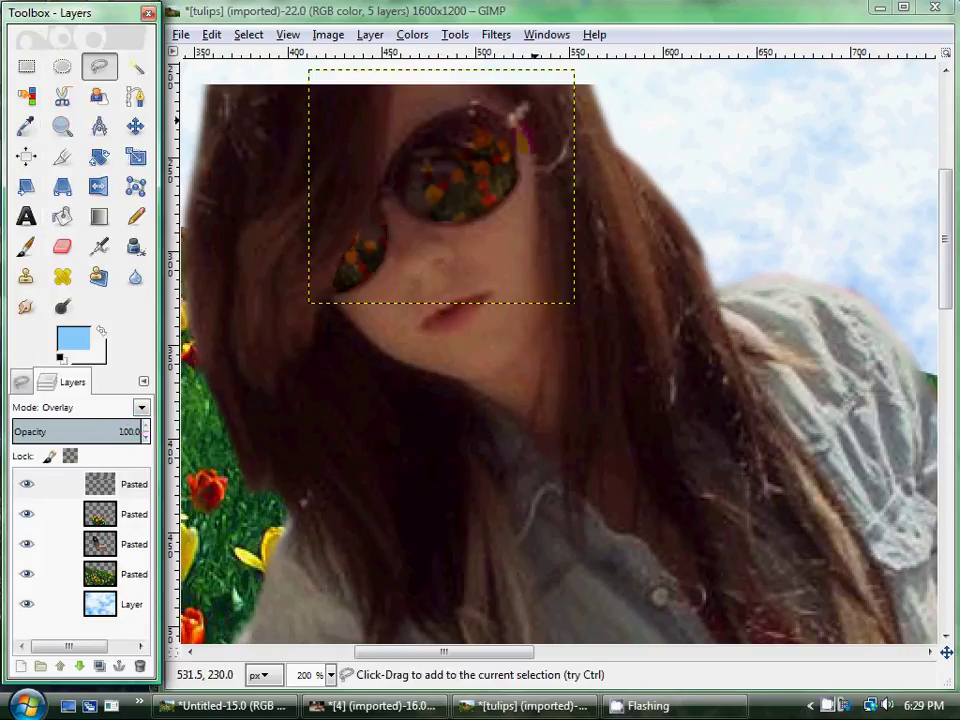
# - Smudge the tulip reflections on the left and right sunglass lenses
pyautogui.click(120, 485)
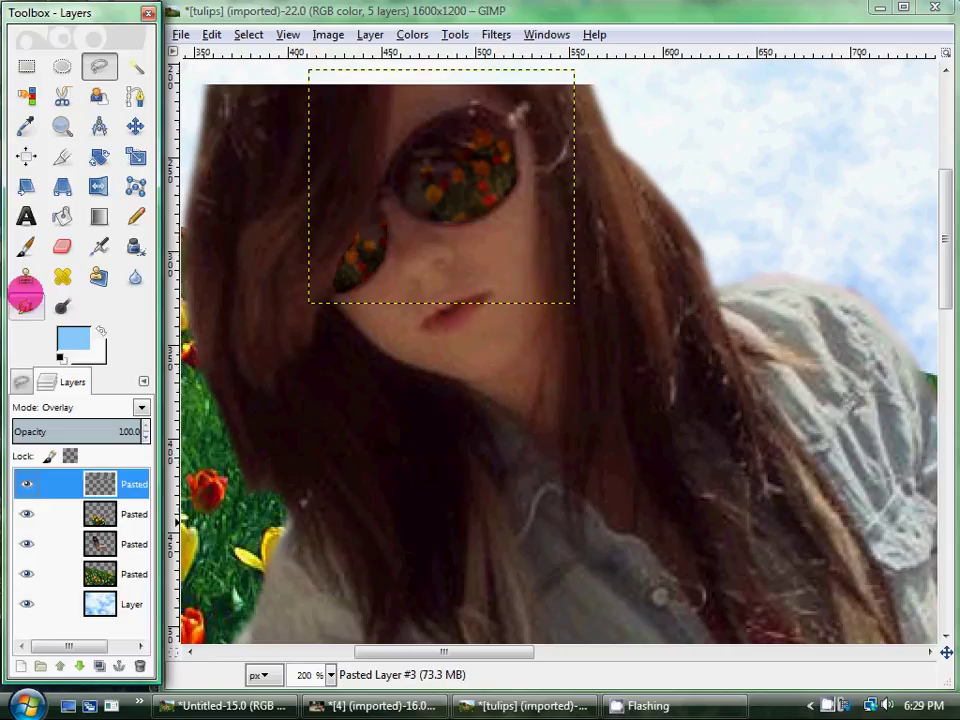
pyautogui.click(26, 300)
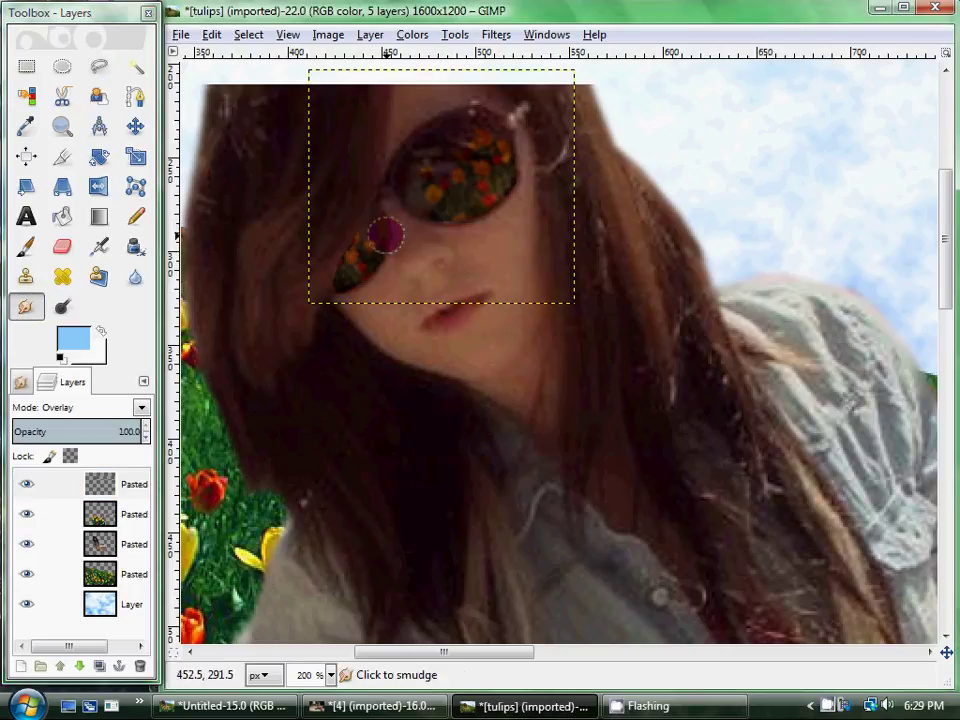
pyautogui.moveTo(386, 227); pyautogui.dragTo(372, 272)
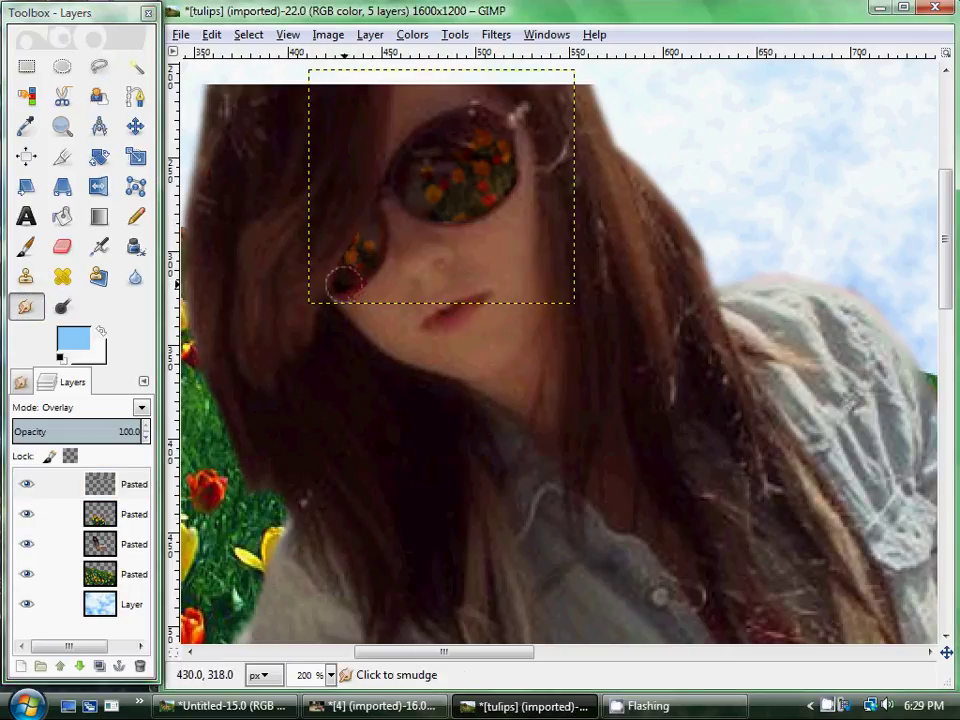
pyautogui.moveTo(456, 185)
pyautogui.mouseDown()
pyautogui.moveTo(427, 205)
pyautogui.moveTo(453, 219)
pyautogui.moveTo(477, 213)
pyautogui.mouseUp()
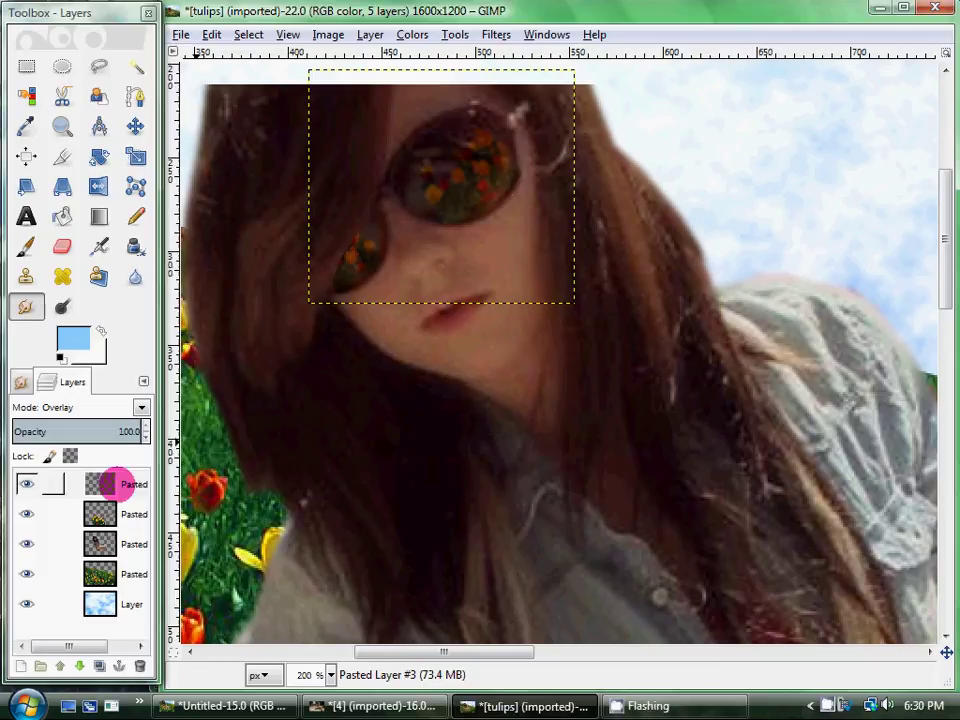
# - Lower the tulip reflection layer's opacity to about 60 (60.1)
pyautogui.click(120, 484)
pyautogui.moveTo(119, 432)
pyautogui.mouseDown()
pyautogui.moveTo(90, 432)
pyautogui.moveTo(118, 454)
pyautogui.moveTo(81, 439)
pyautogui.moveTo(156, 439)
pyautogui.moveTo(138, 457)
pyautogui.mouseUp()
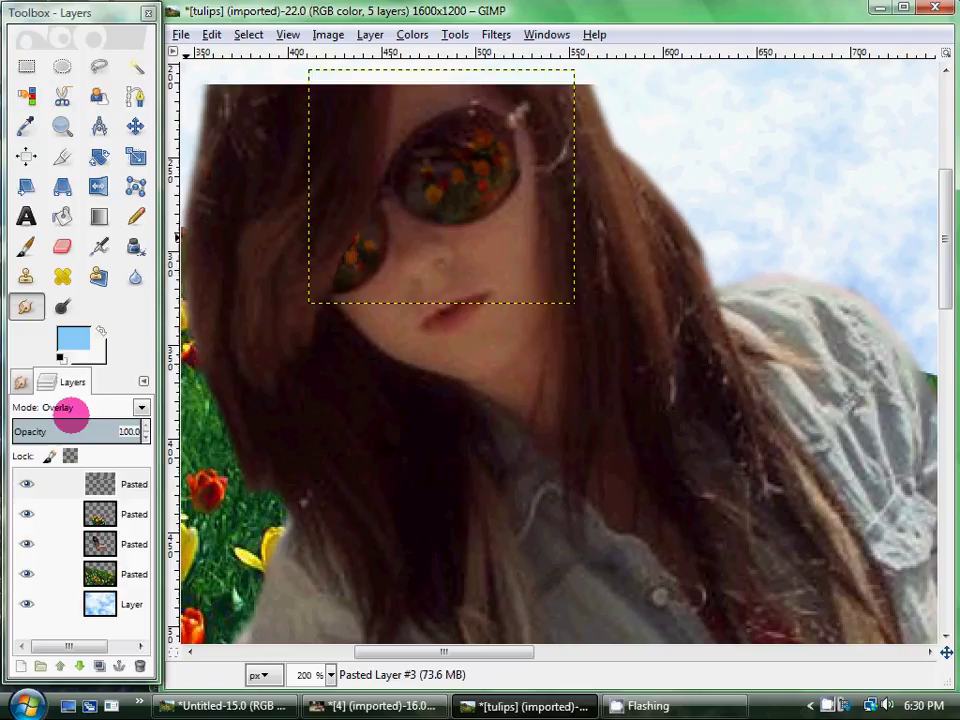
pyautogui.click(70, 431)
pyautogui.moveTo(70, 431); pyautogui.dragTo(98, 431)
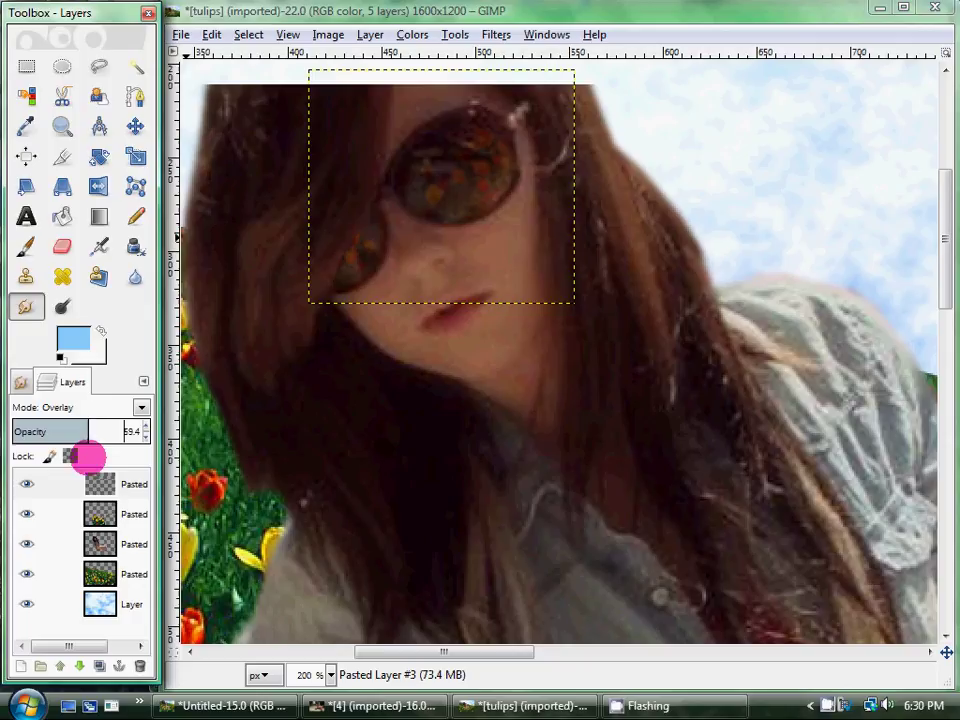
pyautogui.moveTo(82, 460); pyautogui.dragTo(96, 466)
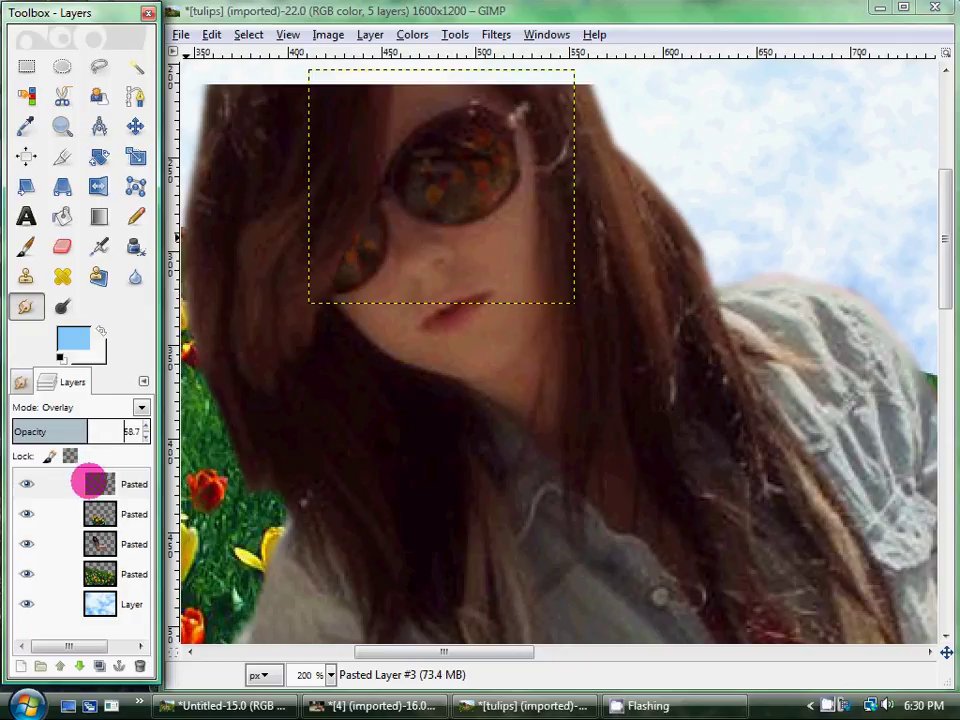
pyautogui.moveTo(88, 482)
pyautogui.mouseDown()
pyautogui.moveTo(135, 486)
pyautogui.moveTo(51, 564)
pyautogui.moveTo(112, 500)
pyautogui.moveTo(176, 536)
pyautogui.moveTo(355, 43)
pyautogui.moveTo(95, 487)
pyautogui.mouseUp()
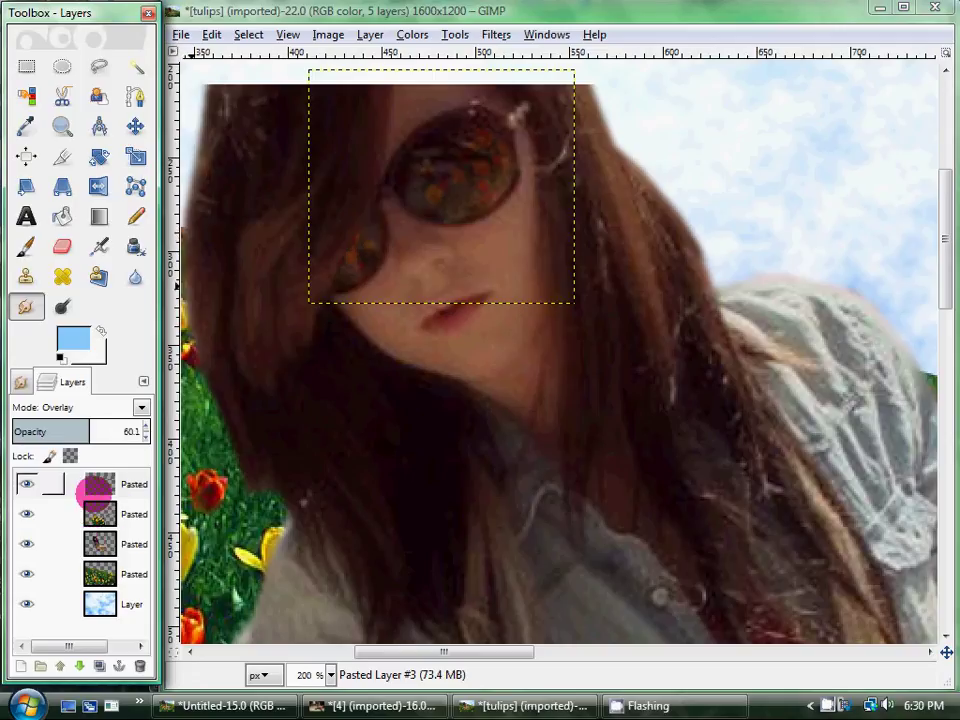
# - Merge down the girl, middle and reflection layers, leaving two layers
pyautogui.rightClick(98, 483)
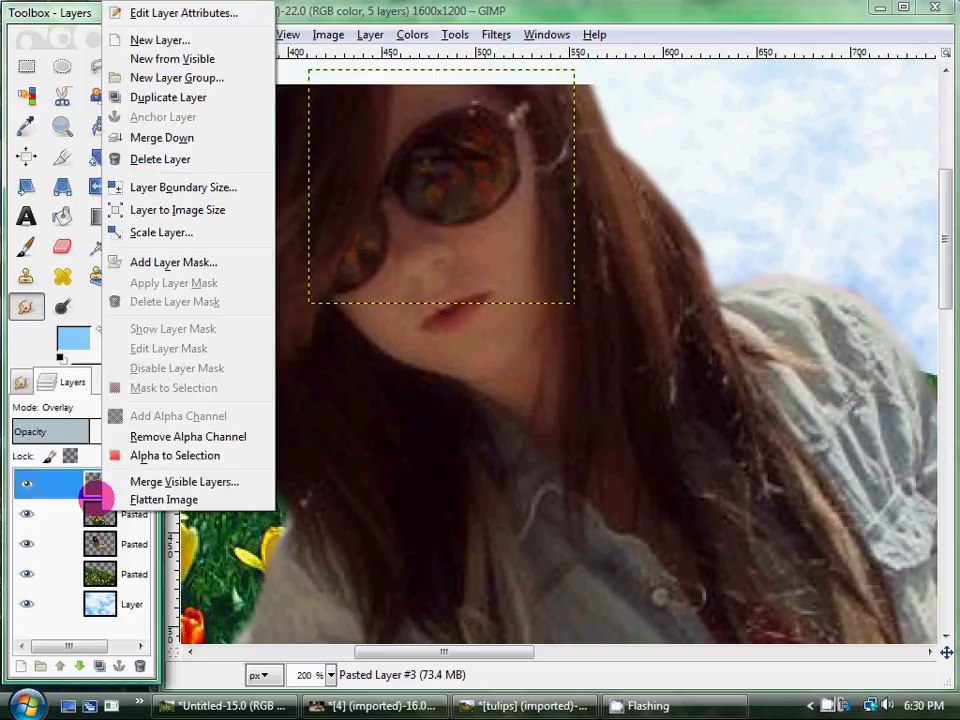
pyautogui.click(95, 513)
pyautogui.rightClick(100, 543)
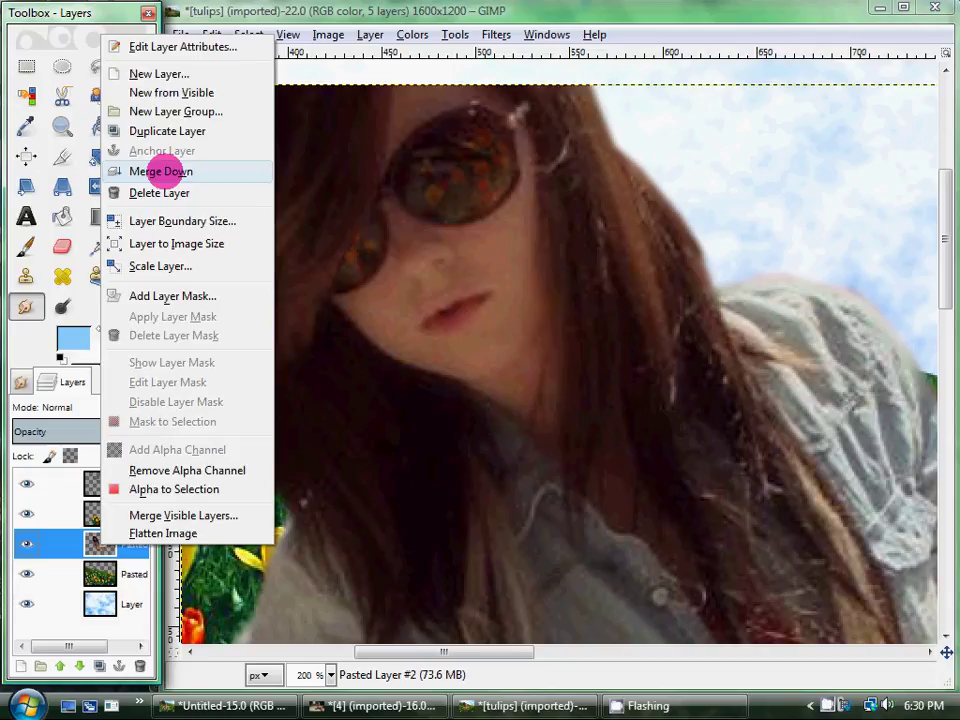
pyautogui.click(171, 171)
pyautogui.rightClick(106, 515)
pyautogui.click(176, 137)
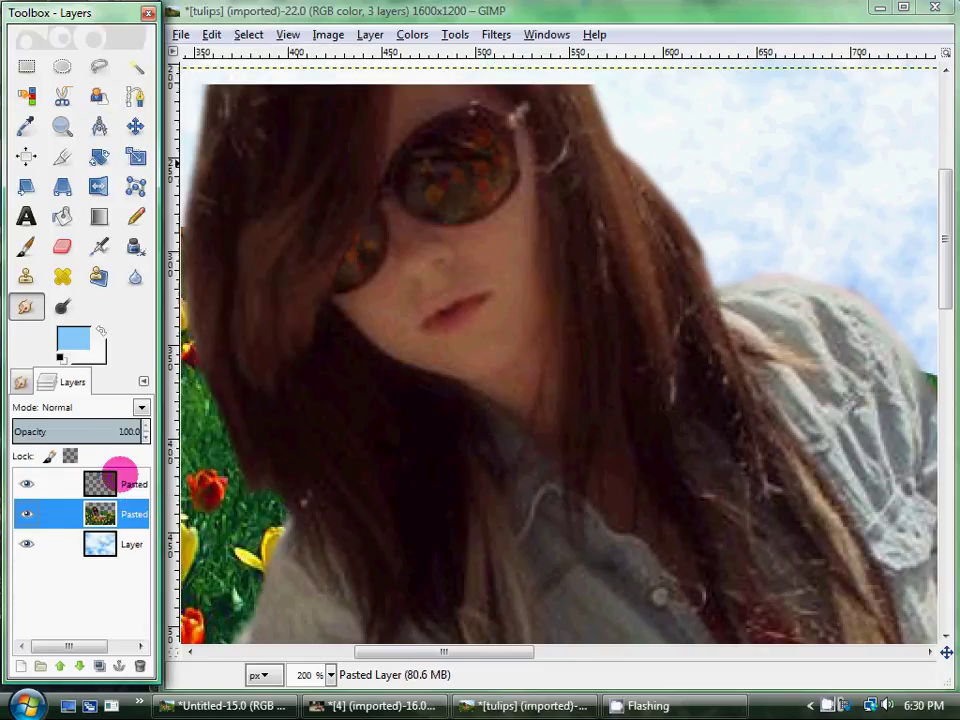
pyautogui.rightClick(101, 484)
pyautogui.click(172, 138)
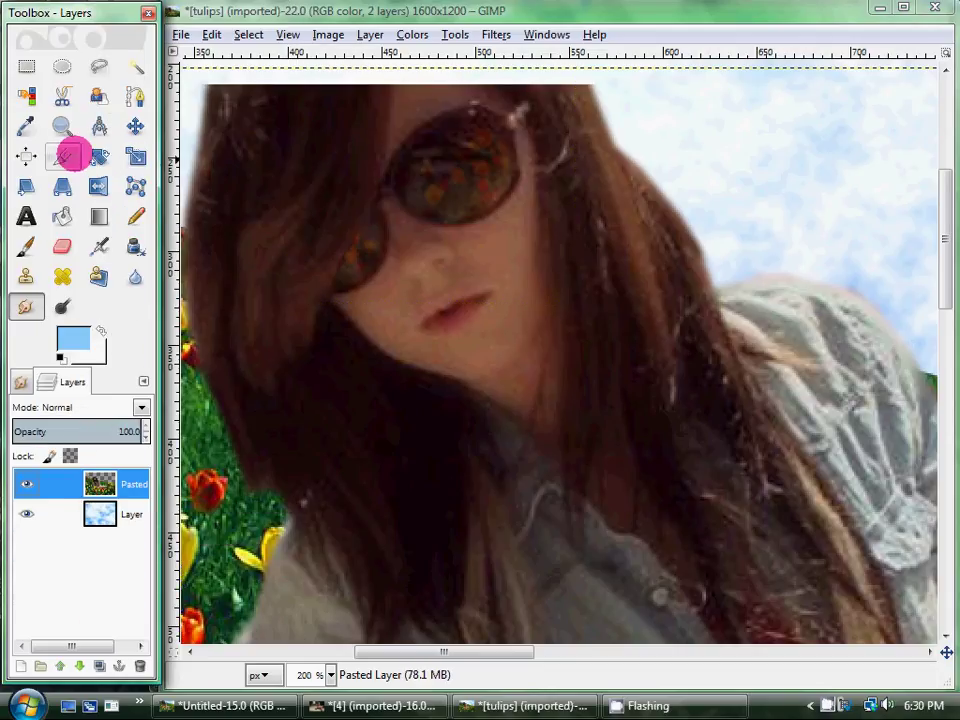
# - Zoom out to 50% and merge the pasted girl layer onto the background layer
pyautogui.click(62, 125)
pyautogui.click(20, 382)
pyautogui.click(31, 473)
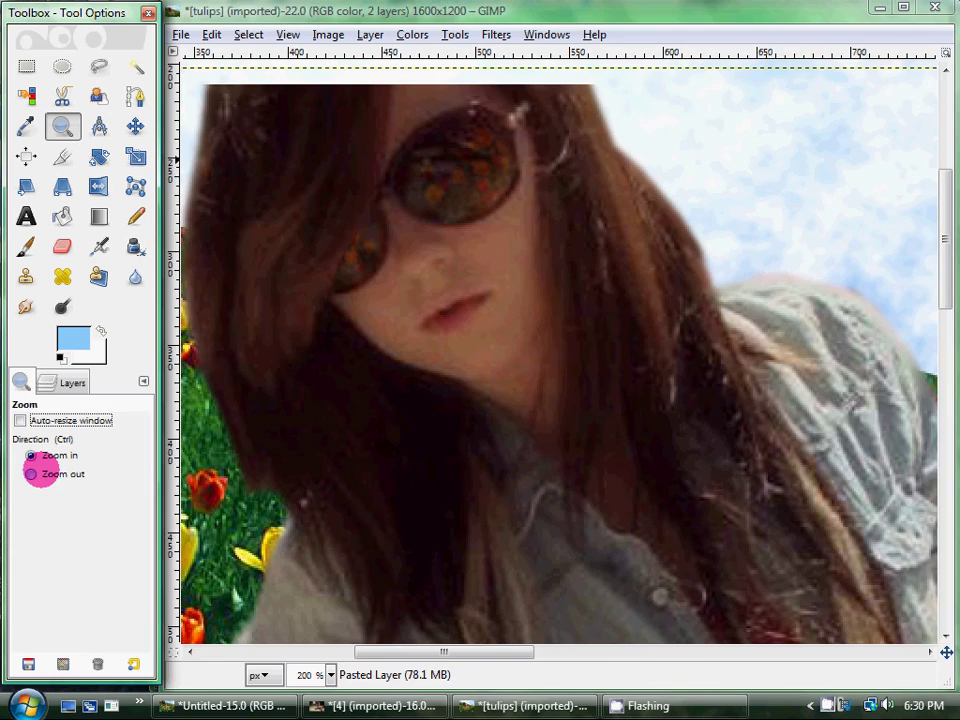
pyautogui.click(432, 478)
pyautogui.click(432, 478)
pyautogui.click(432, 478)
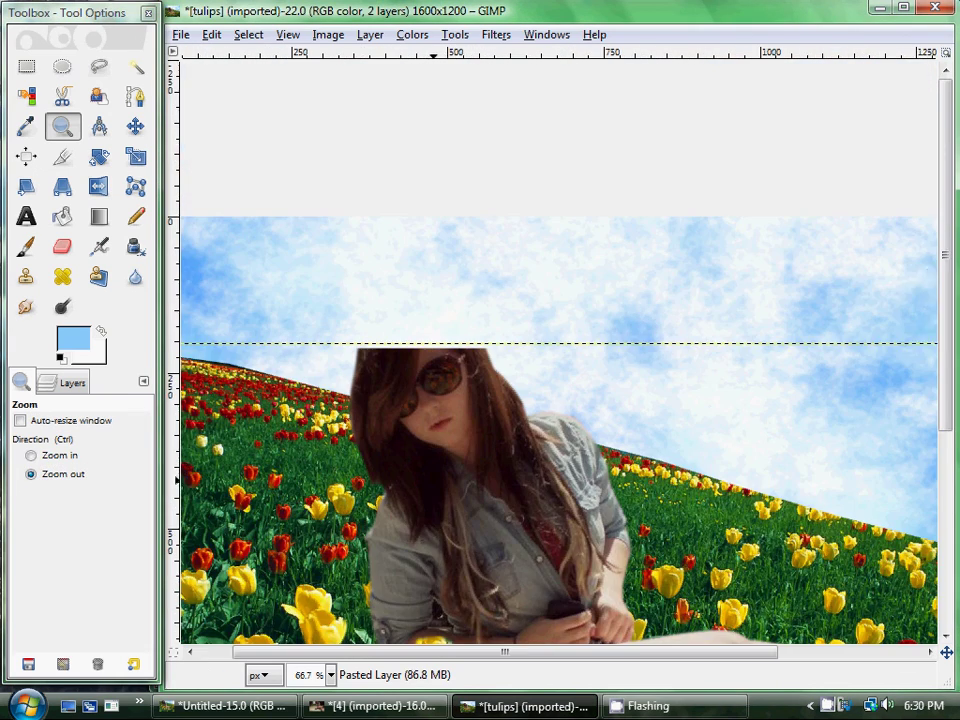
pyautogui.moveTo(931, 334); pyautogui.dragTo(945, 467)
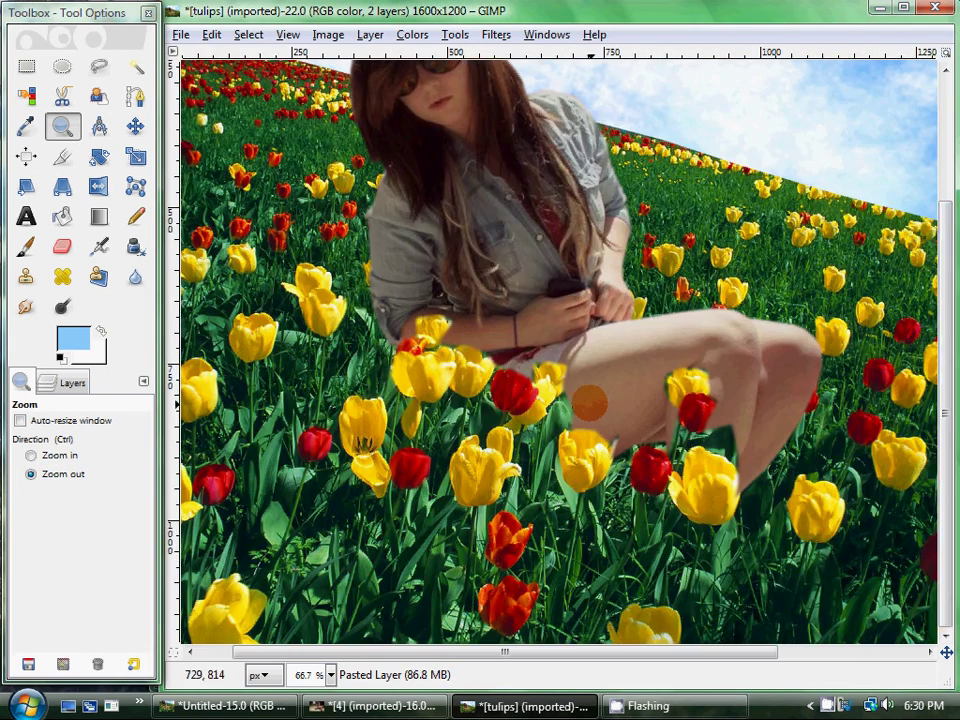
pyautogui.click(589, 400)
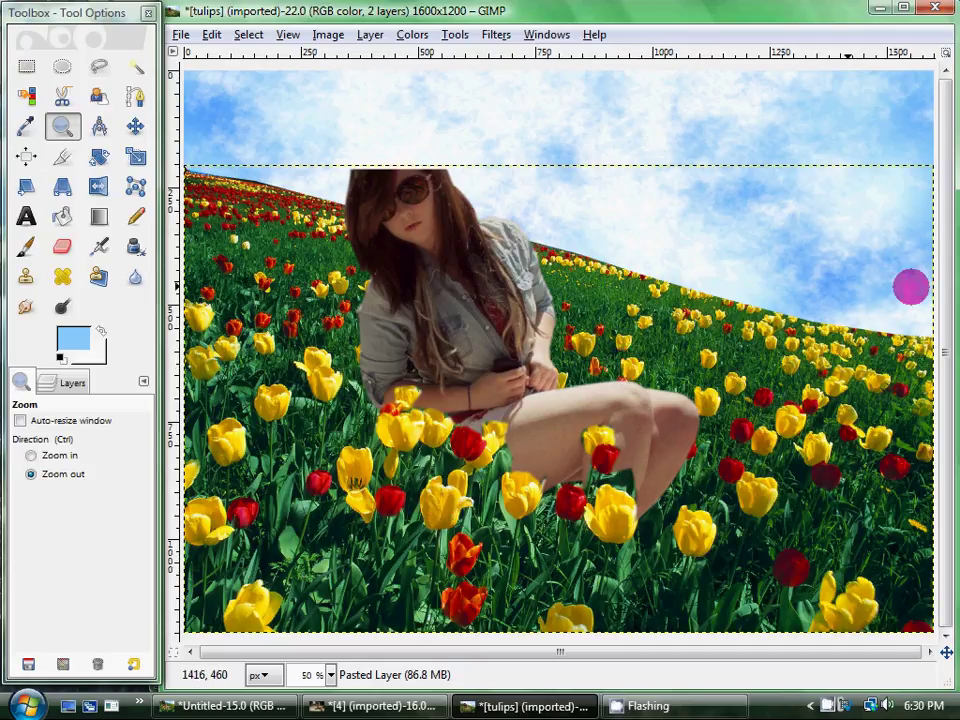
pyautogui.click(64, 378)
pyautogui.click(122, 486)
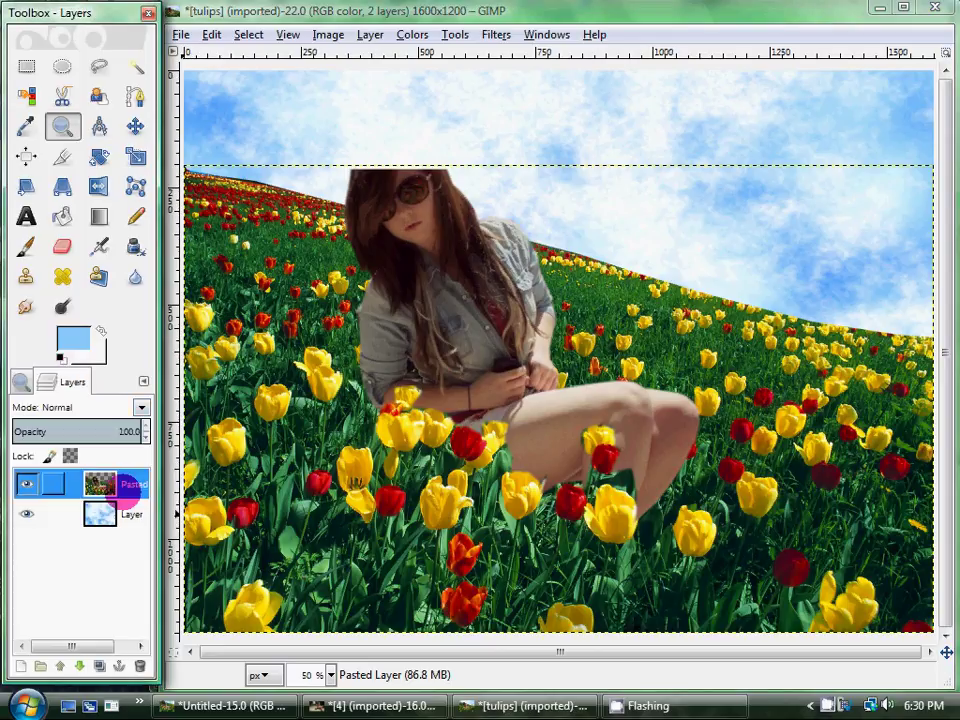
pyautogui.rightClick(122, 486)
pyautogui.click(186, 137)
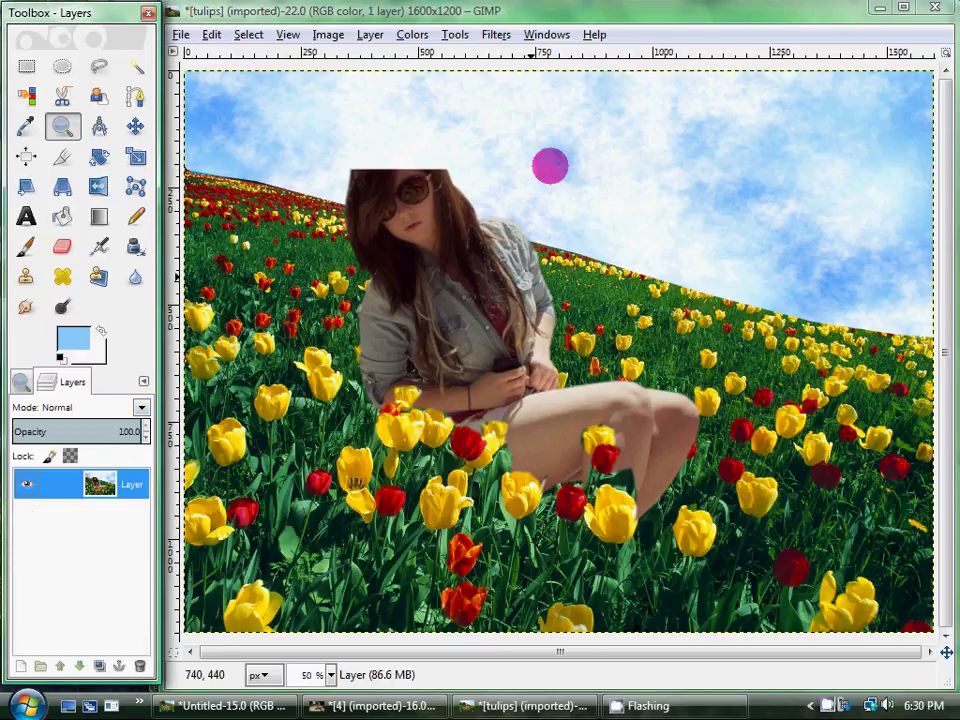
pyautogui.click(496, 34)
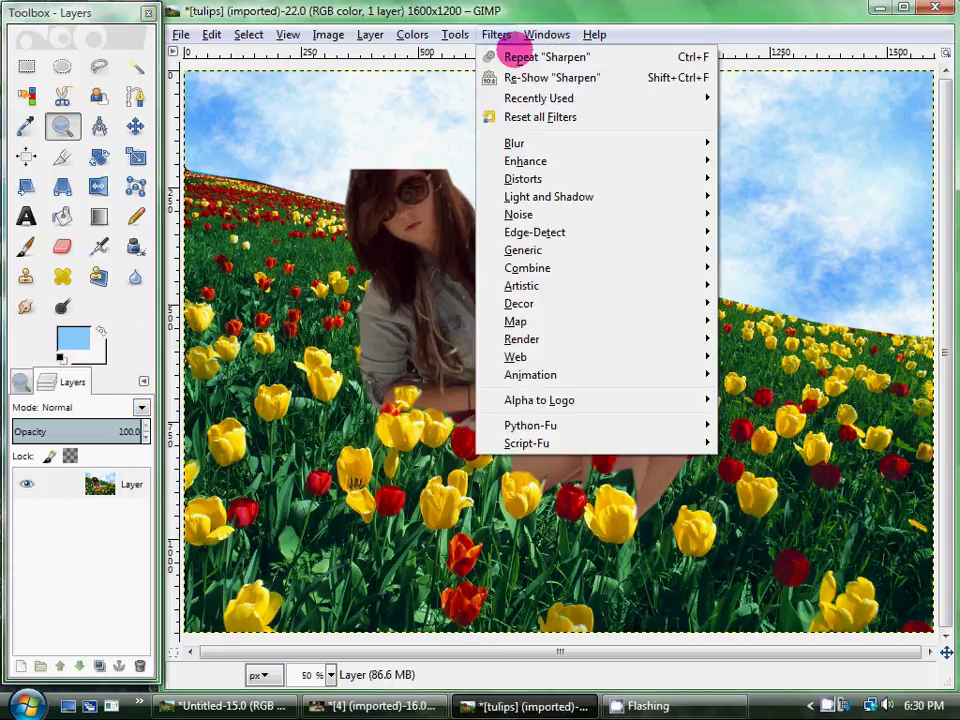
# - Choose the Distant_Sun style for the Gradient Flare after comparing the other flare styles
pyautogui.moveTo(564, 197)
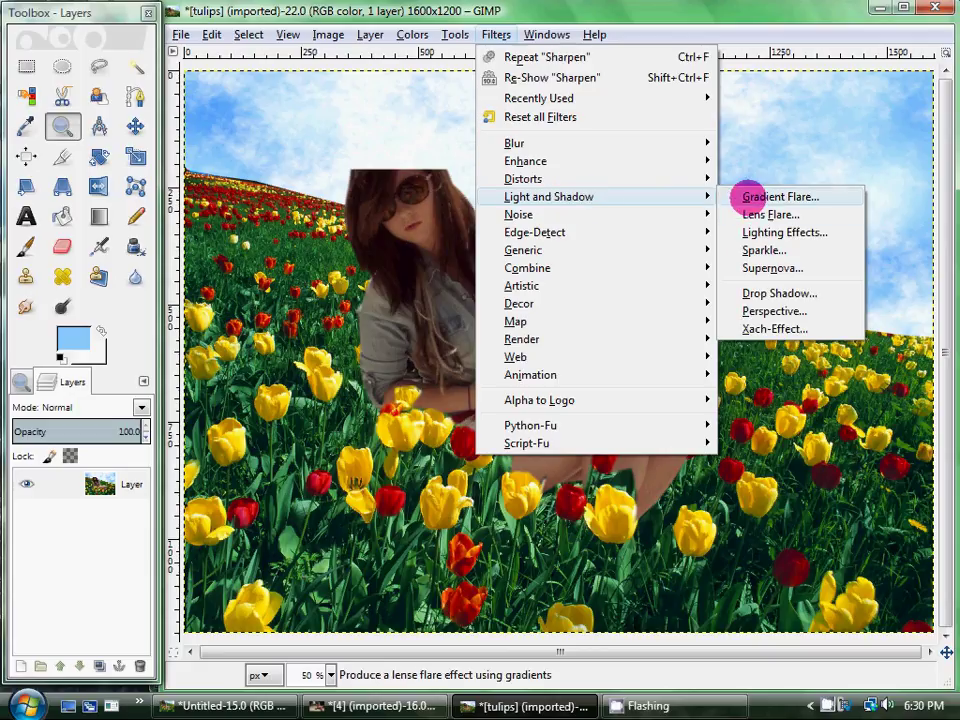
pyautogui.click(752, 197)
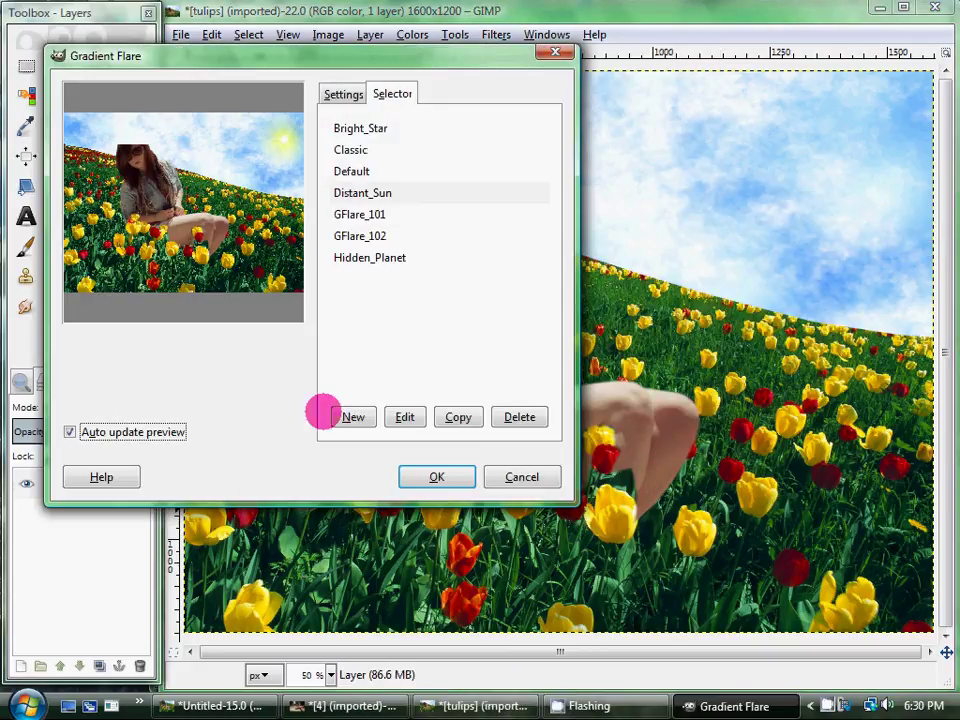
pyautogui.click(384, 193)
pyautogui.click(360, 171)
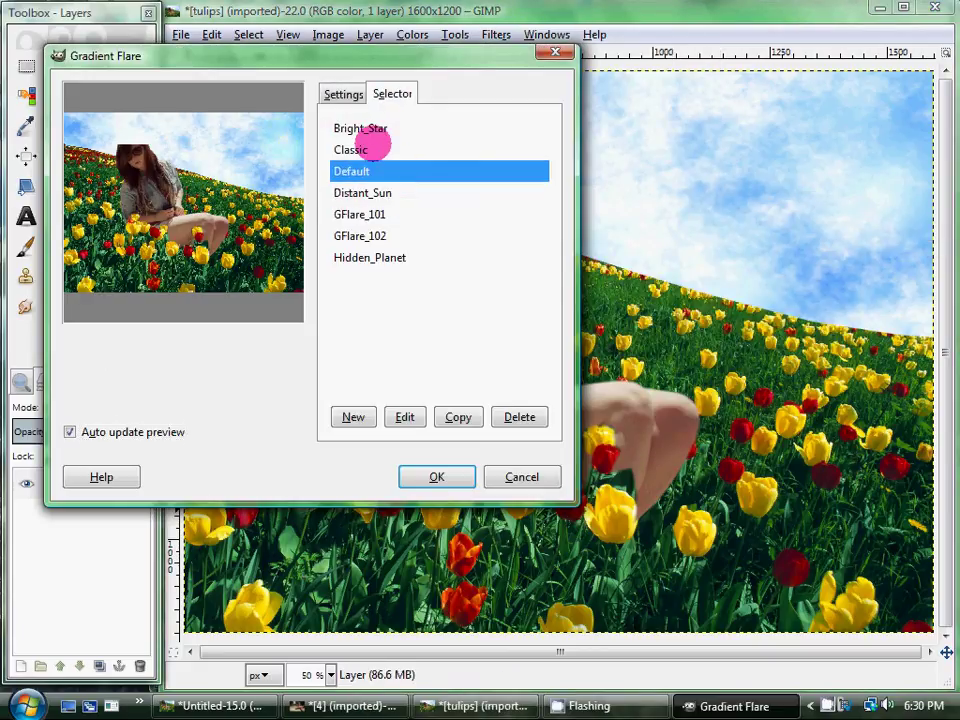
pyautogui.click(360, 148)
pyautogui.click(364, 125)
pyautogui.click(384, 191)
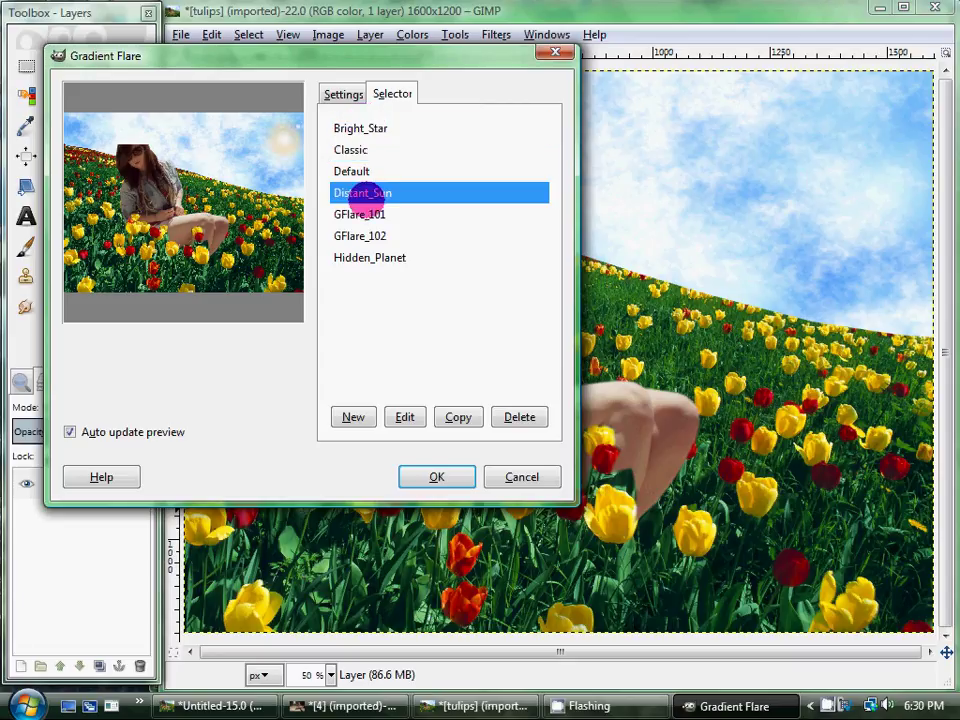
pyautogui.click(367, 130)
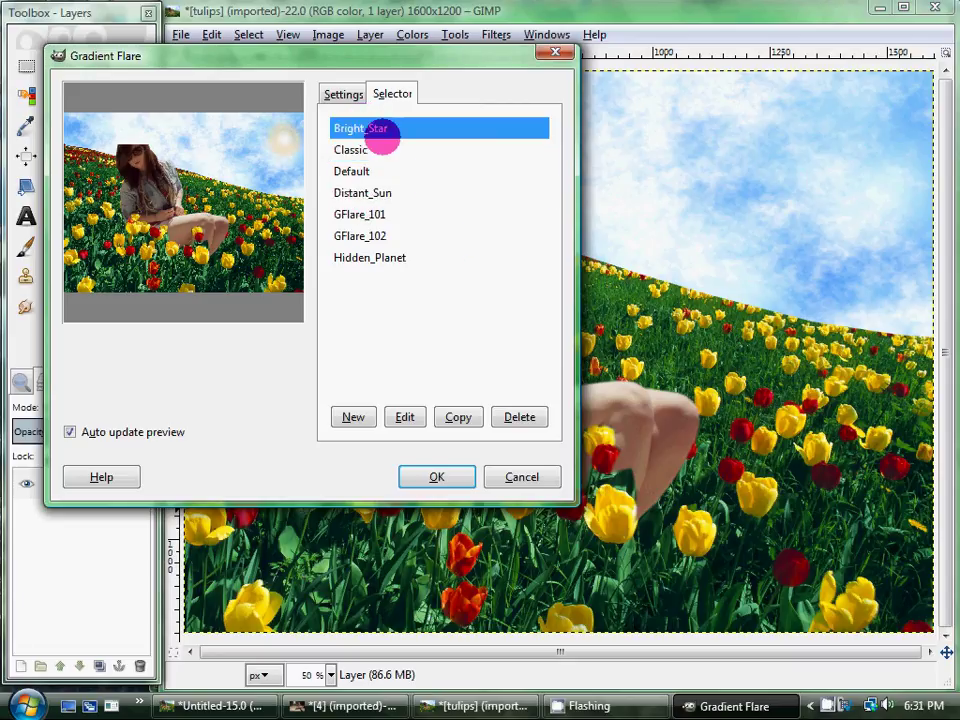
pyautogui.click(392, 257)
pyautogui.click(390, 238)
pyautogui.click(383, 222)
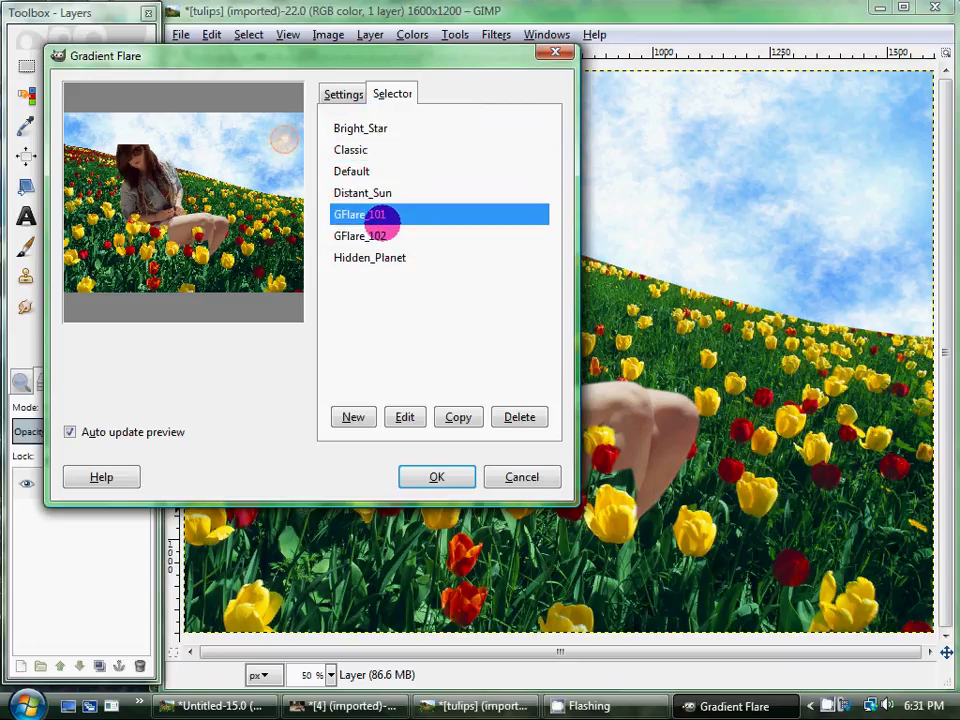
pyautogui.click(364, 191)
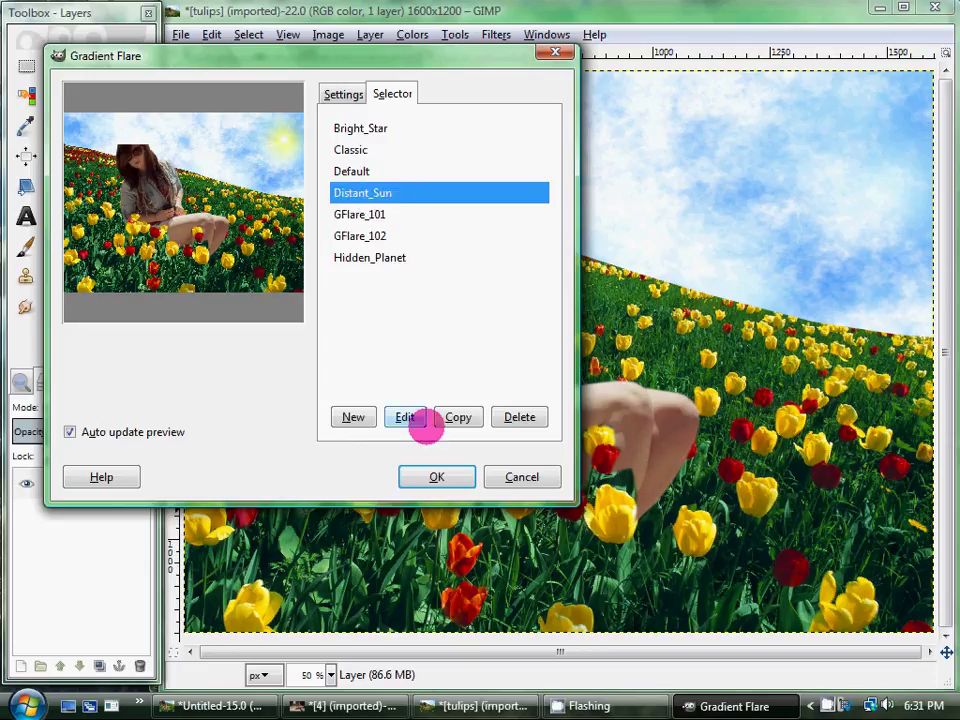
pyautogui.click(421, 466)
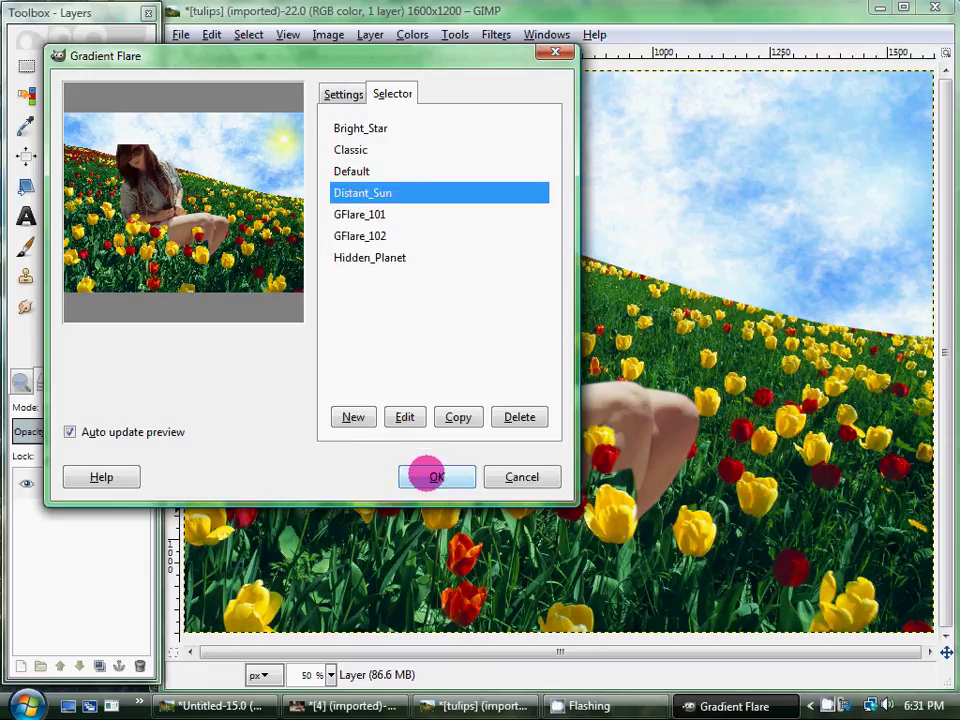
# - Set the flare radius to 220 and vector angle to 74.2, then apply it
pyautogui.click(352, 95)
pyautogui.click(463, 226)
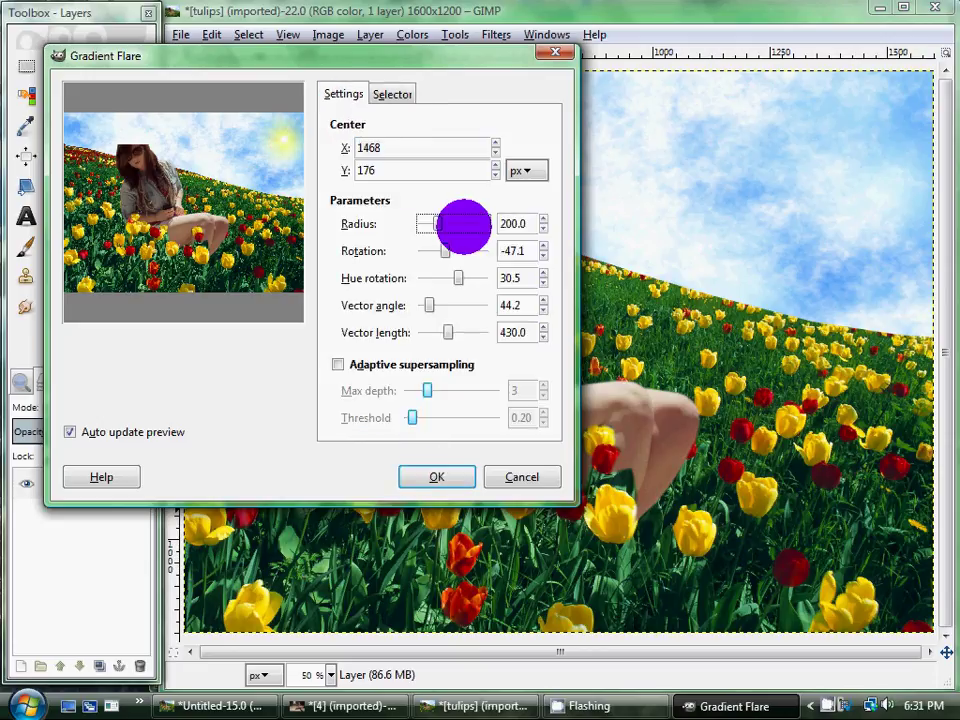
pyautogui.moveTo(463, 226); pyautogui.dragTo(425, 252)
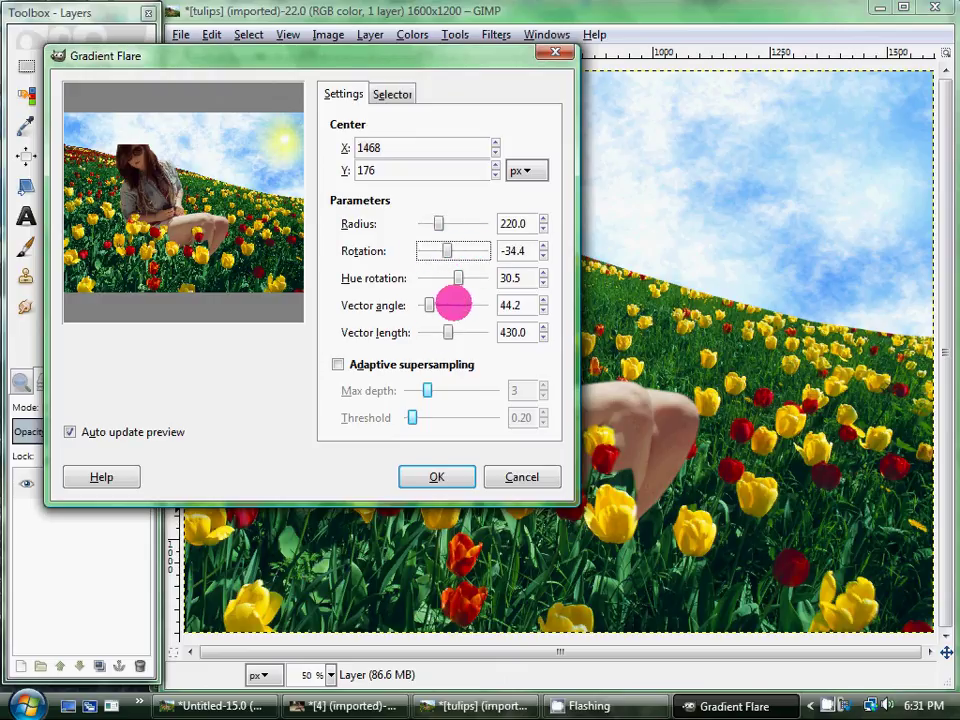
pyautogui.moveTo(456, 303); pyautogui.dragTo(461, 358)
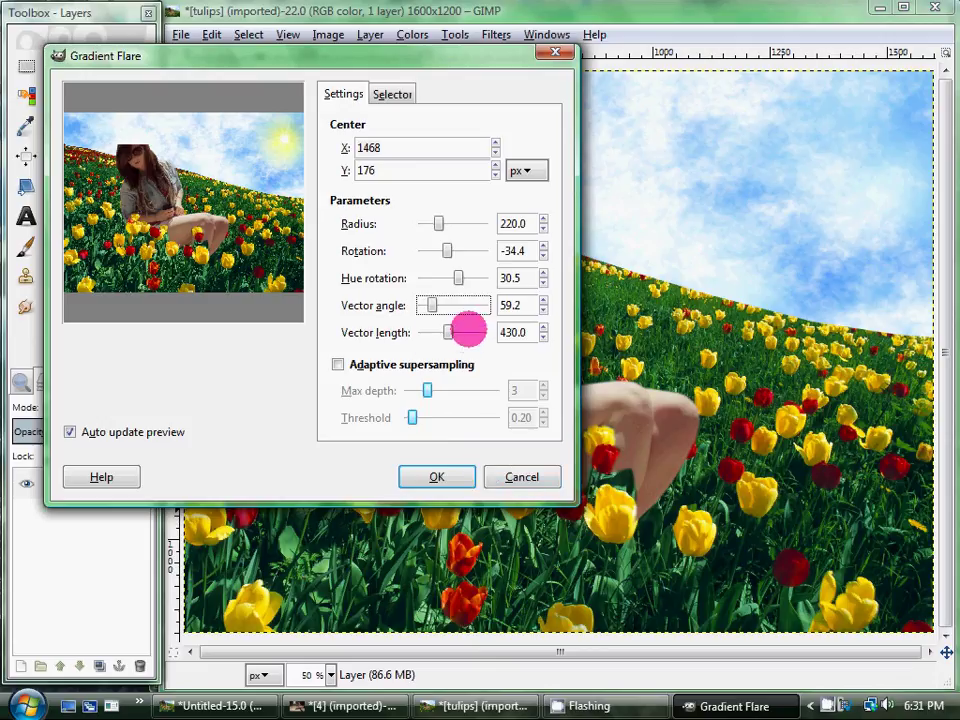
pyautogui.click(467, 306)
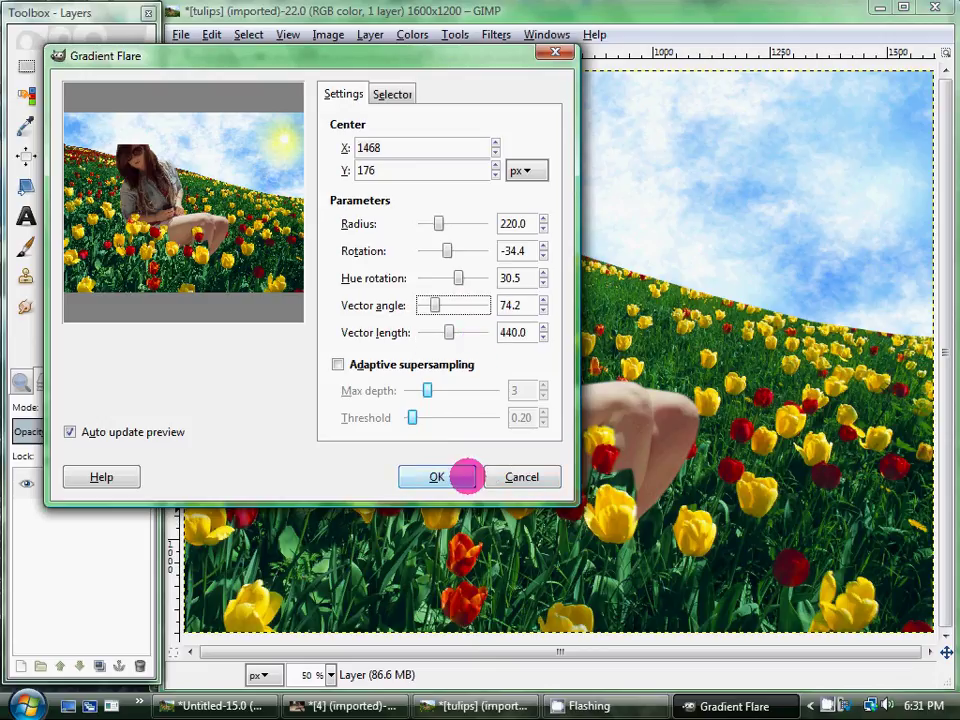
pyautogui.click(466, 476)
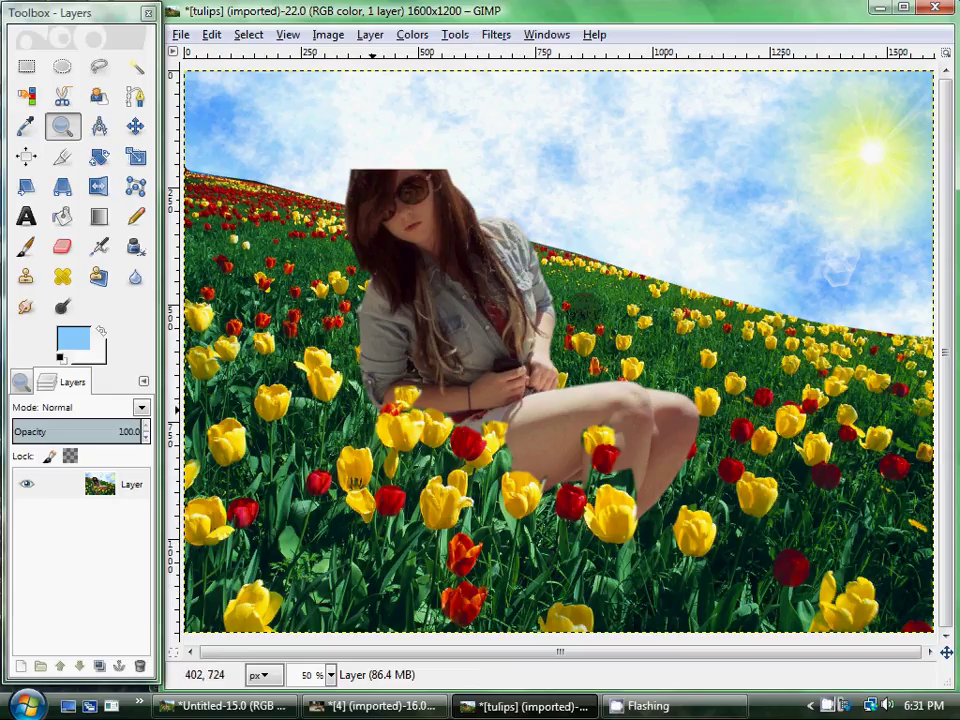
# - Render a Lens Flare centred on the sun in the upper-right sky
pyautogui.click(497, 34)
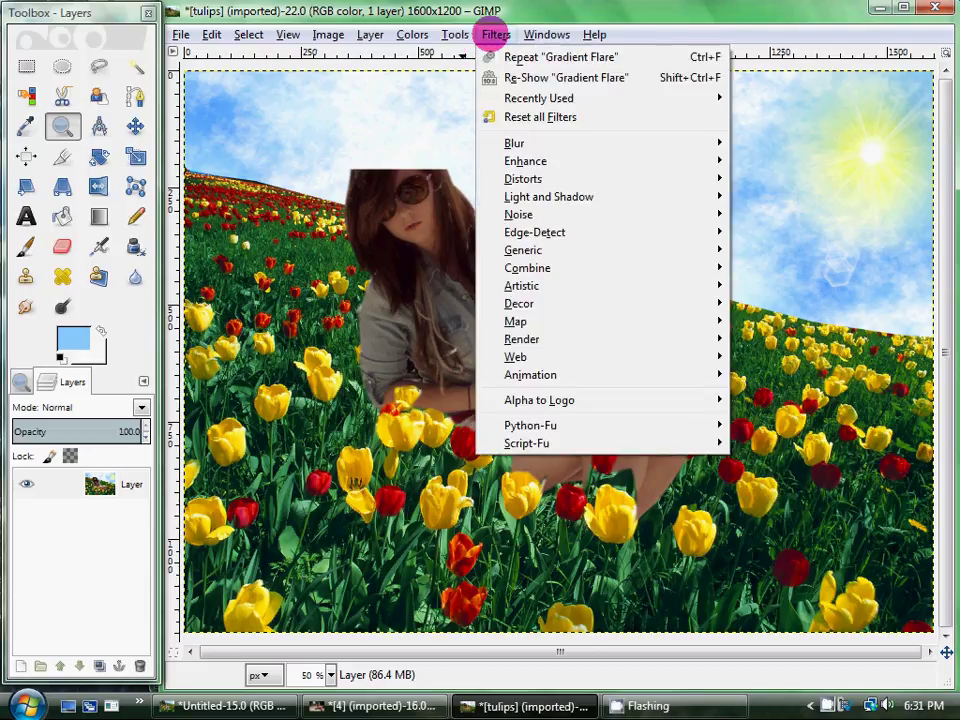
pyautogui.moveTo(532, 171)
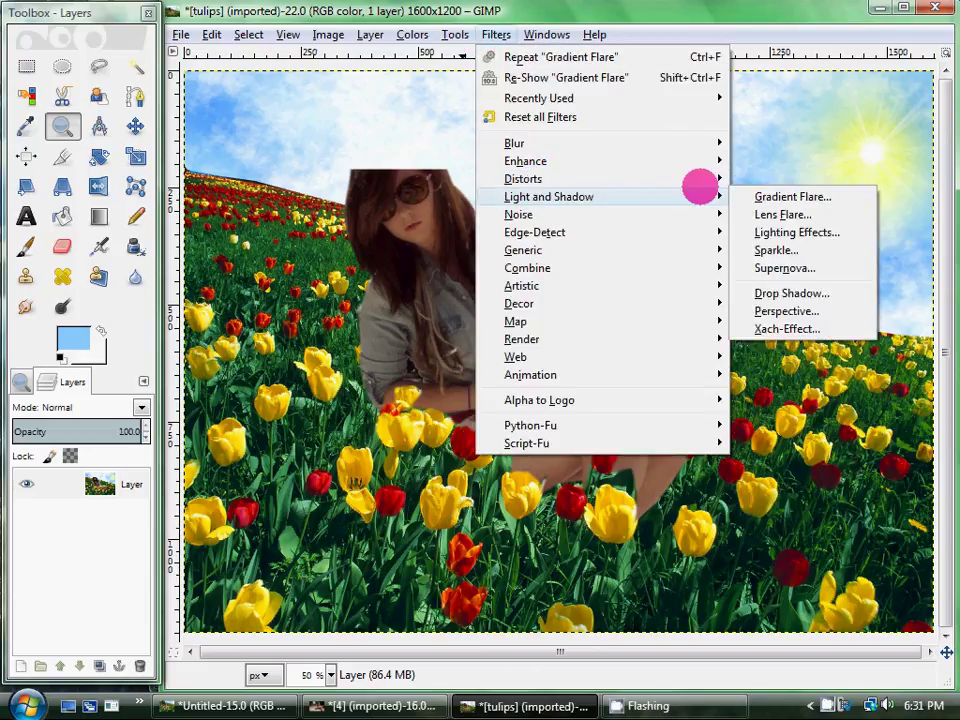
pyautogui.click(760, 212)
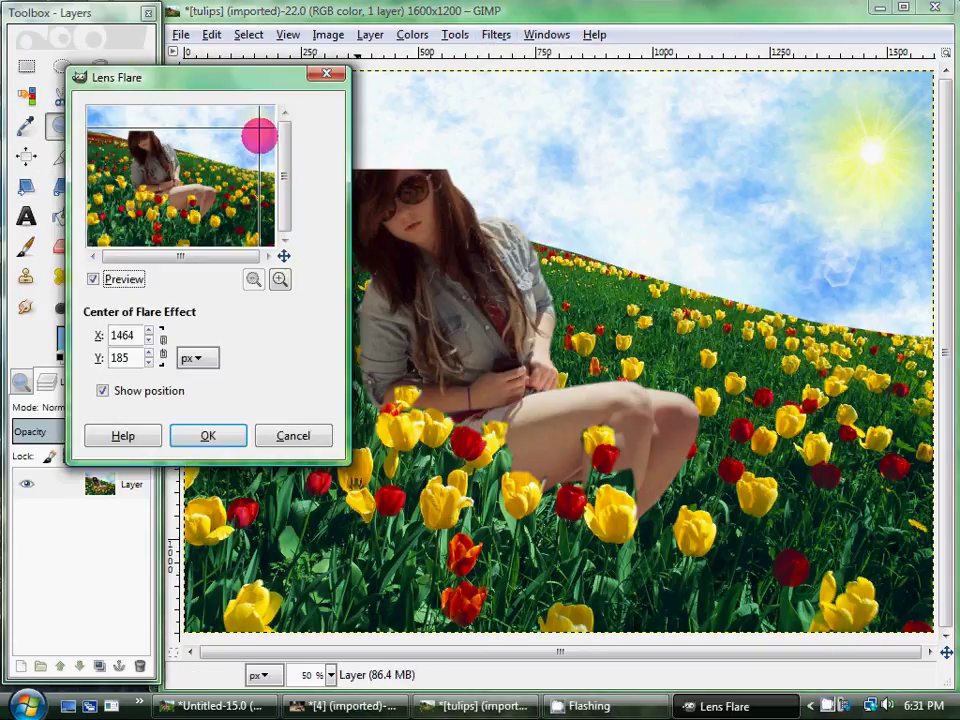
pyautogui.click(256, 128)
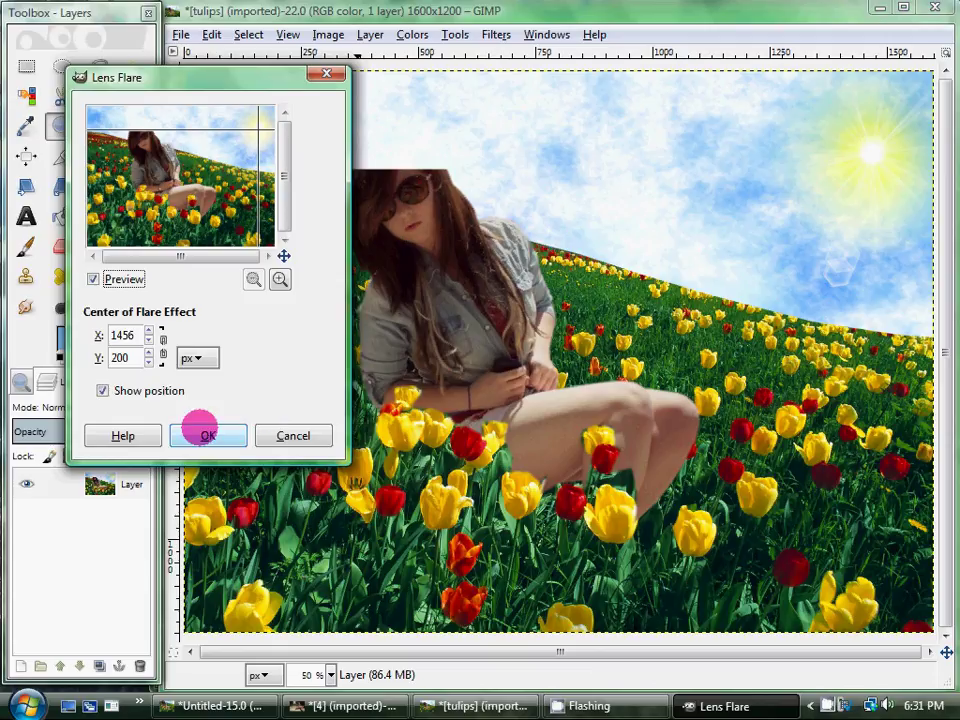
pyautogui.click(200, 428)
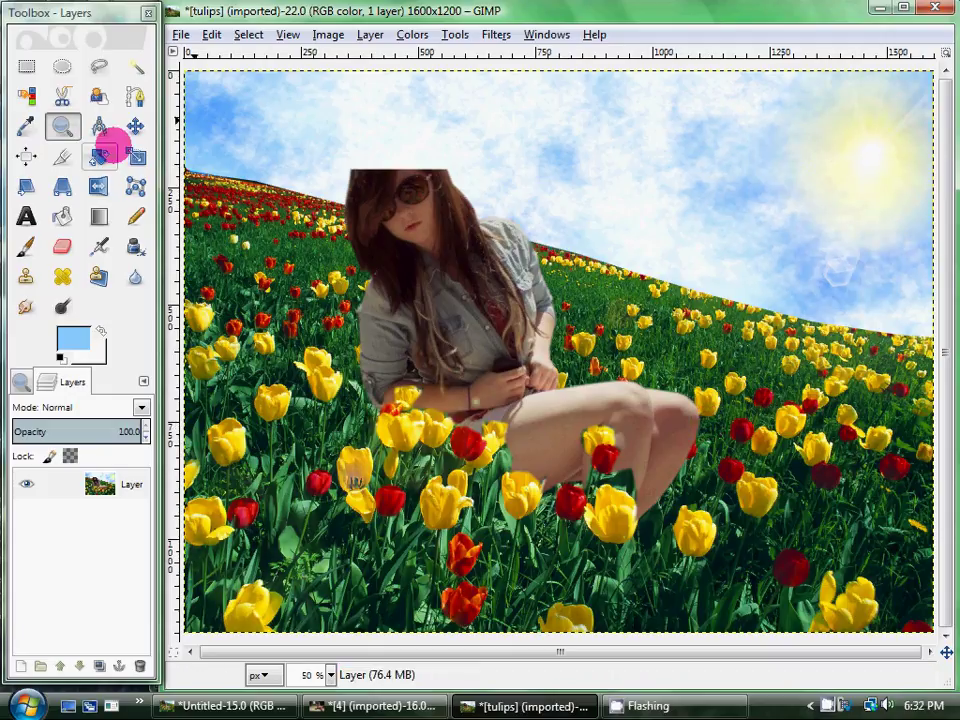
# - Crop the composite to 1272×958 around the girl, trimming the left, top and bottom edges
pyautogui.click(63, 156)
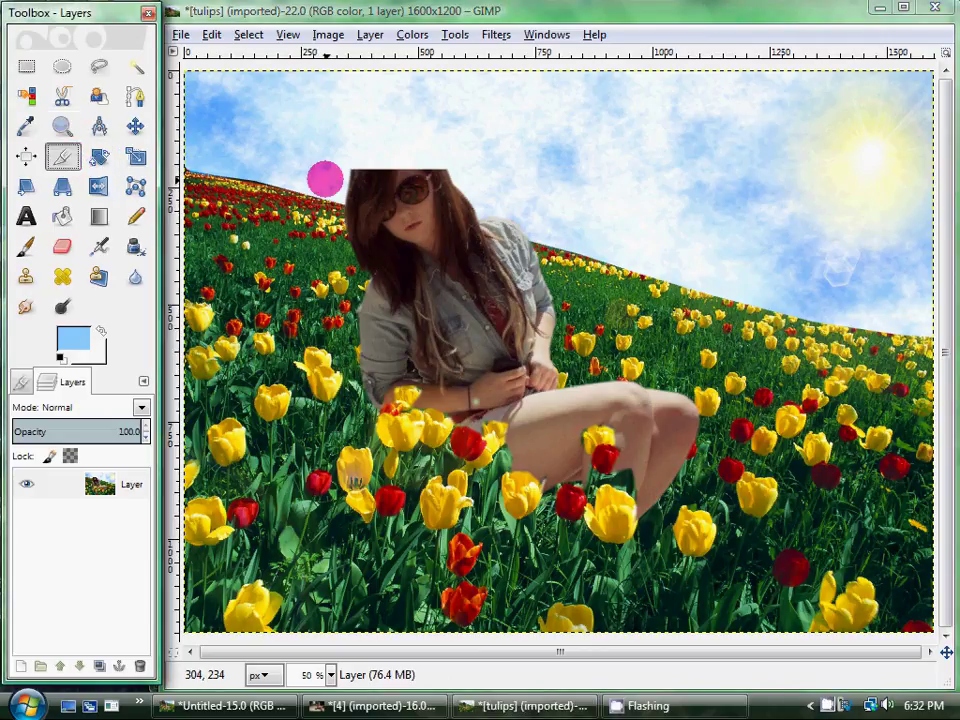
pyautogui.moveTo(307, 166)
pyautogui.mouseDown()
pyautogui.moveTo(888, 487)
pyautogui.moveTo(909, 589)
pyautogui.moveTo(903, 619)
pyautogui.mouseUp()
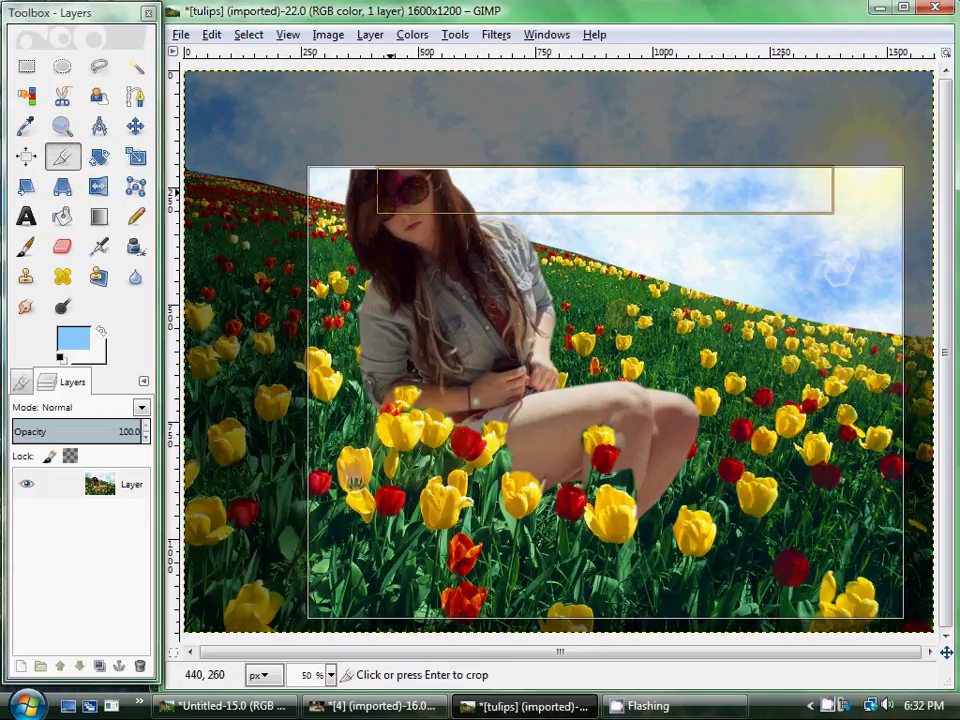
pyautogui.moveTo(418, 189); pyautogui.dragTo(419, 193)
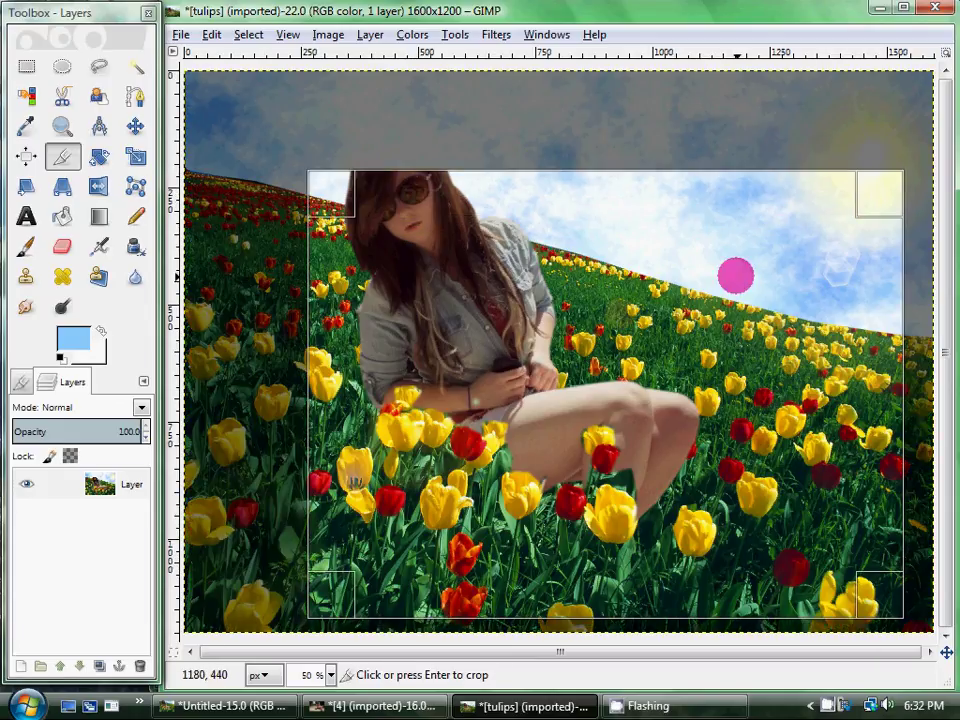
pyautogui.click(735, 275)
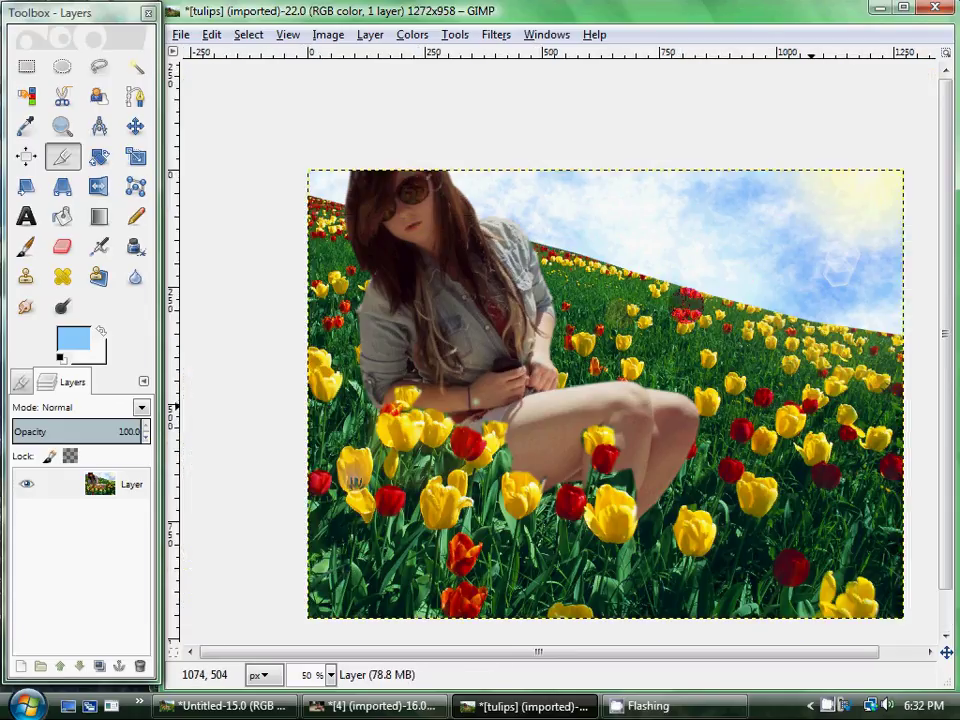